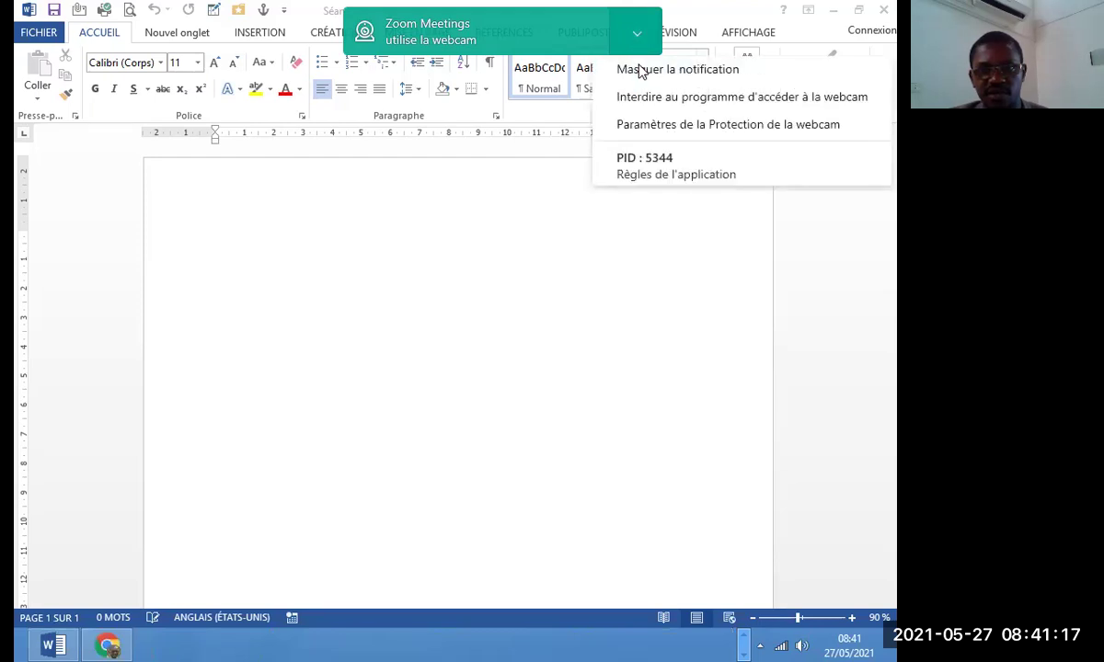
# - Launch the Loupe screen magnifier and enlarge the display to 200 %
pyautogui.click(641, 70)
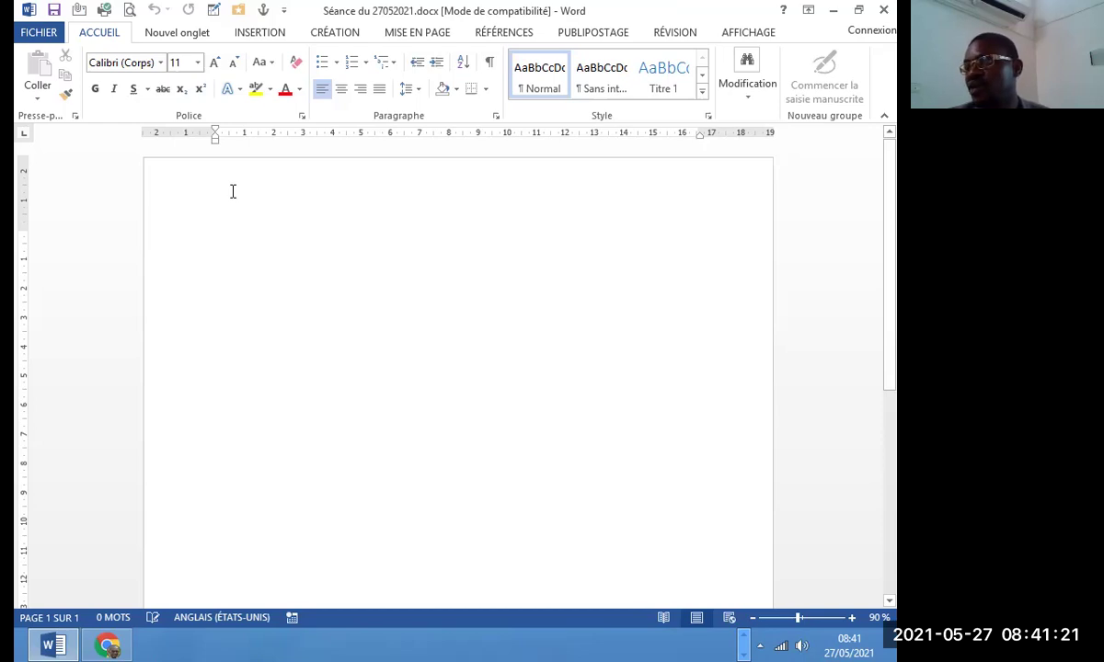
pyautogui.click(257, 35)
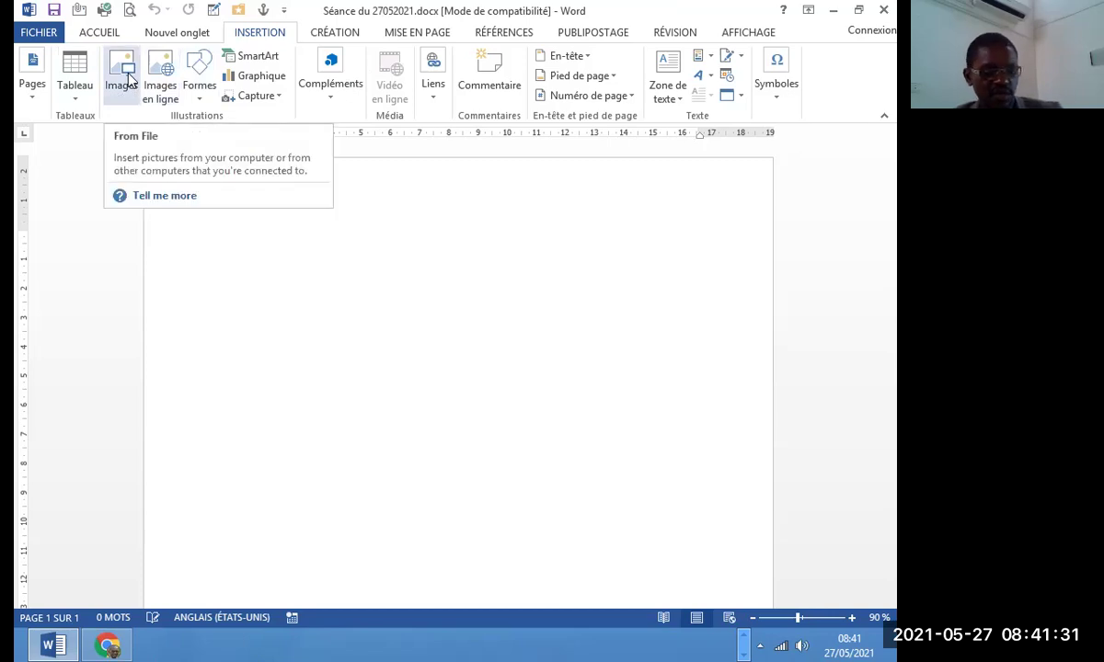
pyautogui.press('super')
pyautogui.write('LOU')
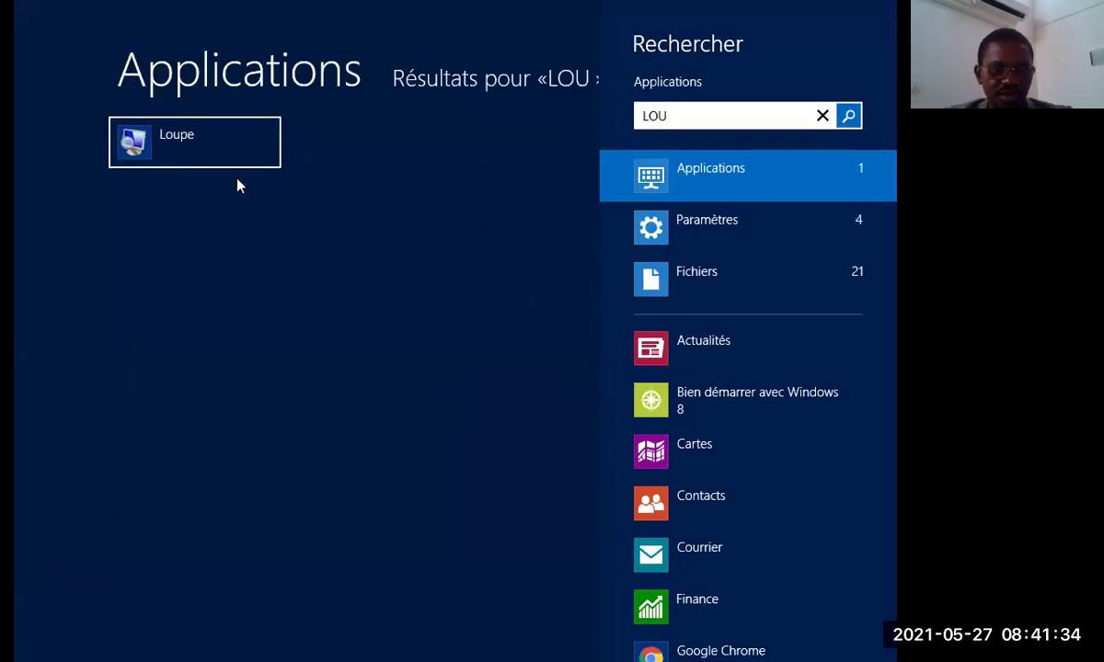
pyautogui.click(193, 145)
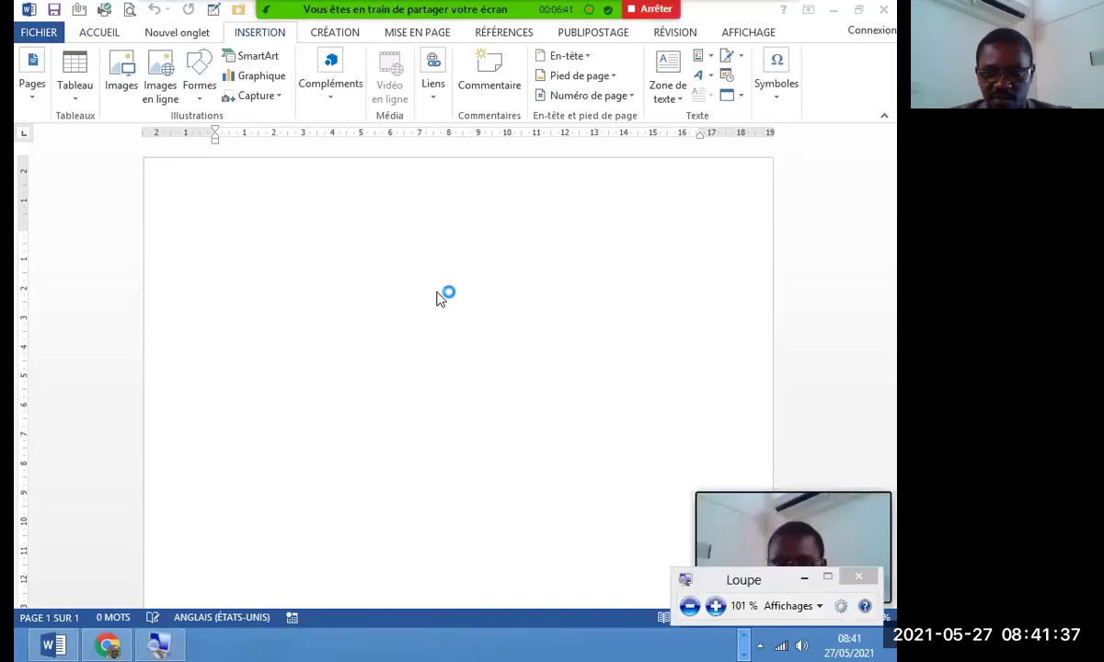
pyautogui.click(717, 607)
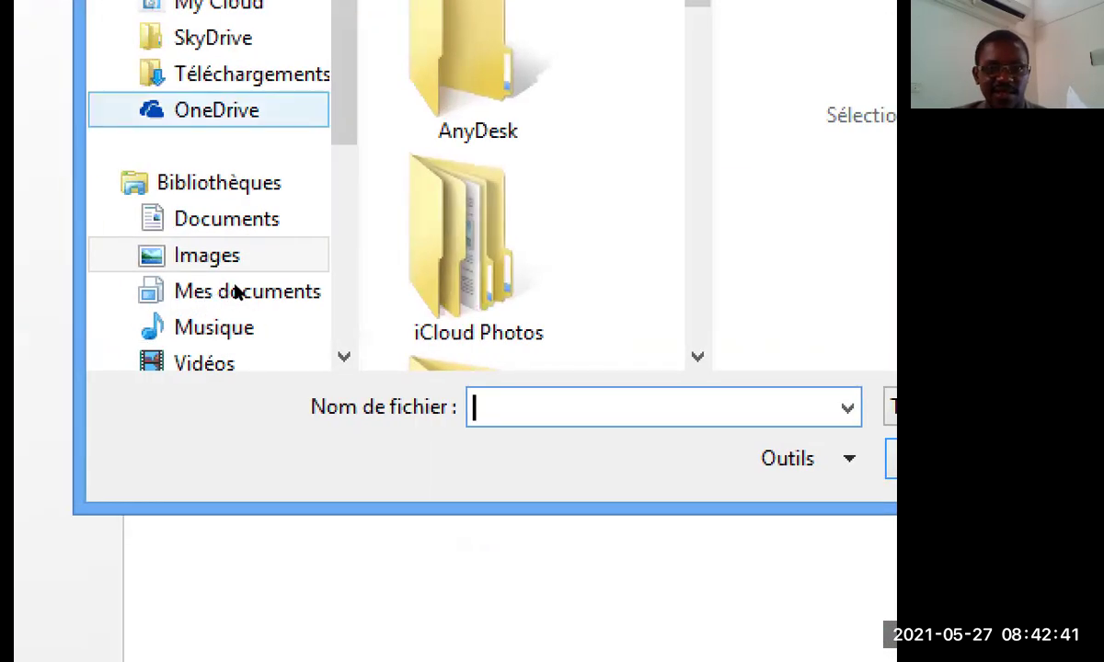
# - Browse for the picture on drive MBR-CFAP_001 (D:), through 4-LEPROF-MBR and Ecoles et CF, to the folder holding Logo ECAM.jpg
pyautogui.scroll(-3, 259, 352)
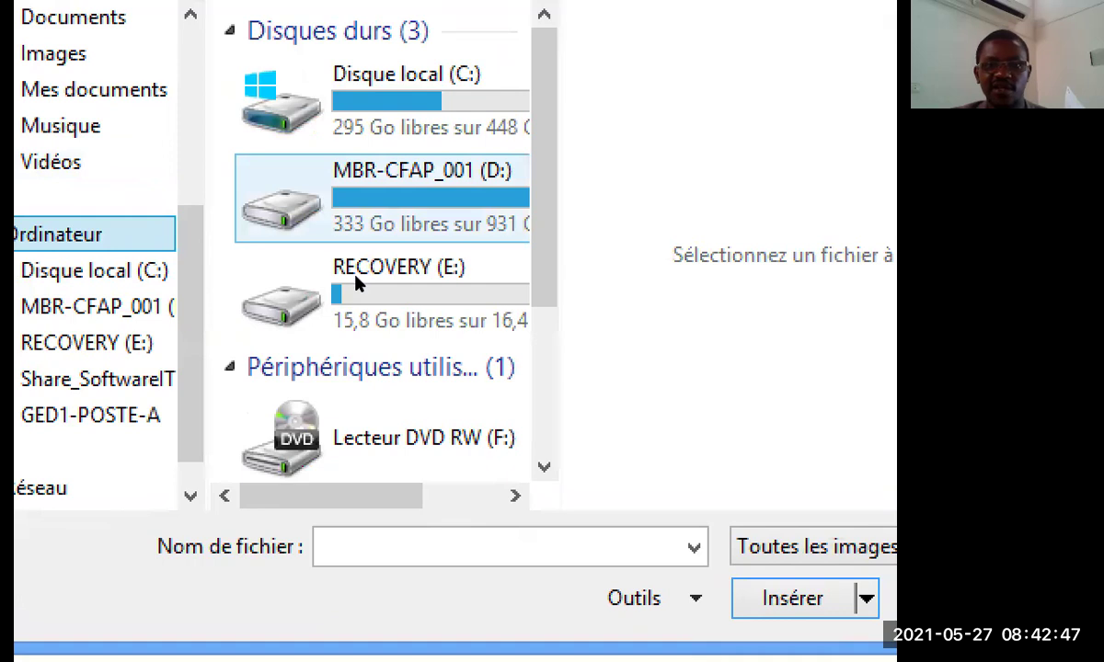
pyautogui.doubleClick(331, 230)
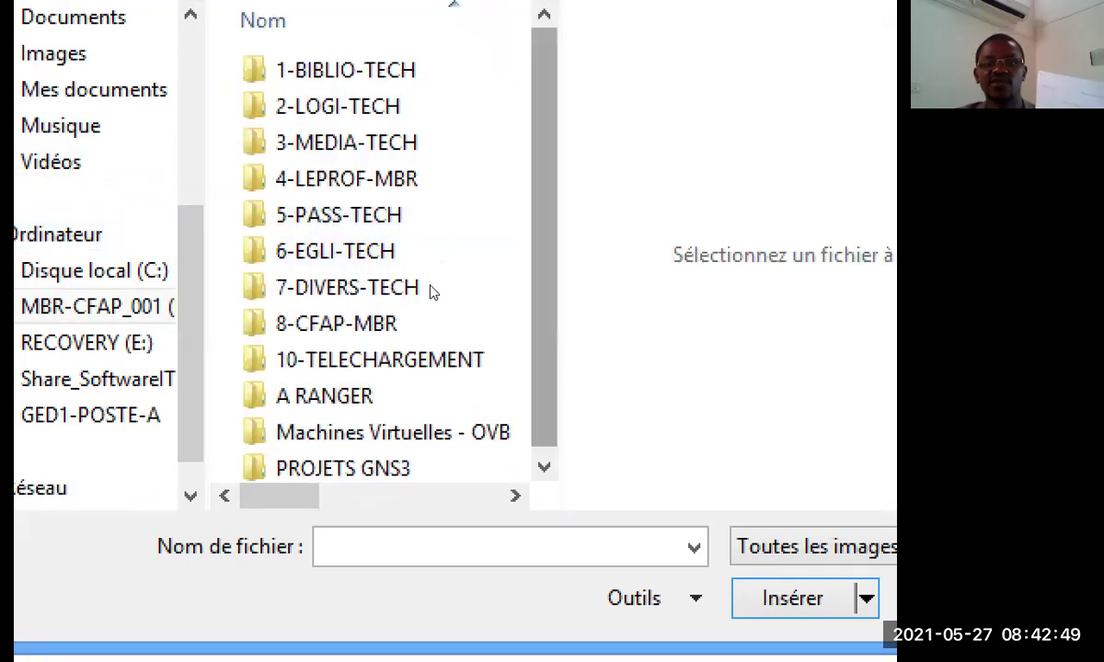
pyautogui.scroll(-1, 432, 293)
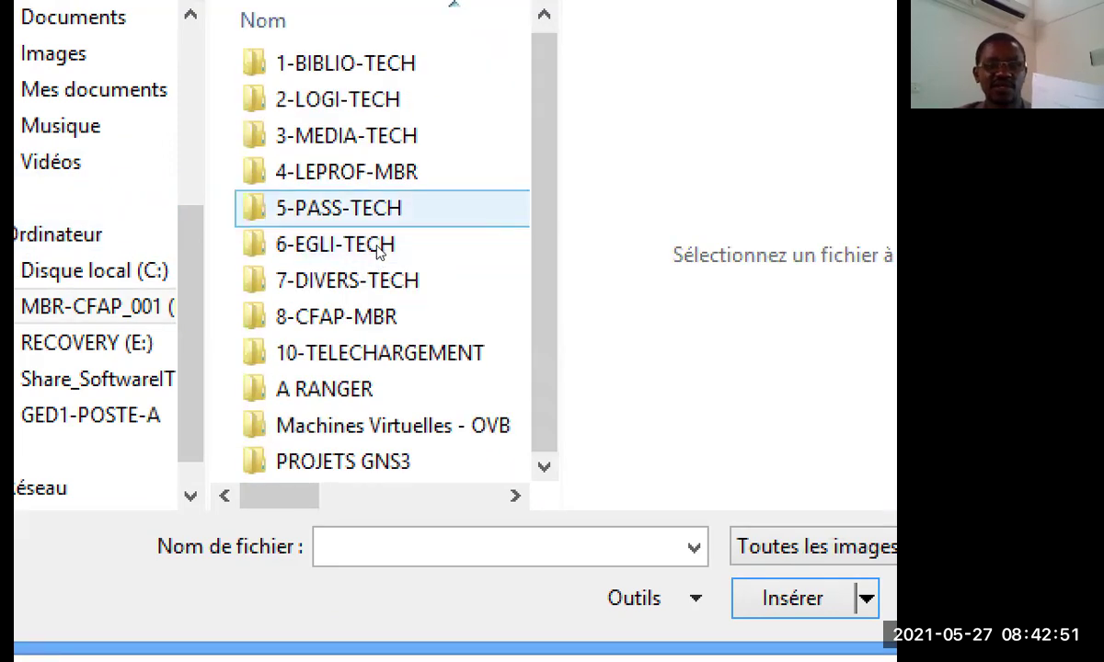
pyautogui.doubleClick(358, 172)
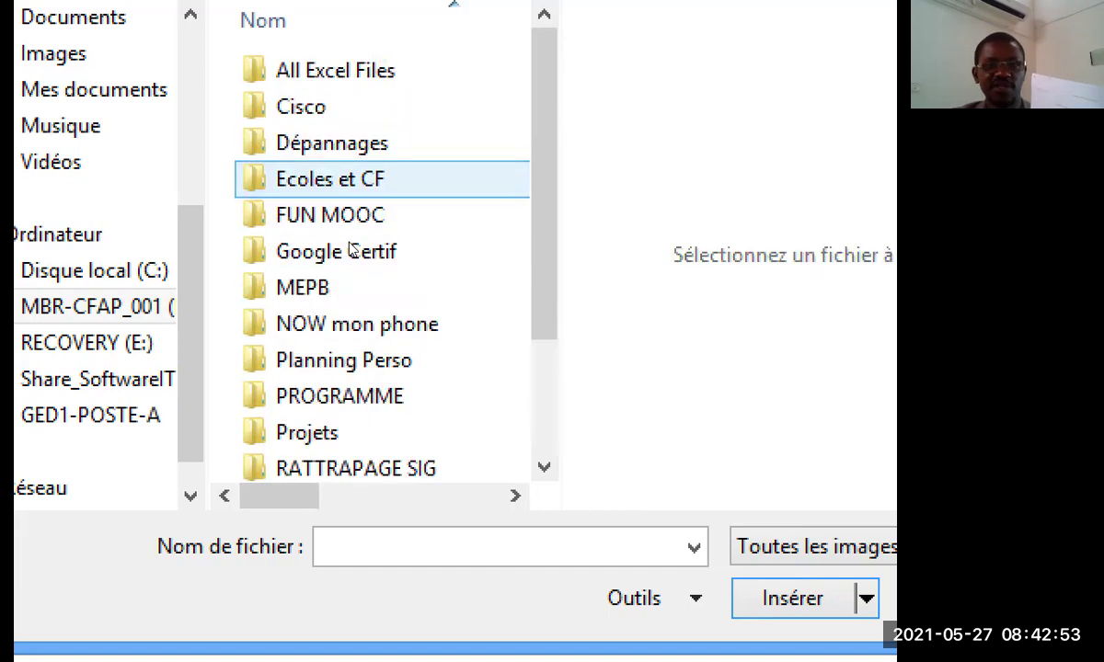
pyautogui.scroll(-1, 429, 228)
pyautogui.scroll(1, 431, 223)
pyautogui.press('e')
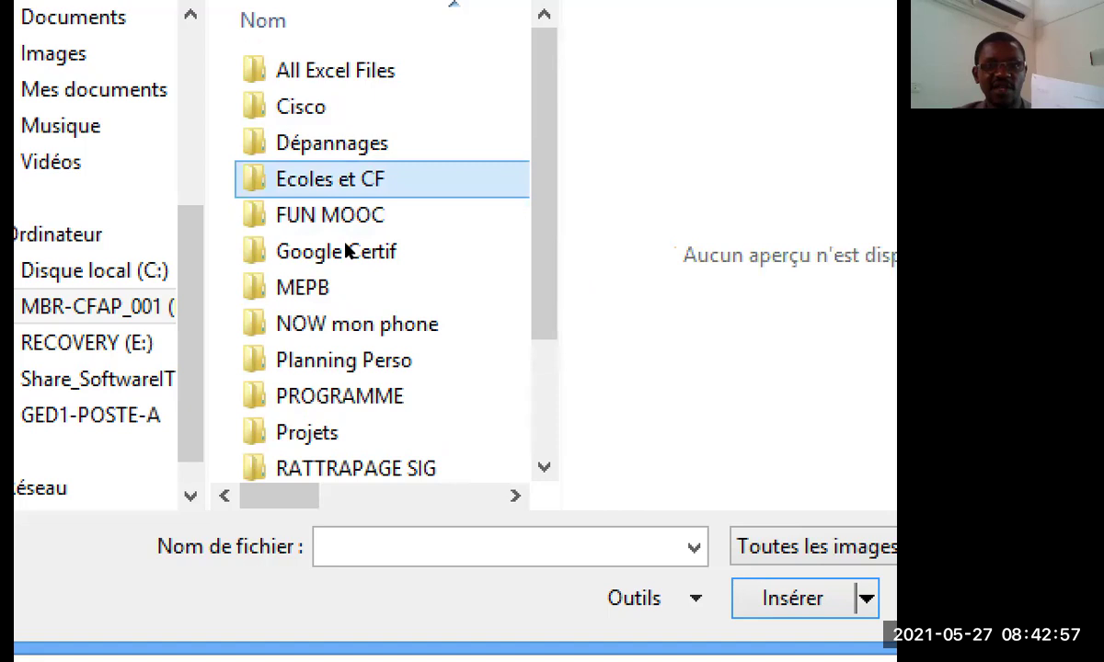
pyautogui.press('Return')
pyautogui.doubleClick(326, 254)
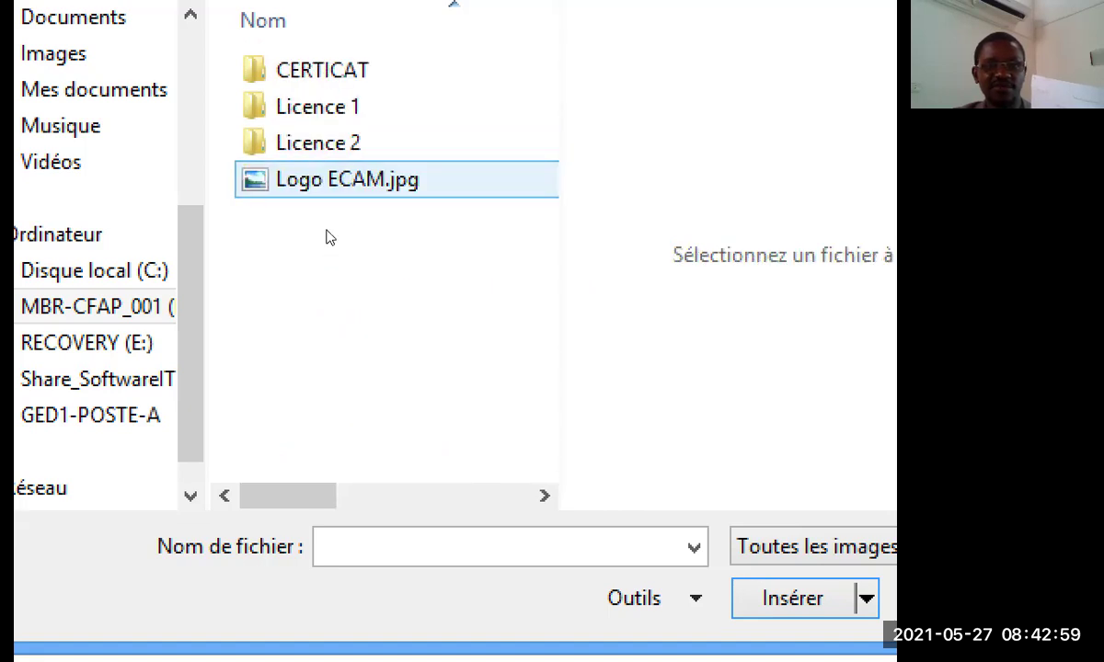
# - Insert the picture Logo ECAM.jpg at the start of the document
pyautogui.press('l')
pyautogui.press('l')
pyautogui.press('l')
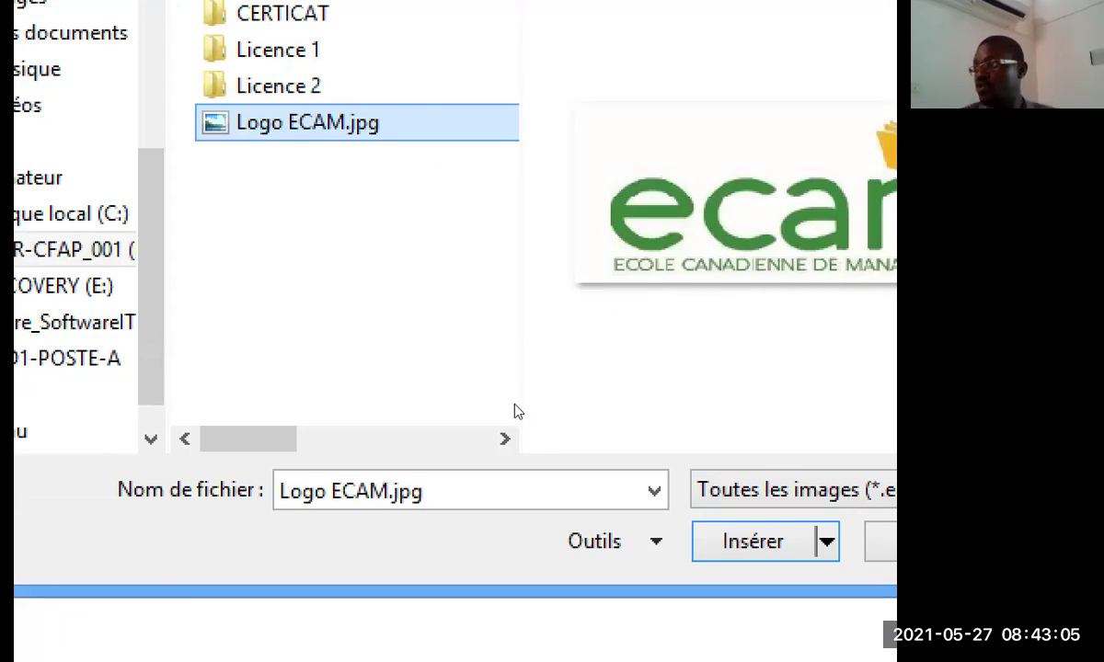
pyautogui.press('Return')
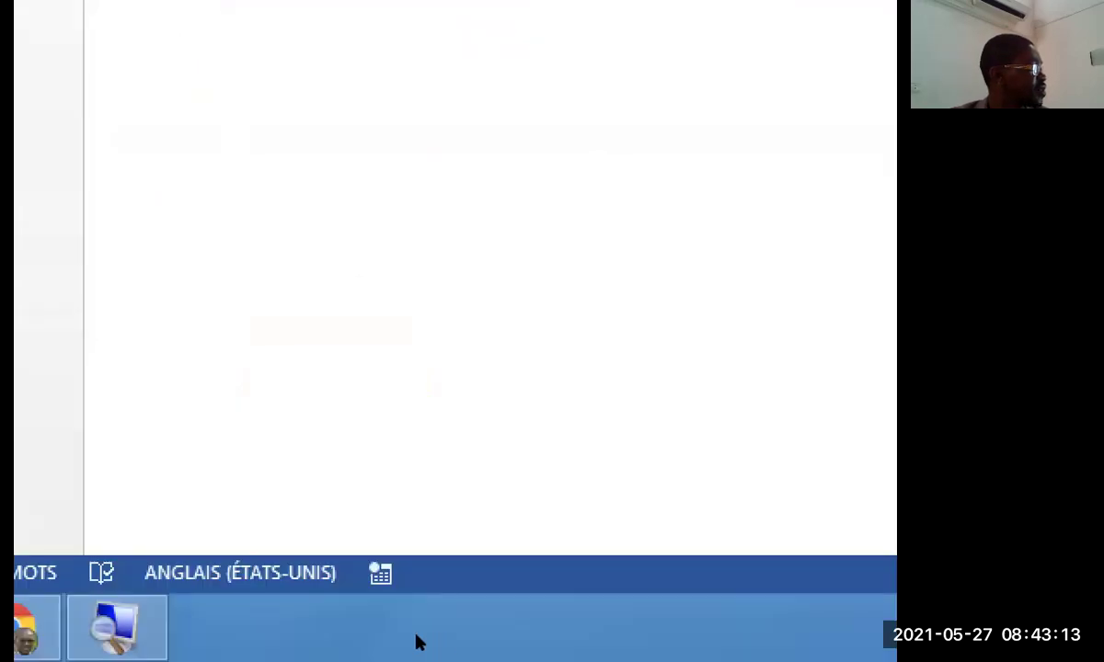
# - Return the Loupe magnification to 100 % and place the text cursor after the inserted logo
pyautogui.click(157, 639)
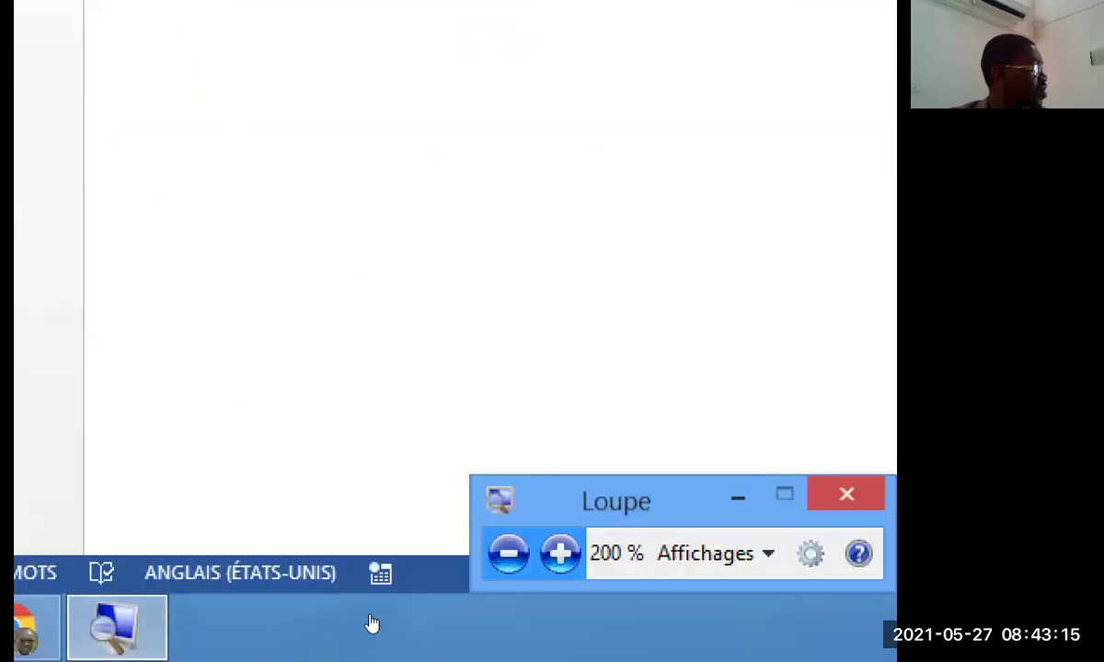
pyautogui.press('super+minus')
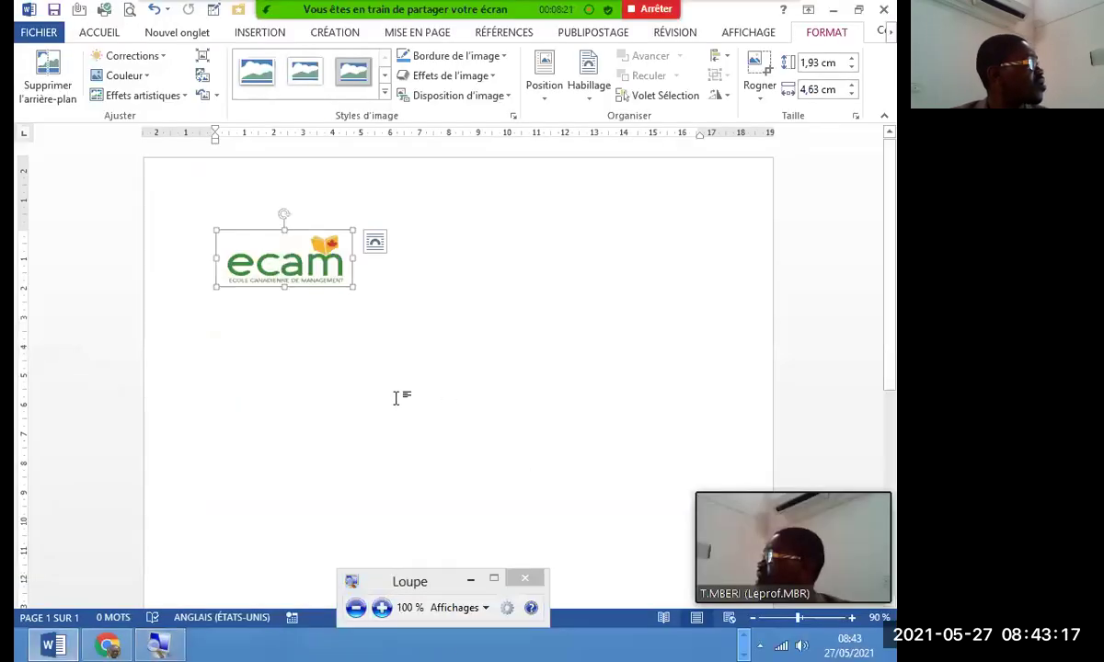
pyautogui.click(370, 306)
pyautogui.click(313, 261)
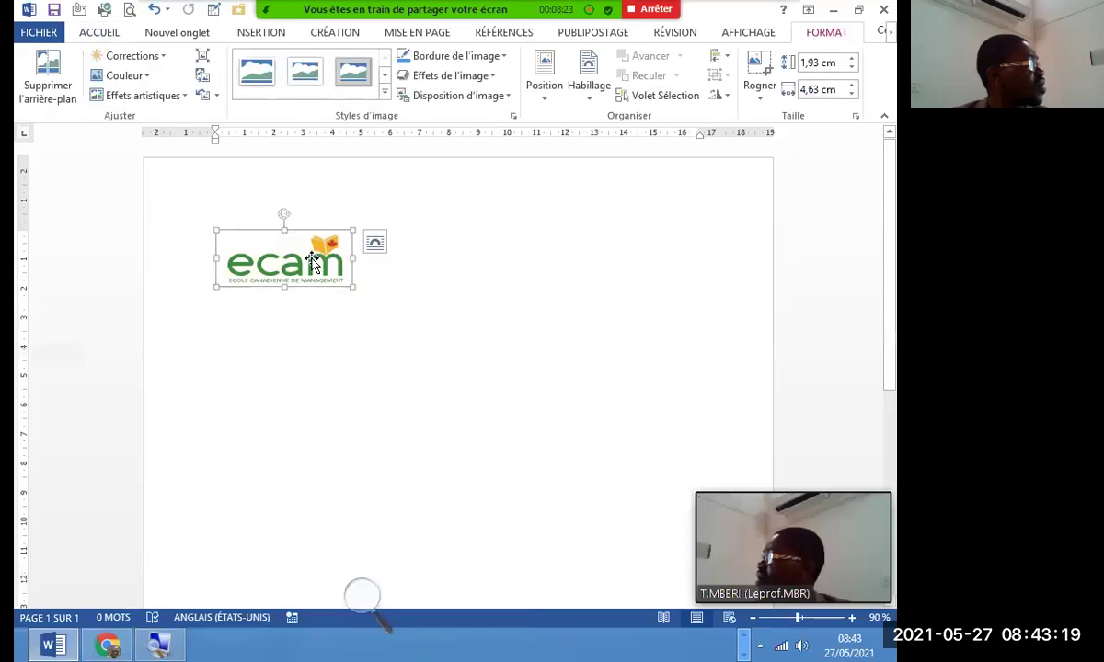
pyautogui.click(672, 266)
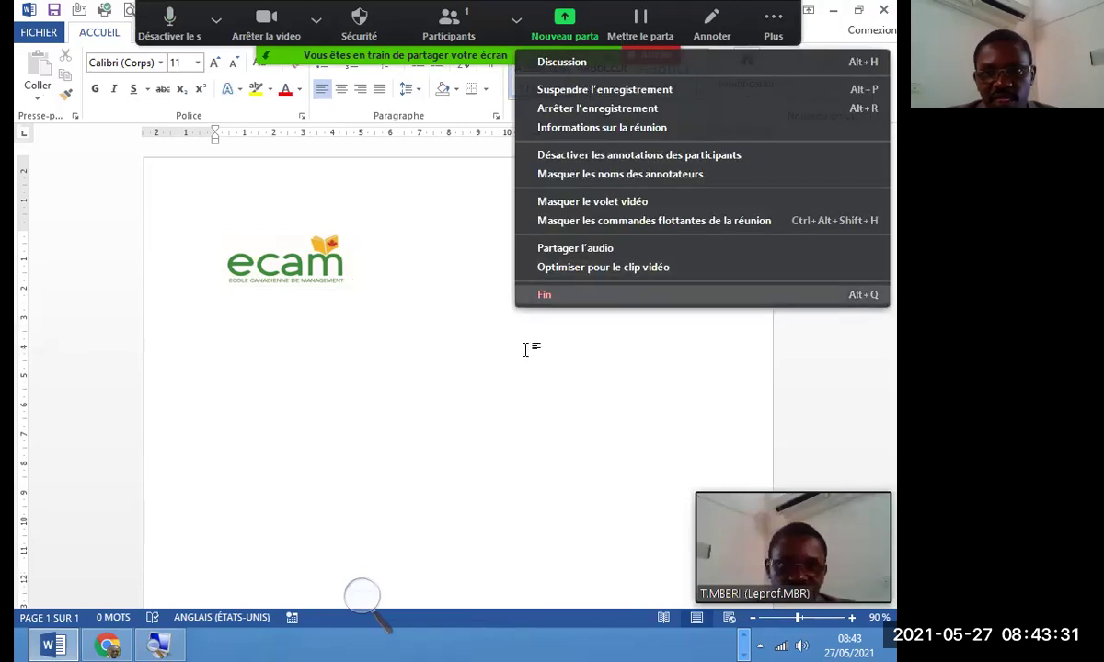
# - Insert a built-in simple text box (Zone de texte simple) beside the logo
pyautogui.click(270, 53)
pyautogui.click(261, 34)
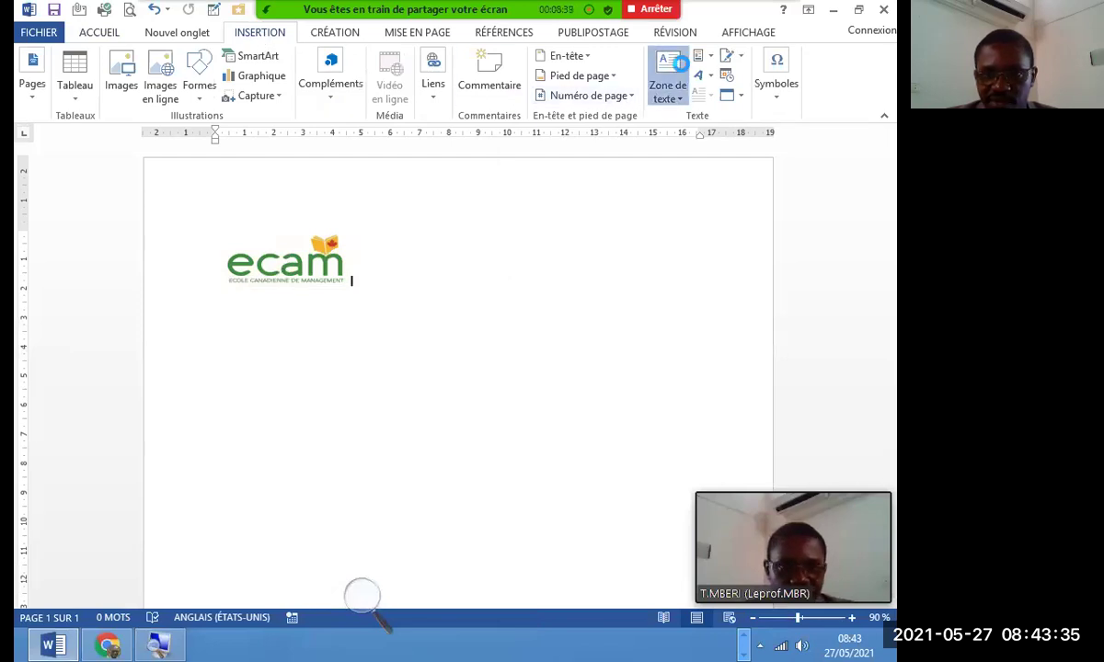
pyautogui.click(680, 63)
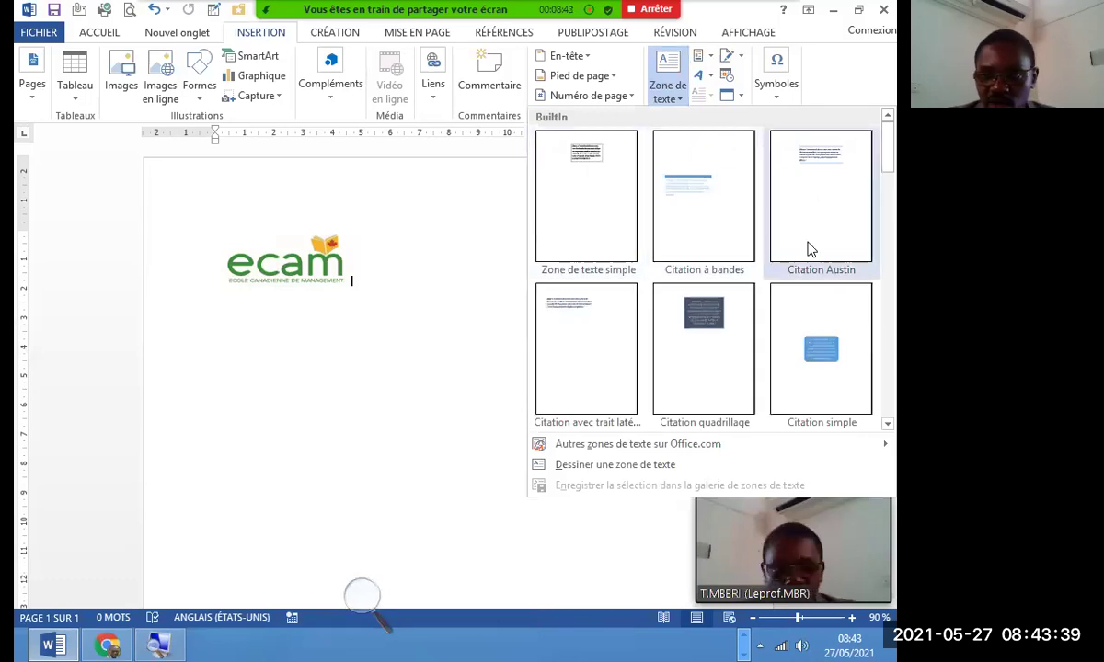
pyautogui.moveTo(883, 163)
pyautogui.mouseDown()
pyautogui.moveTo(891, 401)
pyautogui.moveTo(899, 160)
pyautogui.mouseUp()
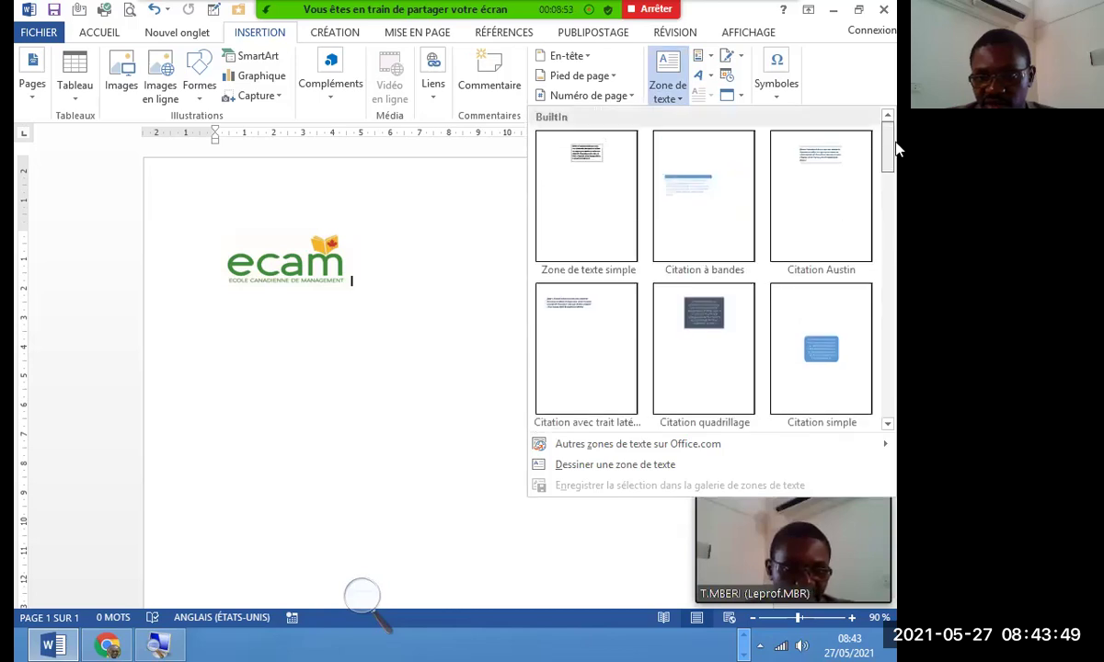
pyautogui.click(585, 154)
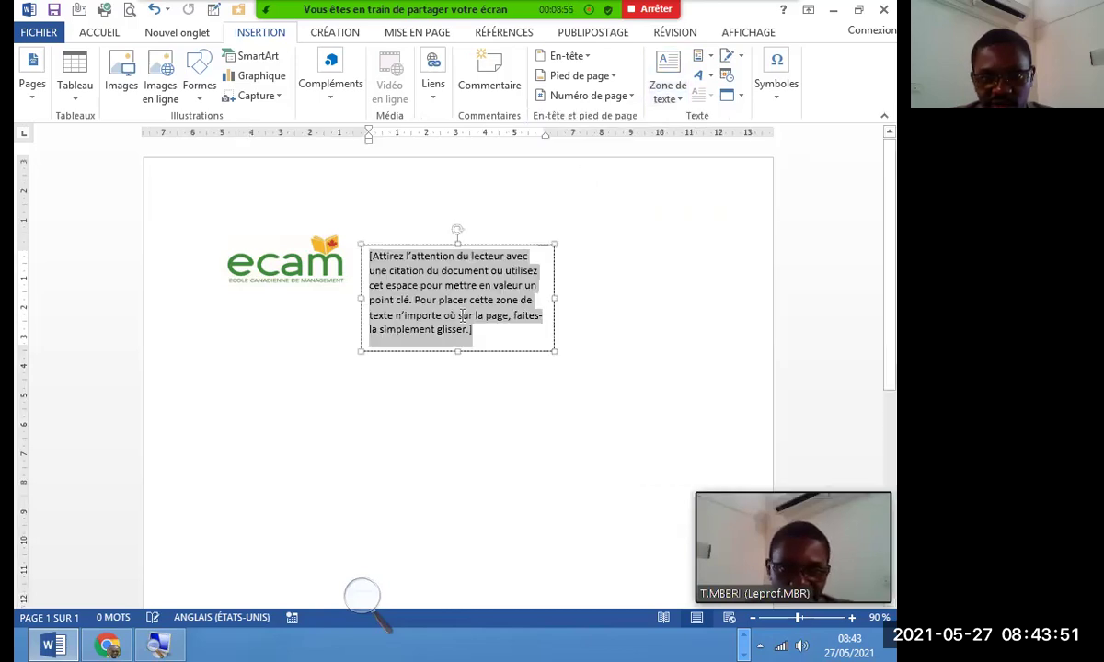
# - Replace the text box's placeholder with "Année Académique 2020-2021"
pyautogui.press('Delete')
pyautogui.write('A')
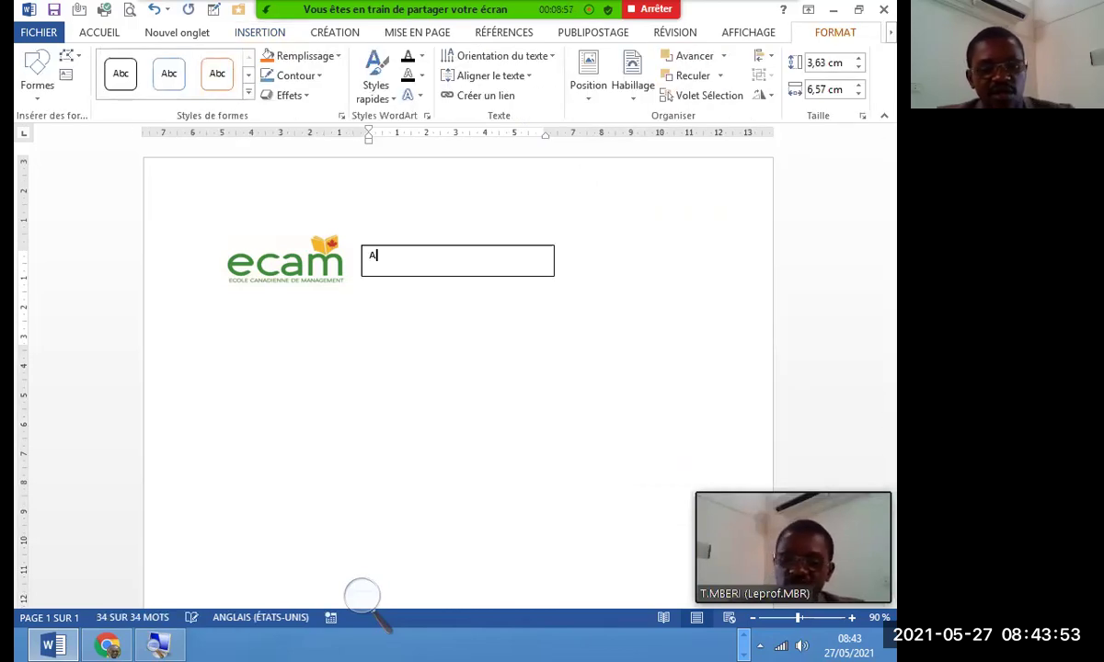
pyautogui.write('nnée Aca')
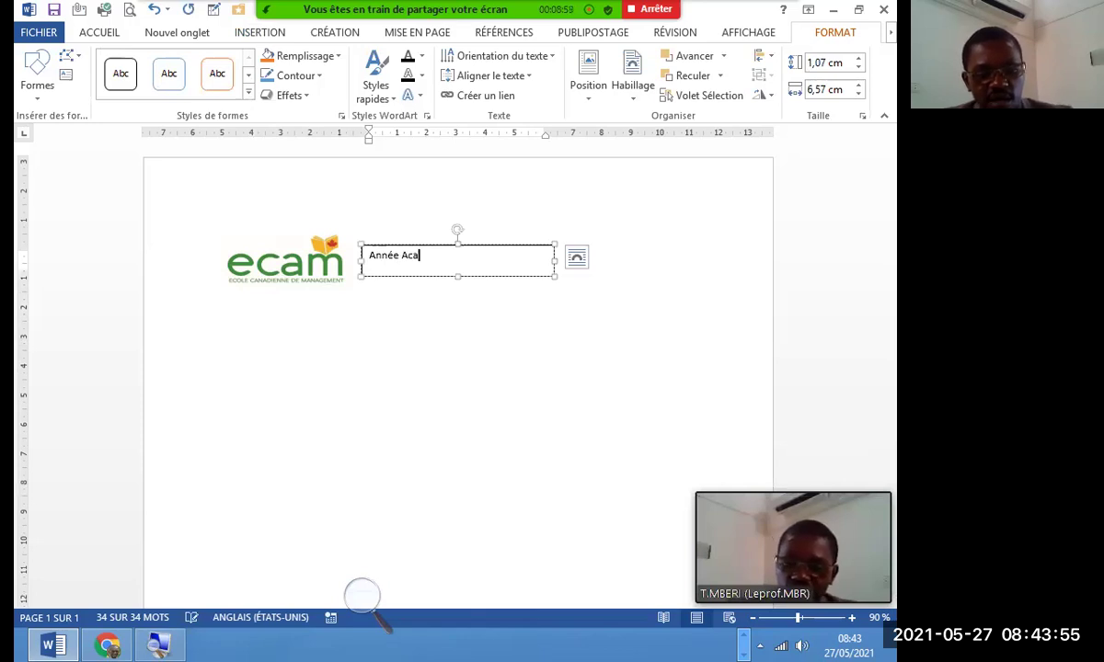
pyautogui.write('démique')
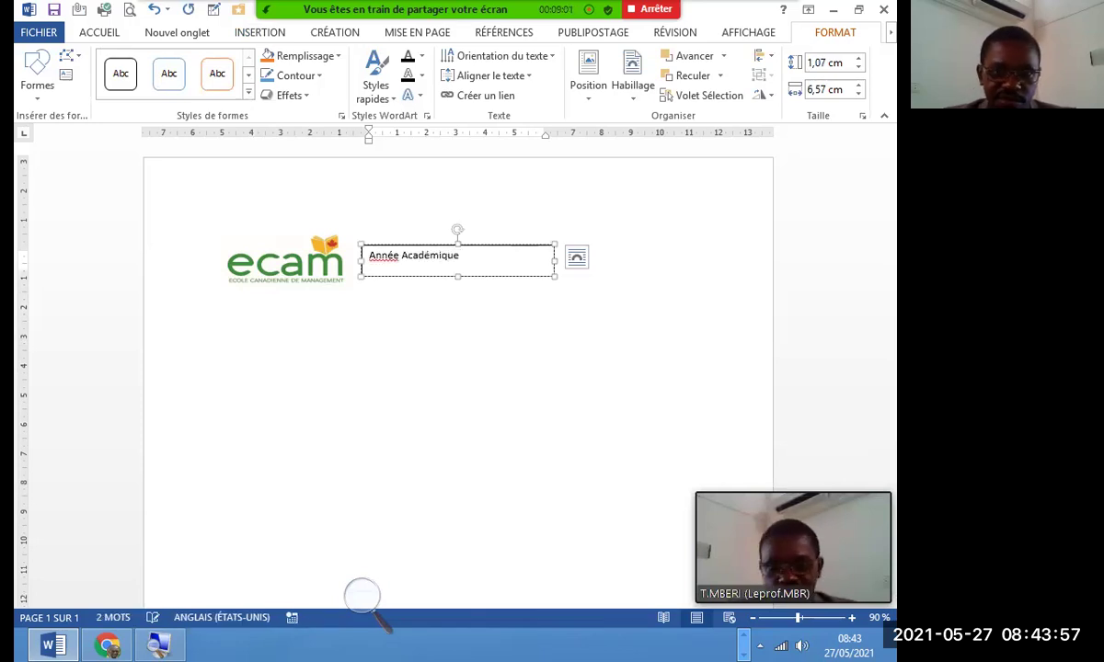
pyautogui.write(' 2020-2021')
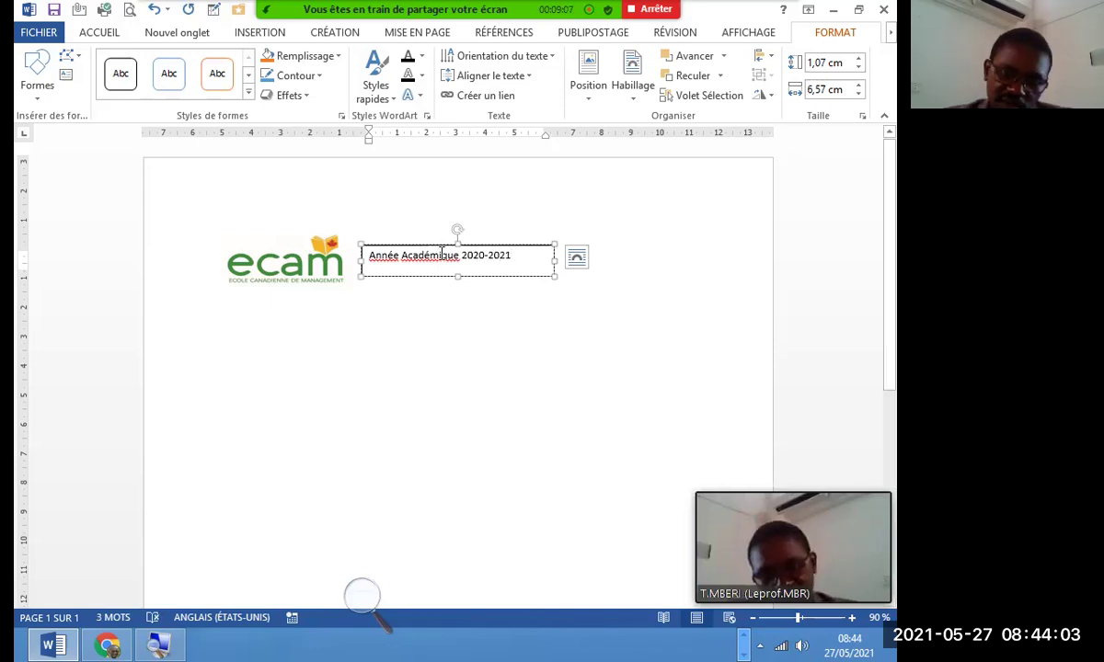
# - Move the academic-year text box towards the page's right margin, roughly level with the logo
pyautogui.rightClick(448, 267)
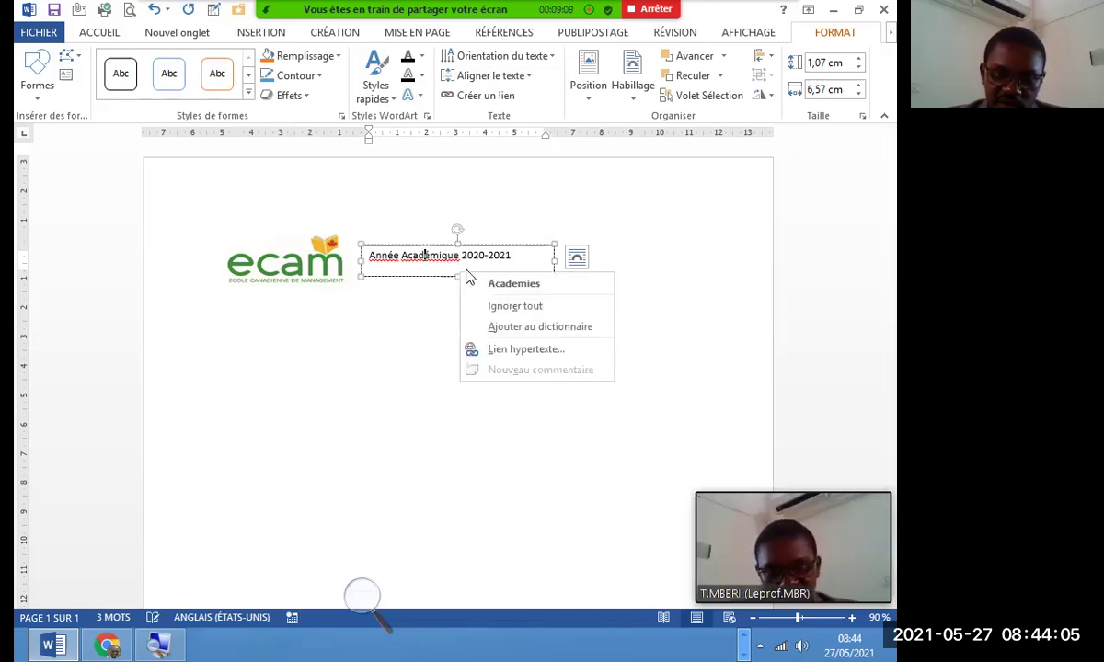
pyautogui.press('Escape')
pyautogui.moveTo(466, 275); pyautogui.dragTo(615, 293)
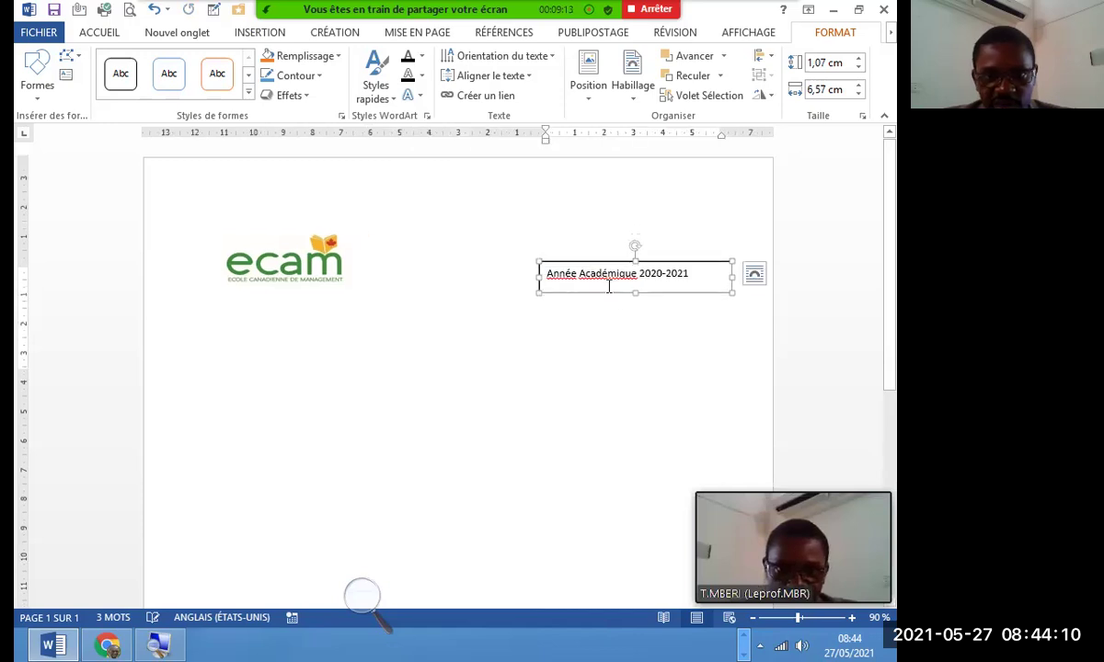
# - Remove the outline of the academic-year text box
pyautogui.click(96, 34)
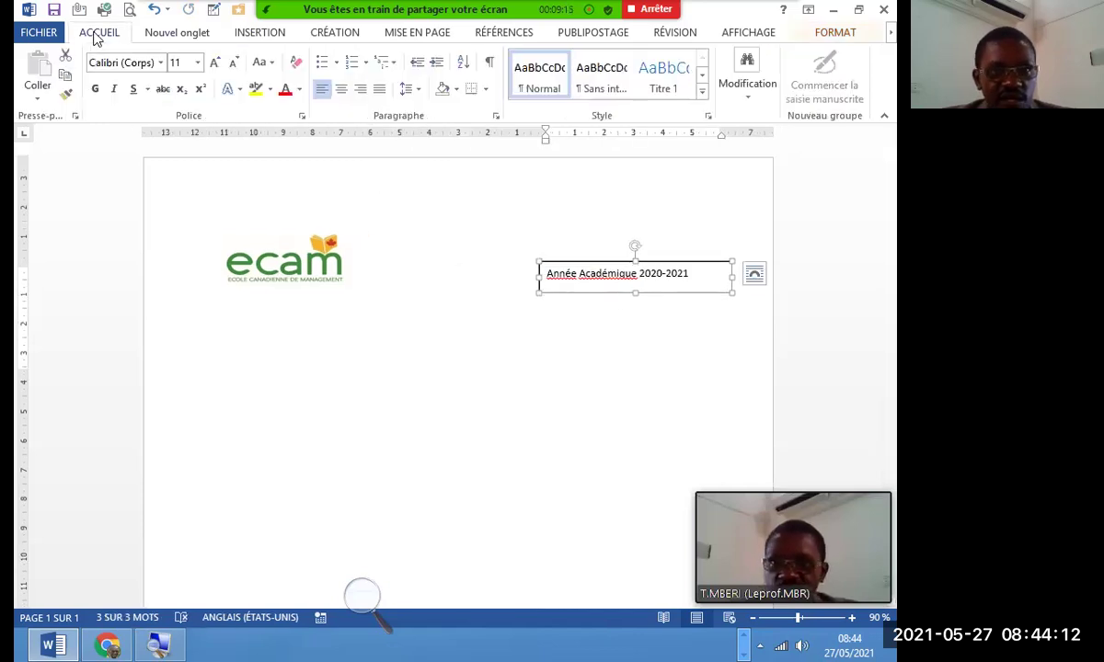
pyautogui.click(613, 288)
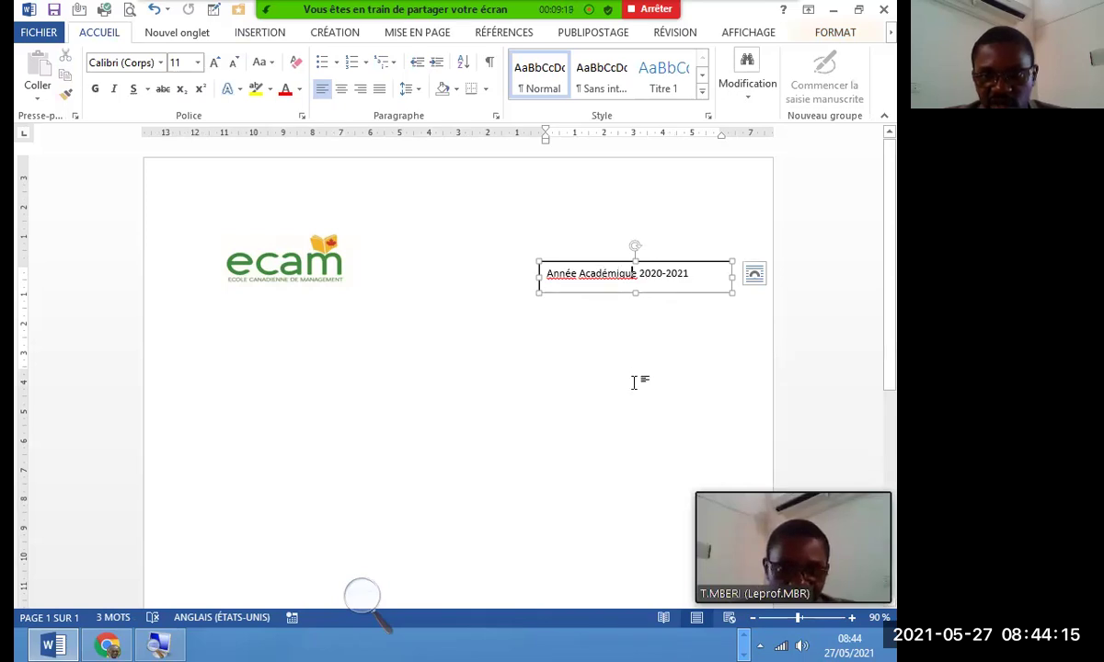
pyautogui.click(495, 411)
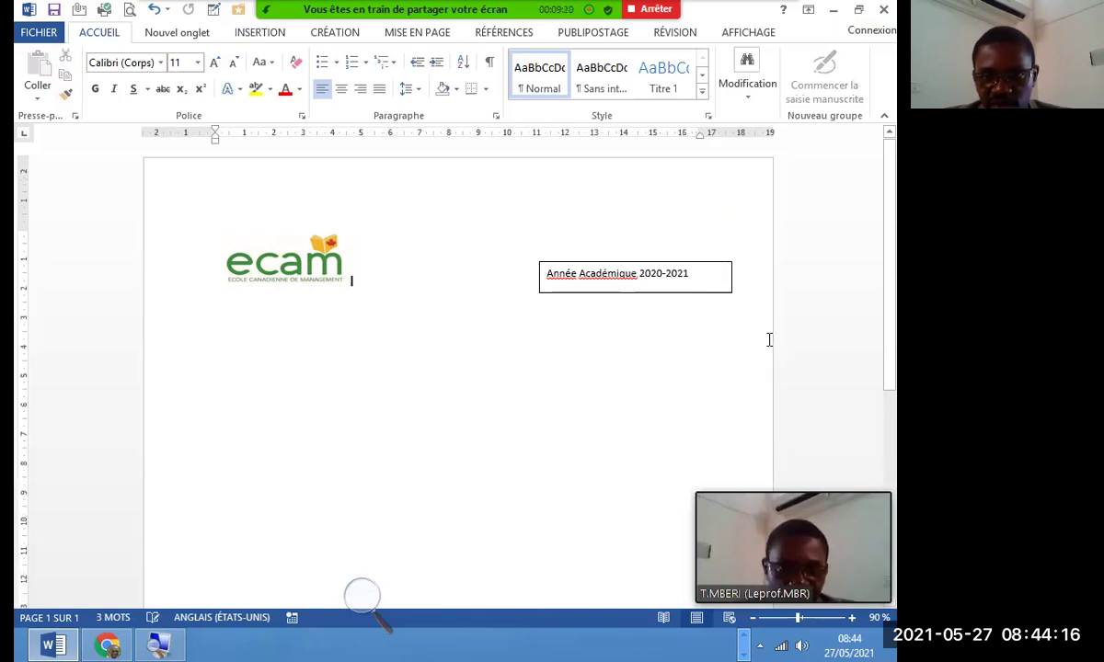
pyautogui.click(663, 285)
pyautogui.click(660, 293)
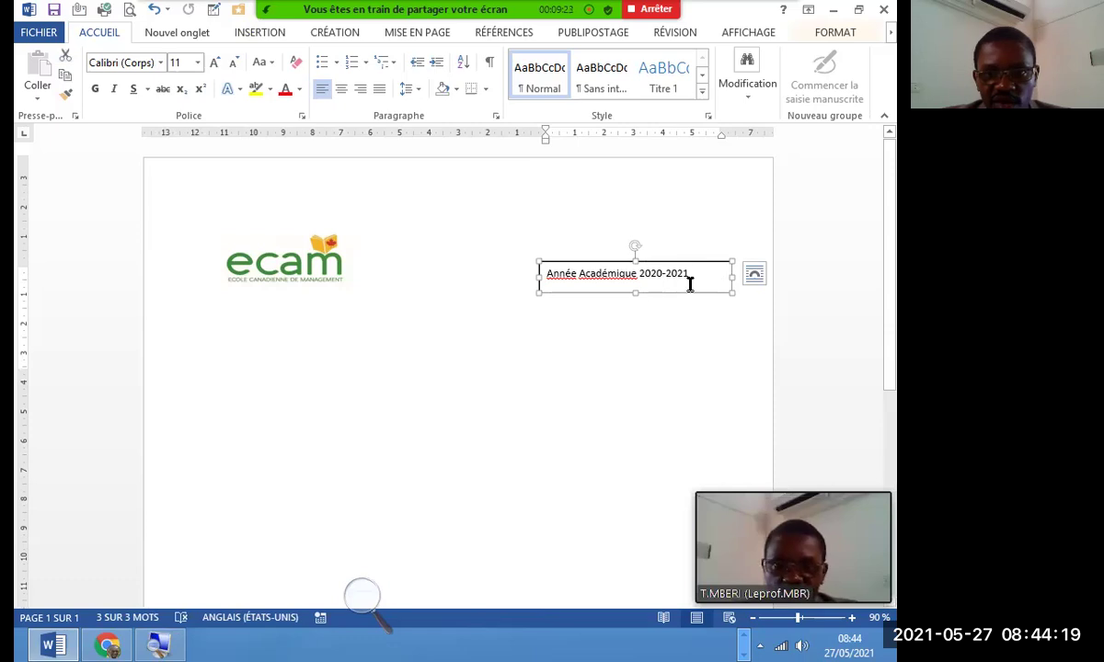
pyautogui.click(832, 39)
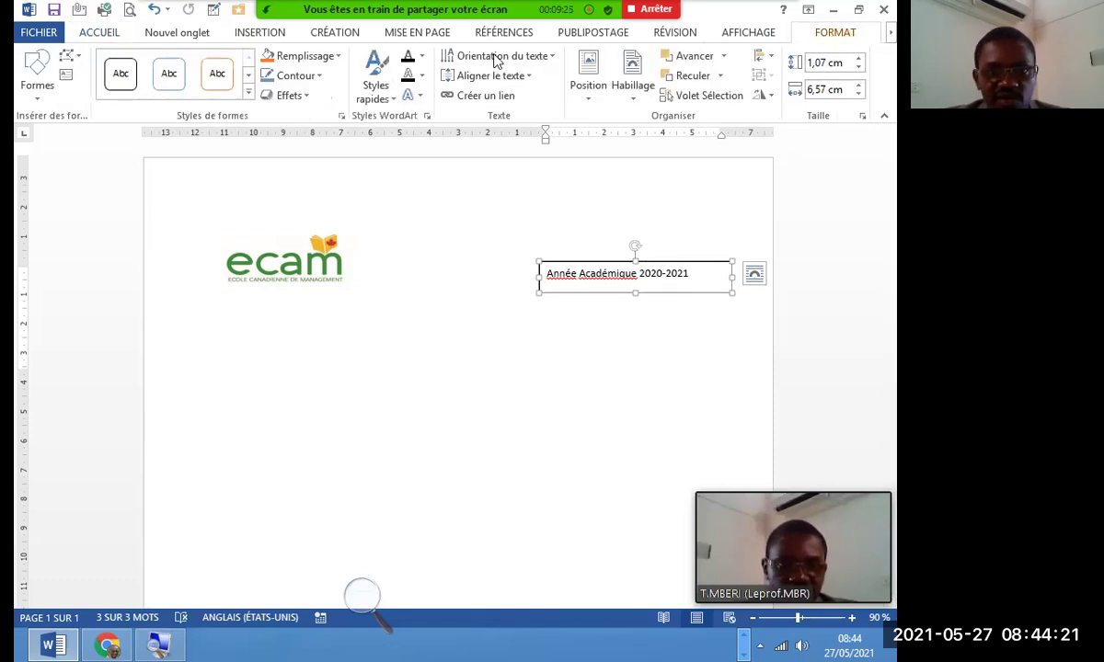
pyautogui.click(299, 75)
pyautogui.click(311, 235)
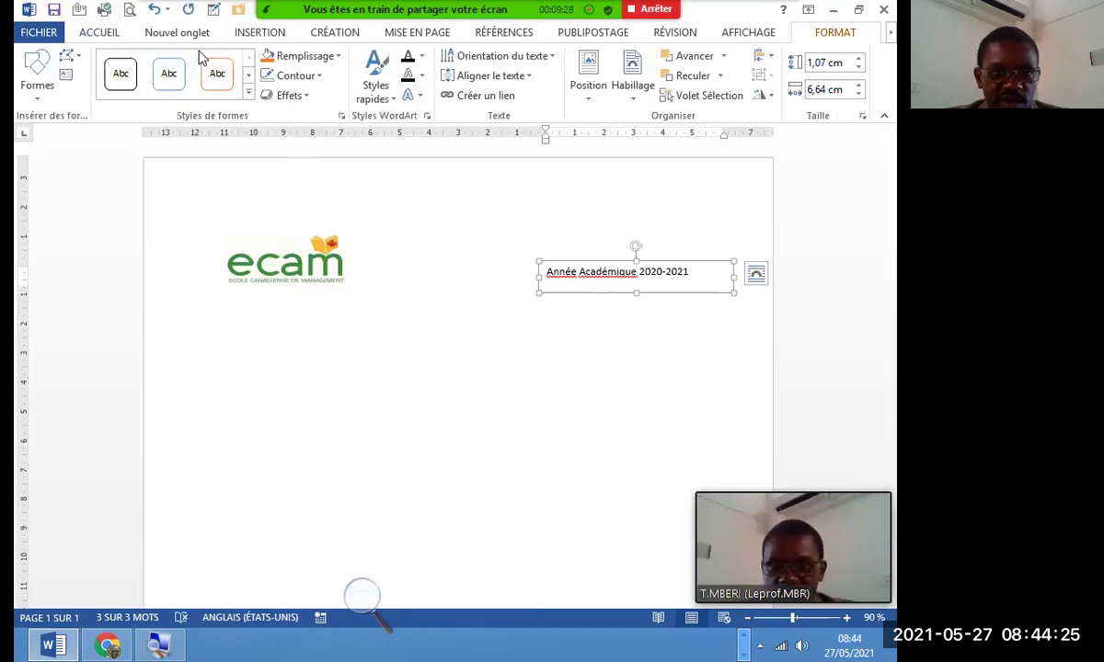
# - Make the academic-year text bold, 14 pt and centred, and widen its box leftwards so the text fits on one line
pyautogui.click(103, 37)
pyautogui.click(94, 89)
pyautogui.click(215, 62)
pyautogui.click(216, 62)
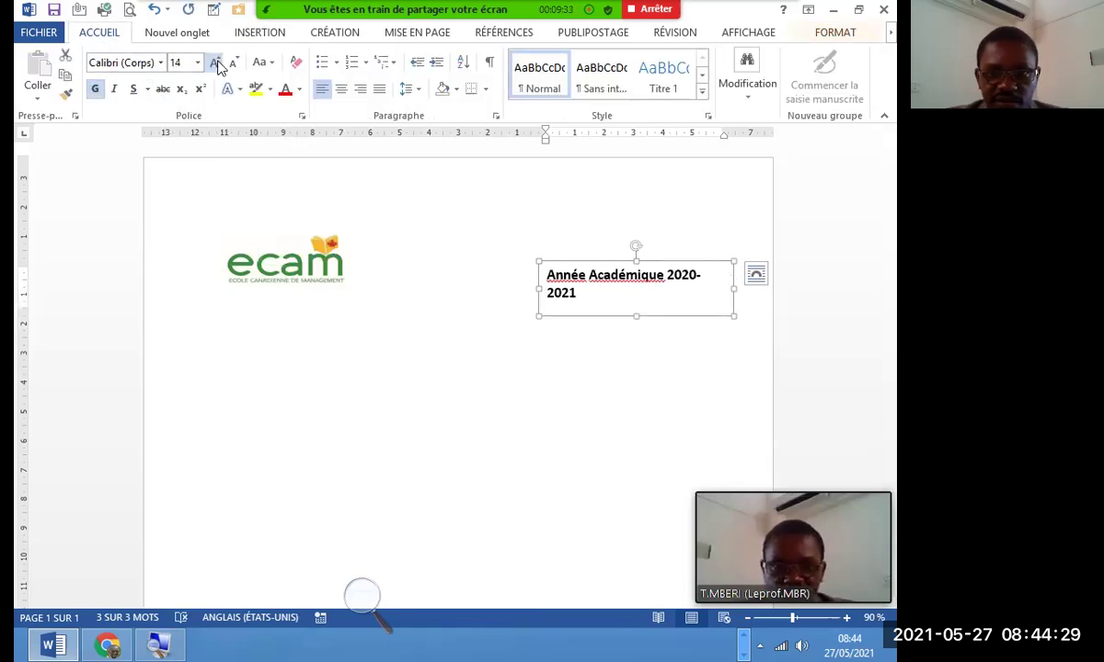
pyautogui.moveTo(538, 289); pyautogui.dragTo(465, 282)
pyautogui.click(341, 88)
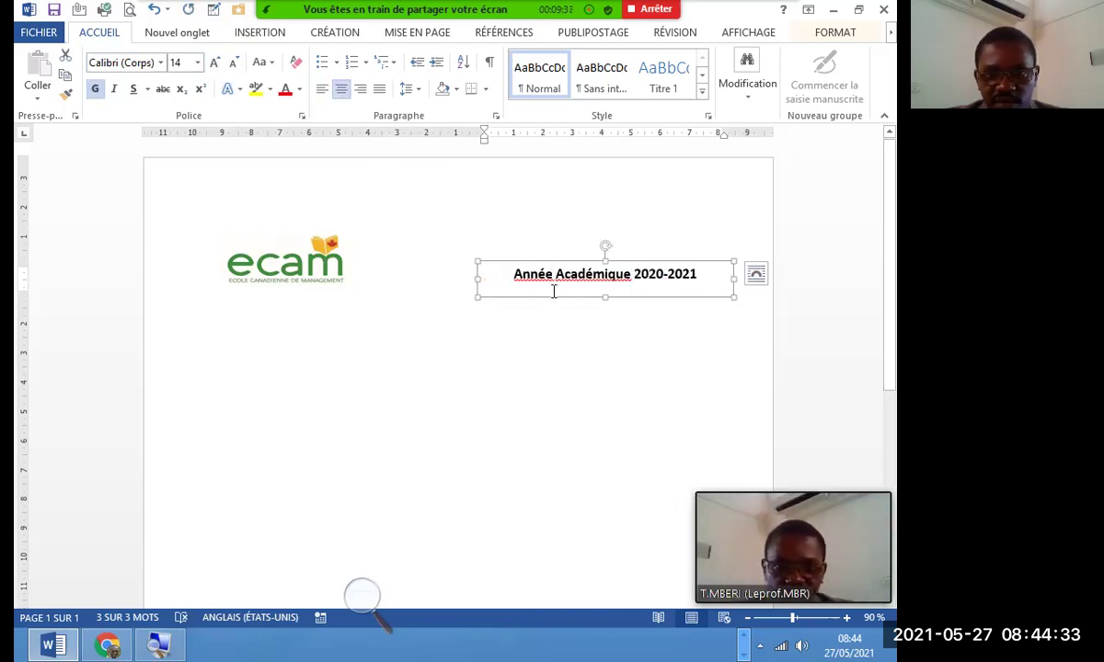
# - Move the academic-year text box slightly up and to the right, level with the ECAM logo
pyautogui.moveTo(552, 295); pyautogui.dragTo(555, 273)
pyautogui.moveTo(558, 275); pyautogui.dragTo(560, 276)
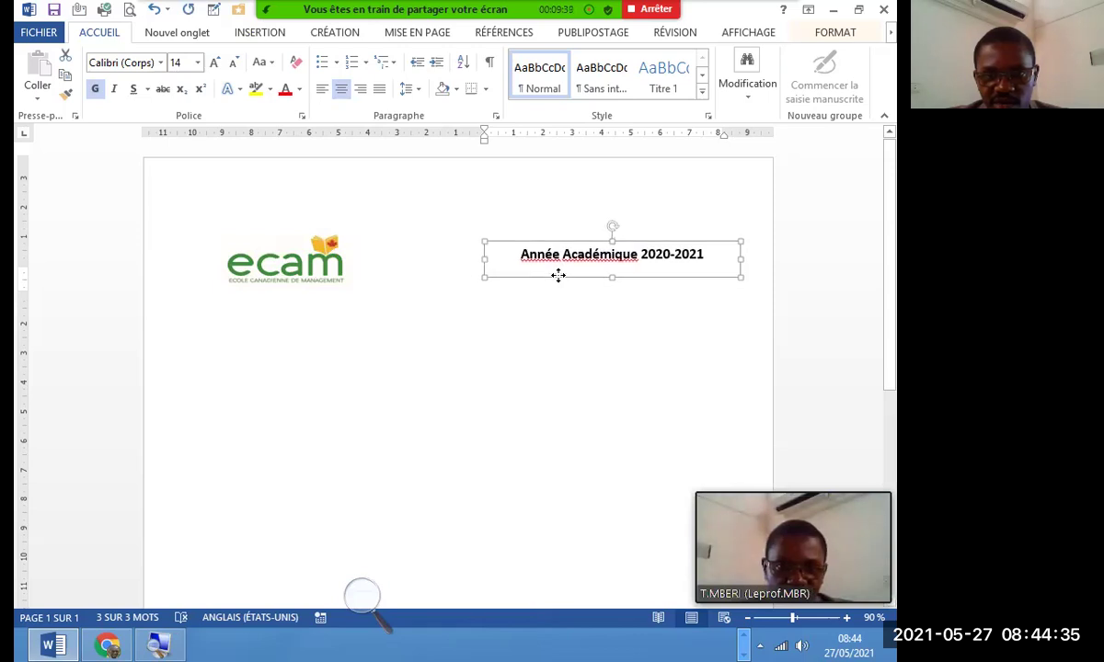
pyautogui.click(517, 276)
pyautogui.click(426, 367)
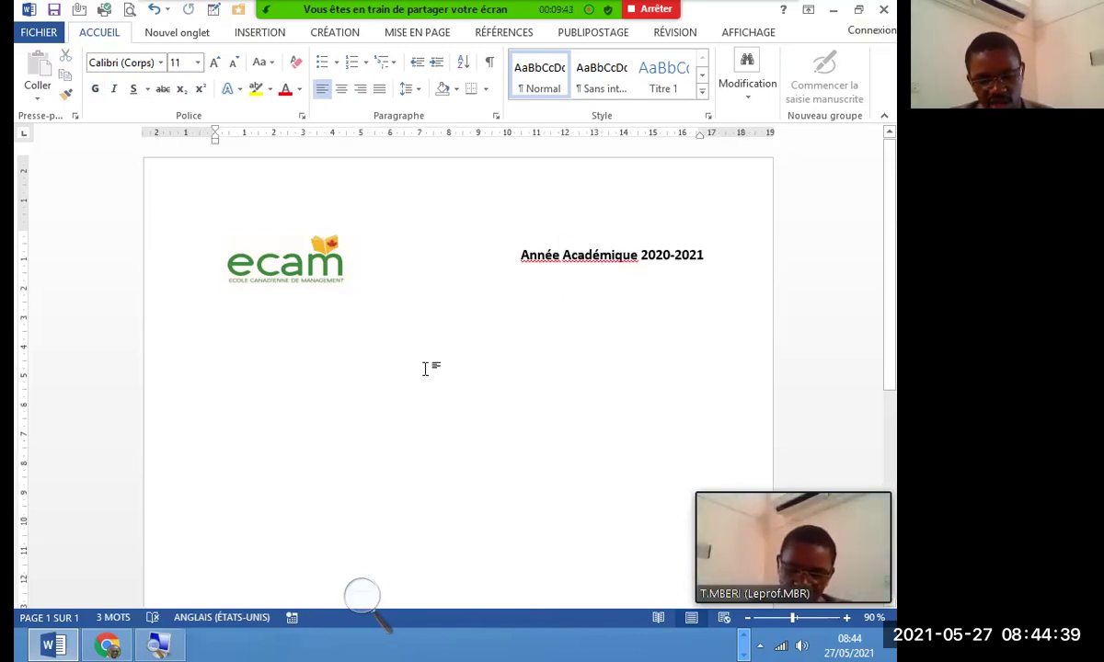
# - Duplicate the academic-year text box and place the copy near the middle of the page, below the logo
pyautogui.click(584, 257)
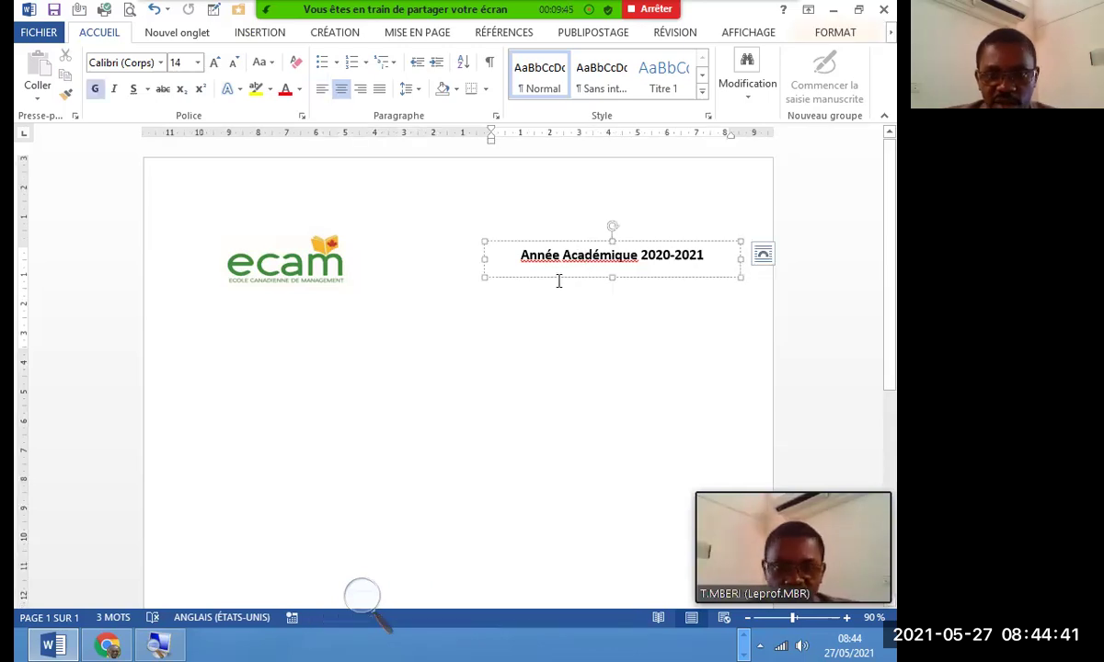
pyautogui.click(555, 277)
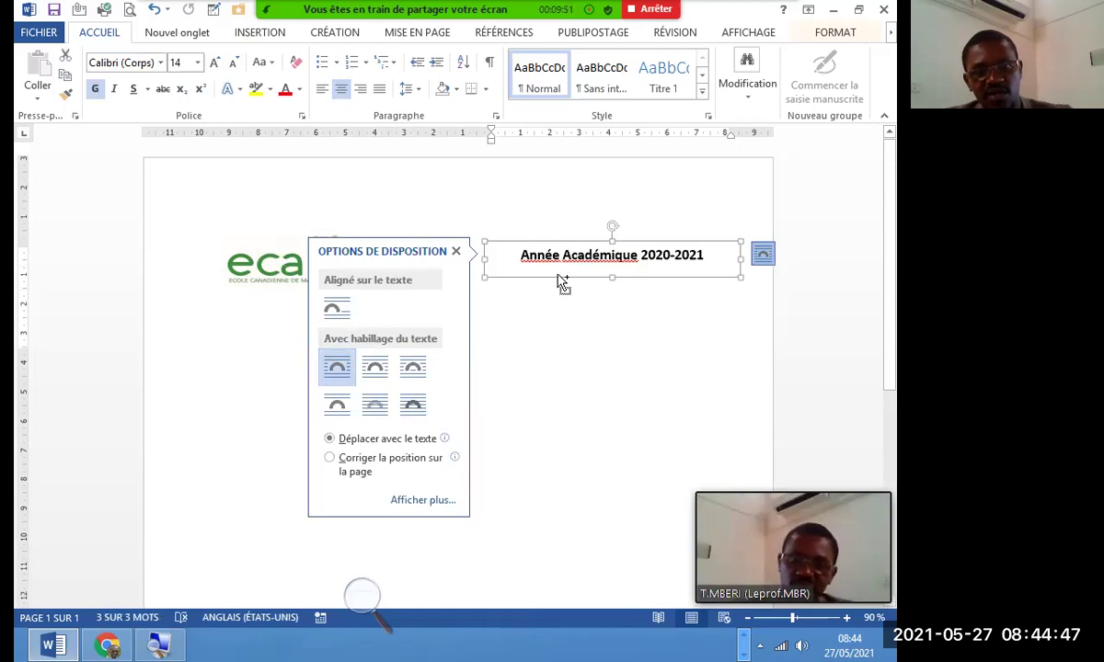
pyautogui.click(537, 387)
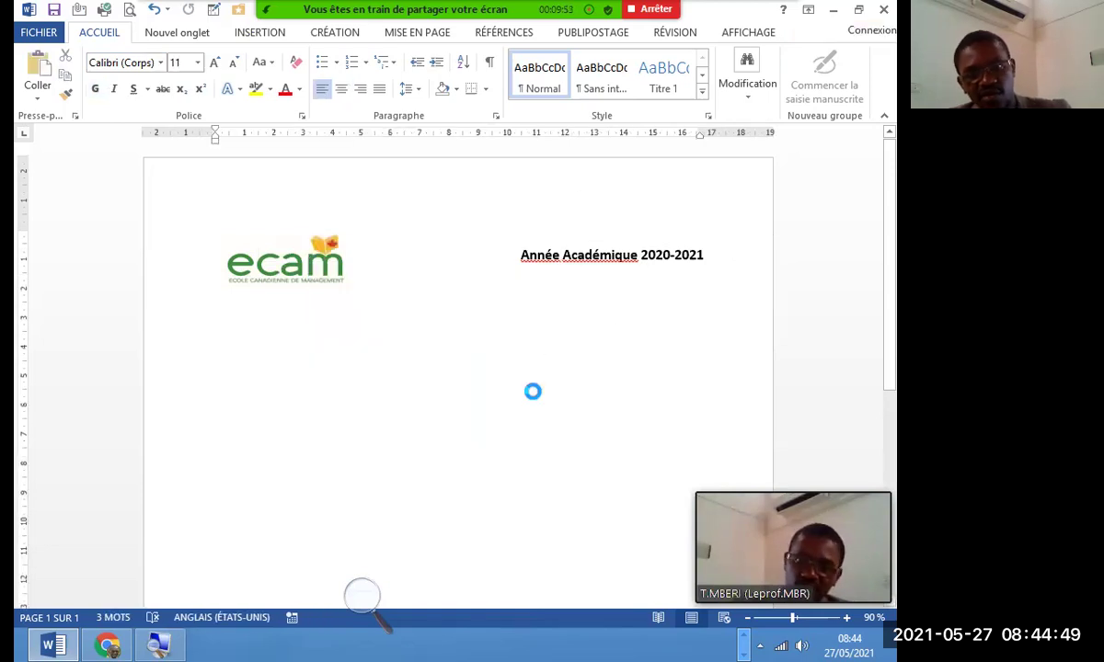
pyautogui.write('Année Académique 2020-2021')
pyautogui.click(391, 329)
pyautogui.moveTo(391, 327); pyautogui.dragTo(498, 364)
# - Replace the text in the copied box with "LISTE DE PRESENCE"
pyautogui.tripleClick(381, 347)
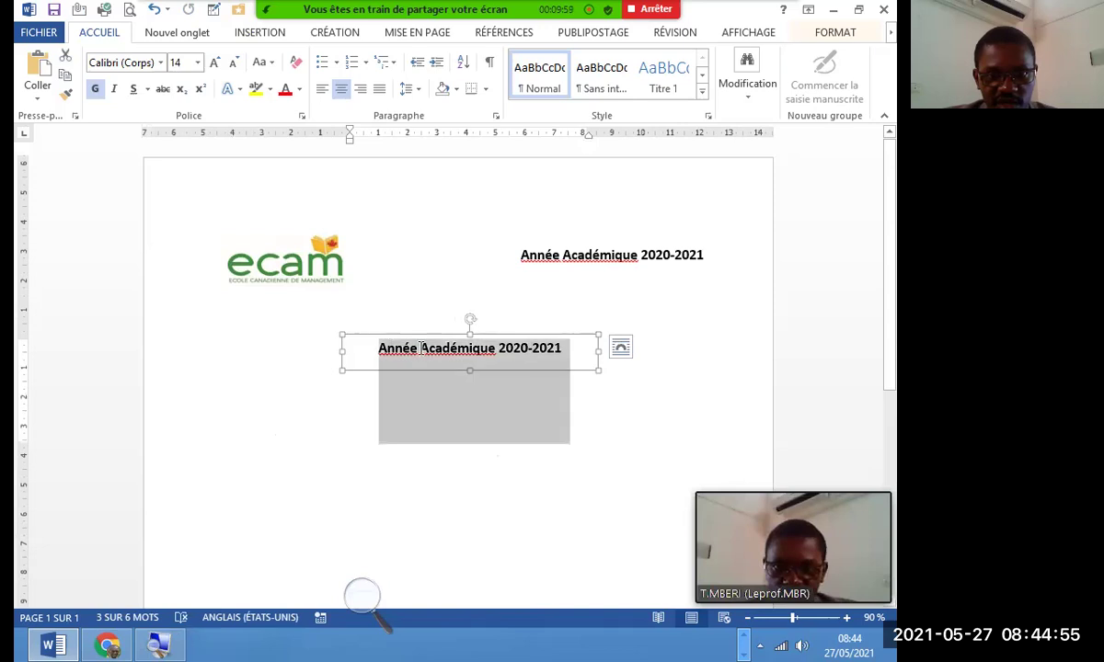
pyautogui.write('4')
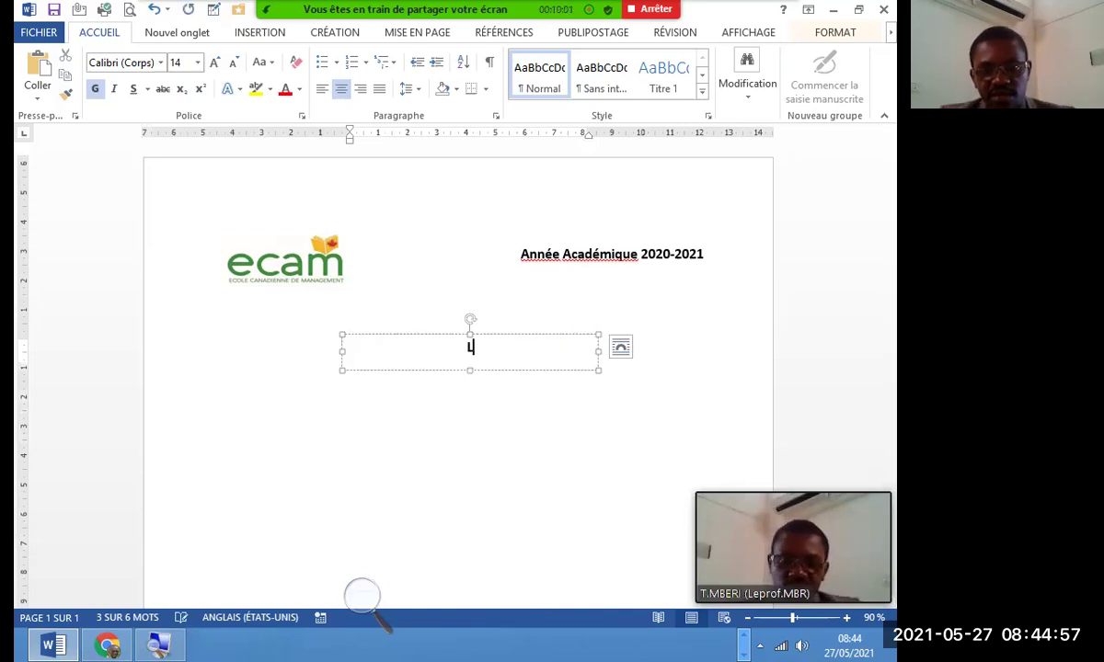
pyautogui.write('ISTE DE ')
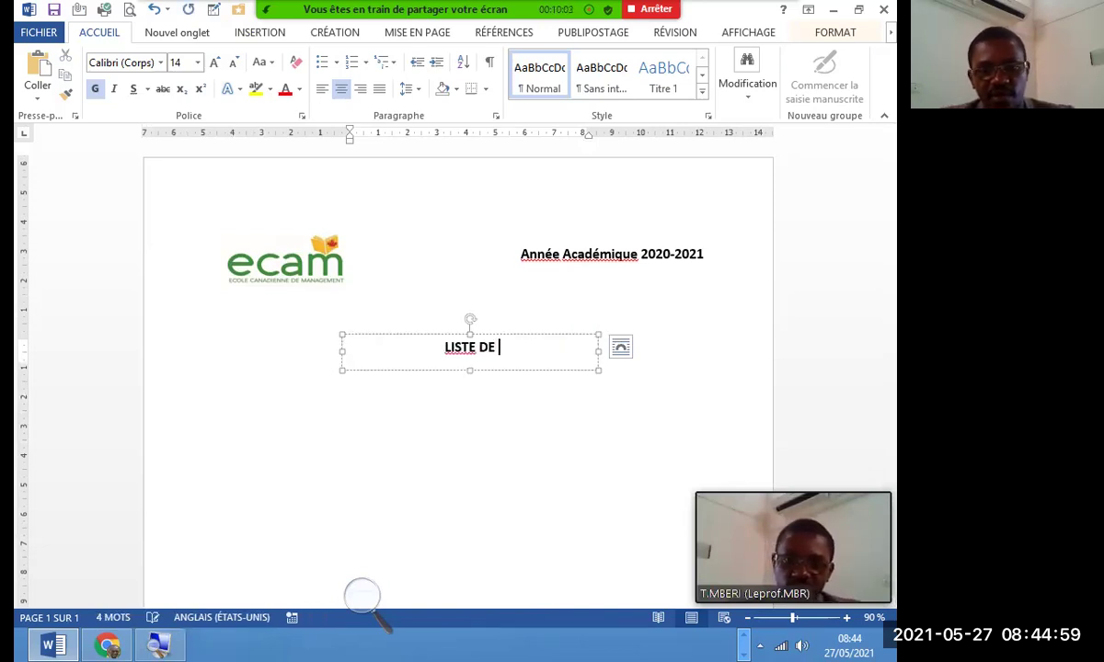
pyautogui.write('PRESENCE')
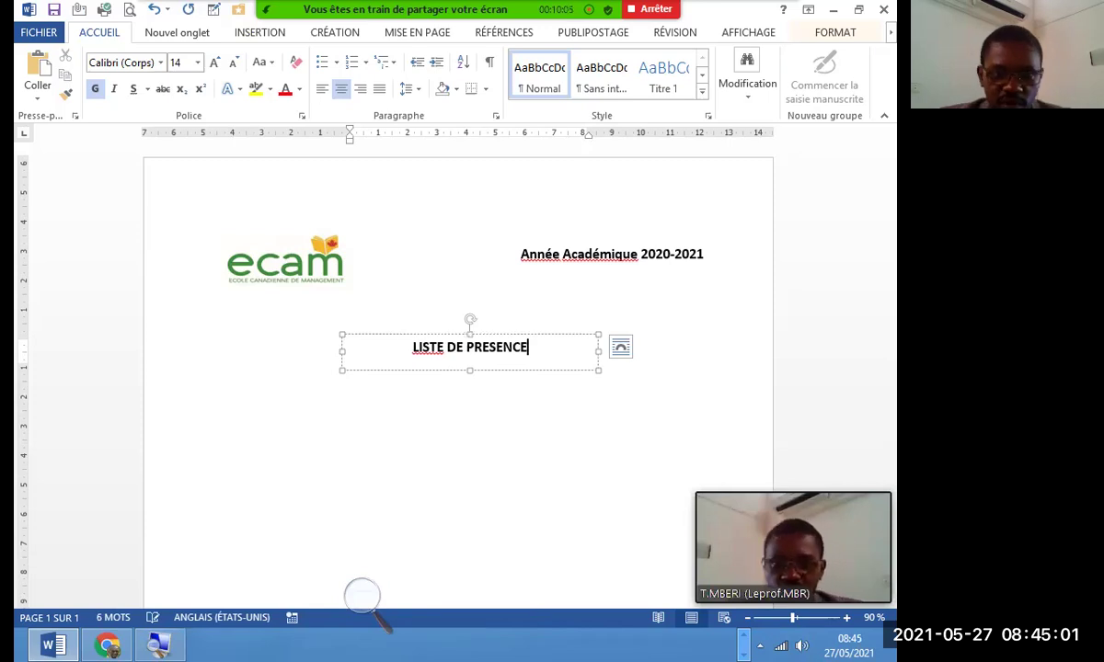
# - Enlarge the "LISTE DE PRESENCE" title to 24 pt
pyautogui.click(516, 370)
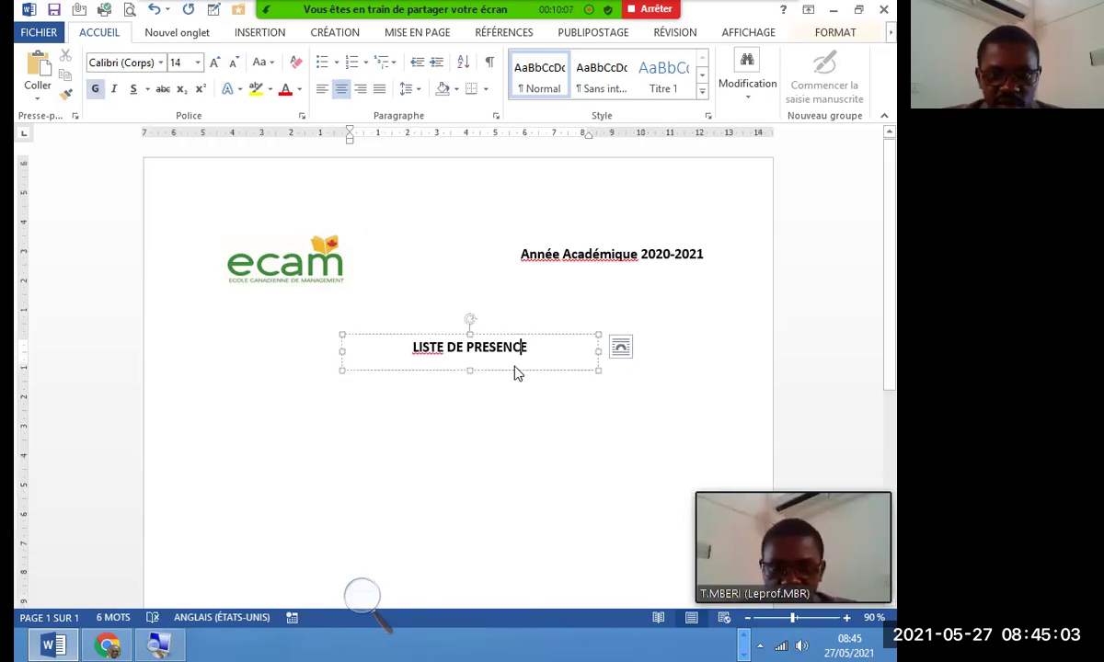
pyautogui.click(215, 62)
pyautogui.click(215, 62)
pyautogui.click(214, 63)
pyautogui.click(215, 62)
pyautogui.click(215, 63)
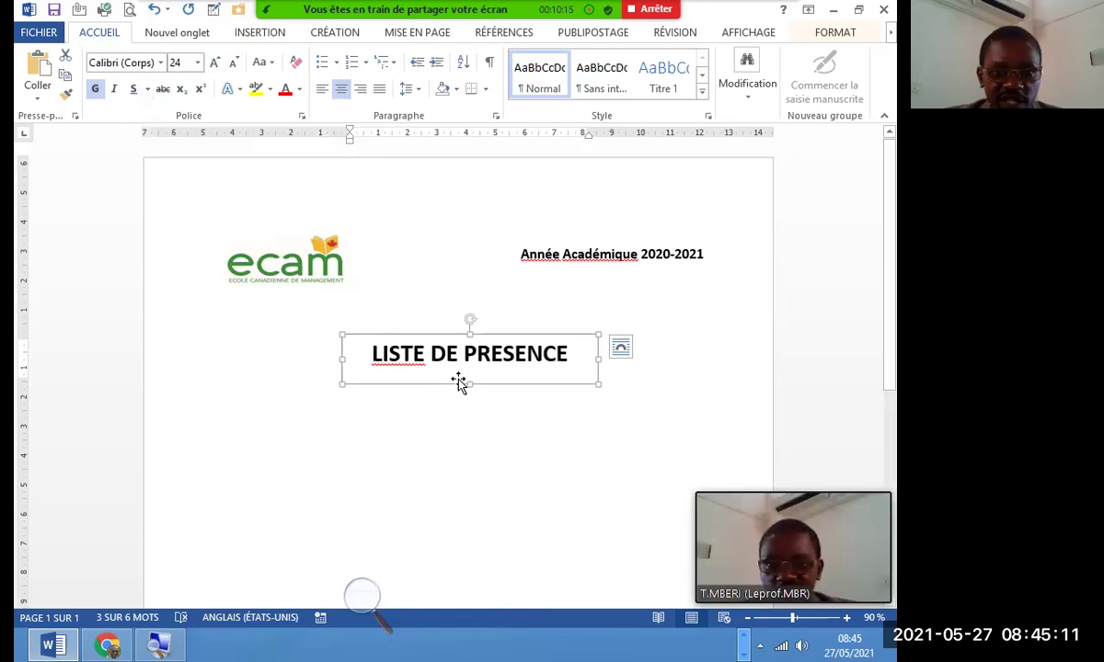
pyautogui.moveTo(368, 350); pyautogui.dragTo(504, 339)
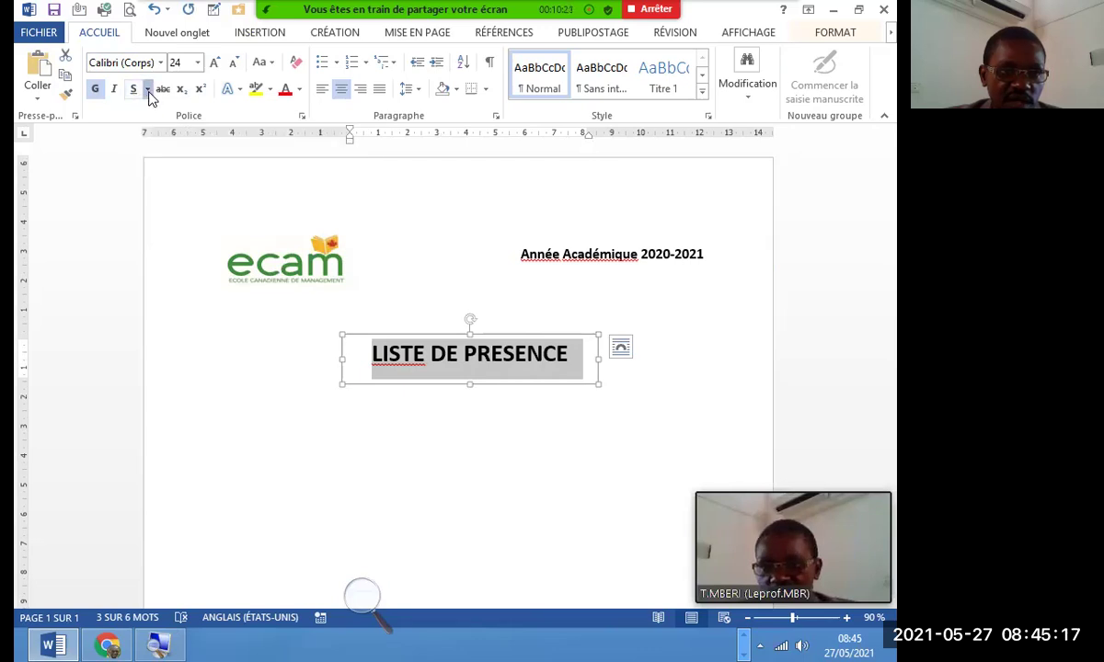
pyautogui.click(148, 90)
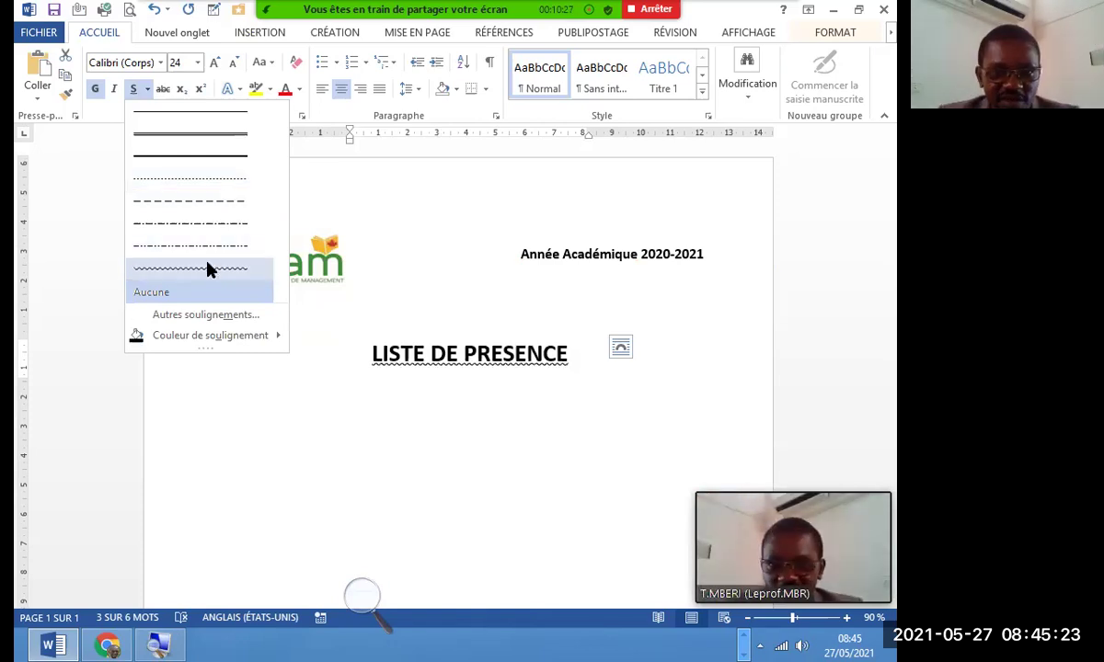
pyautogui.click(225, 402)
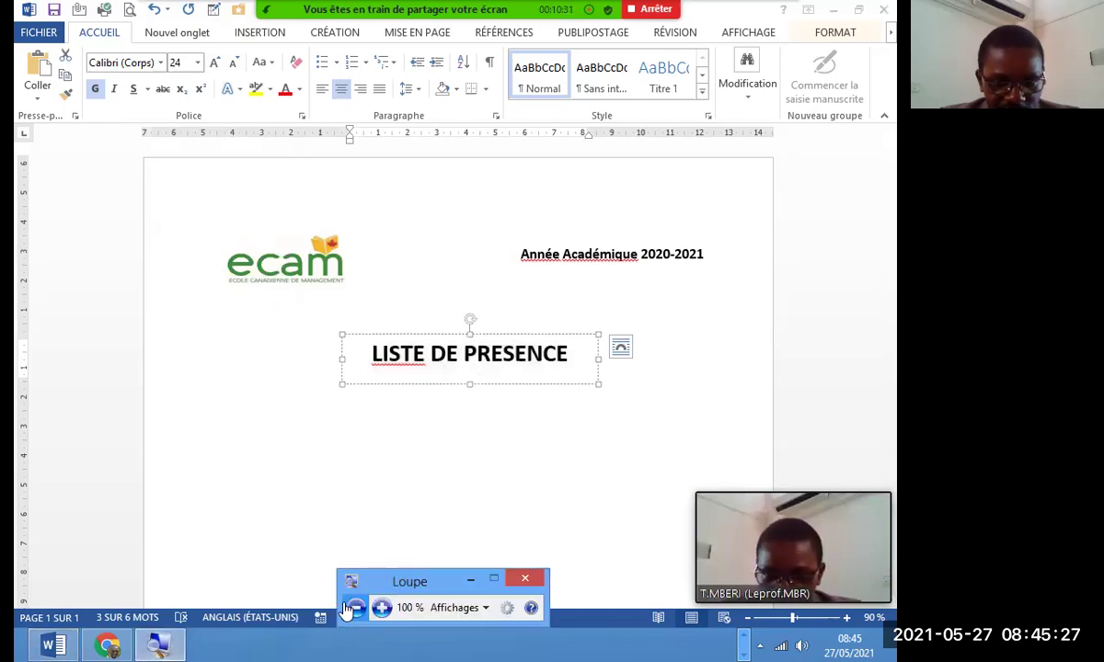
# - Magnify the screen with the Loupe tool and bring the "LISTE DE PRESENCE" title into view
pyautogui.click(381, 608)
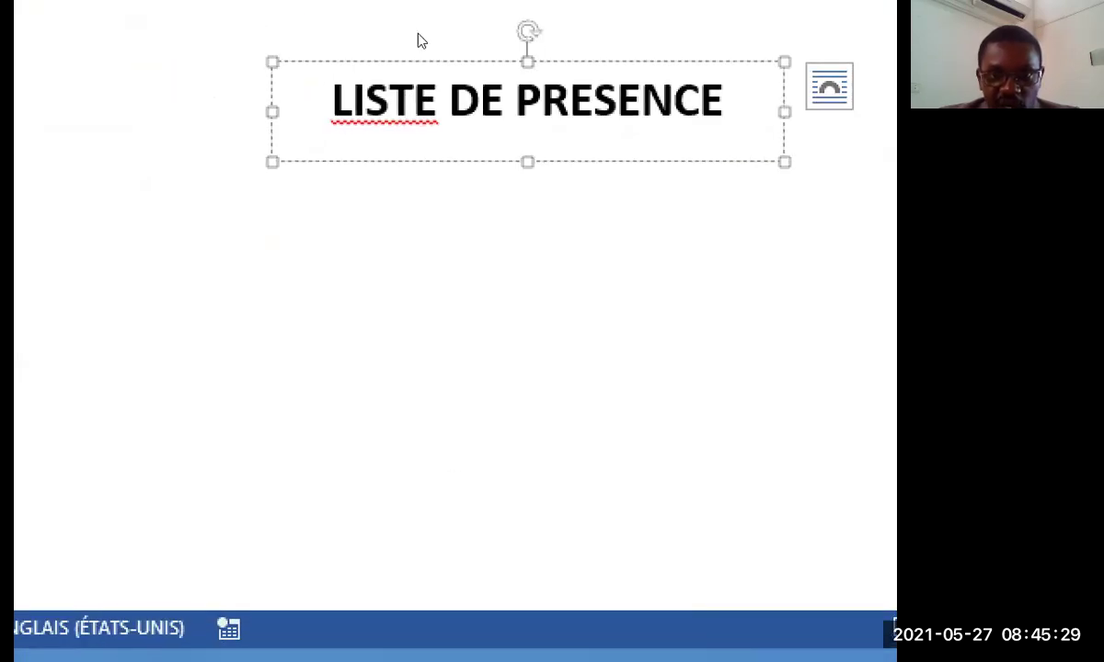
pyautogui.moveTo(95, 79); pyautogui.dragTo(123, 98)
pyautogui.click(446, 352)
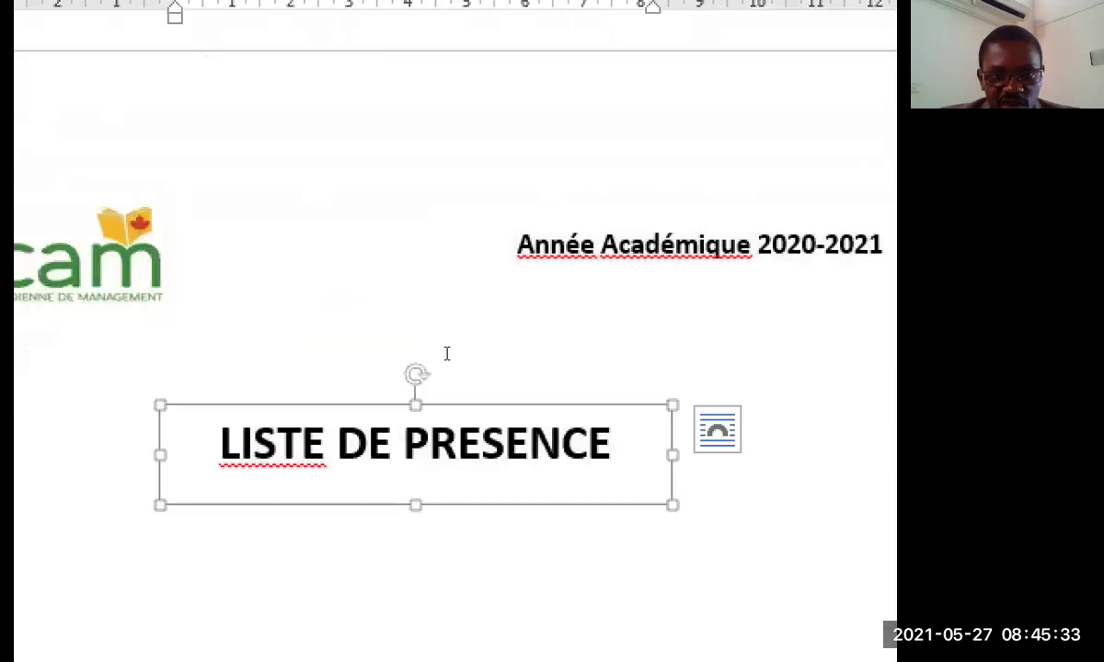
# - Try a single underline on the title, remove it again, and turn off the title's bold
pyautogui.moveTo(378, 353); pyautogui.dragTo(520, 352)
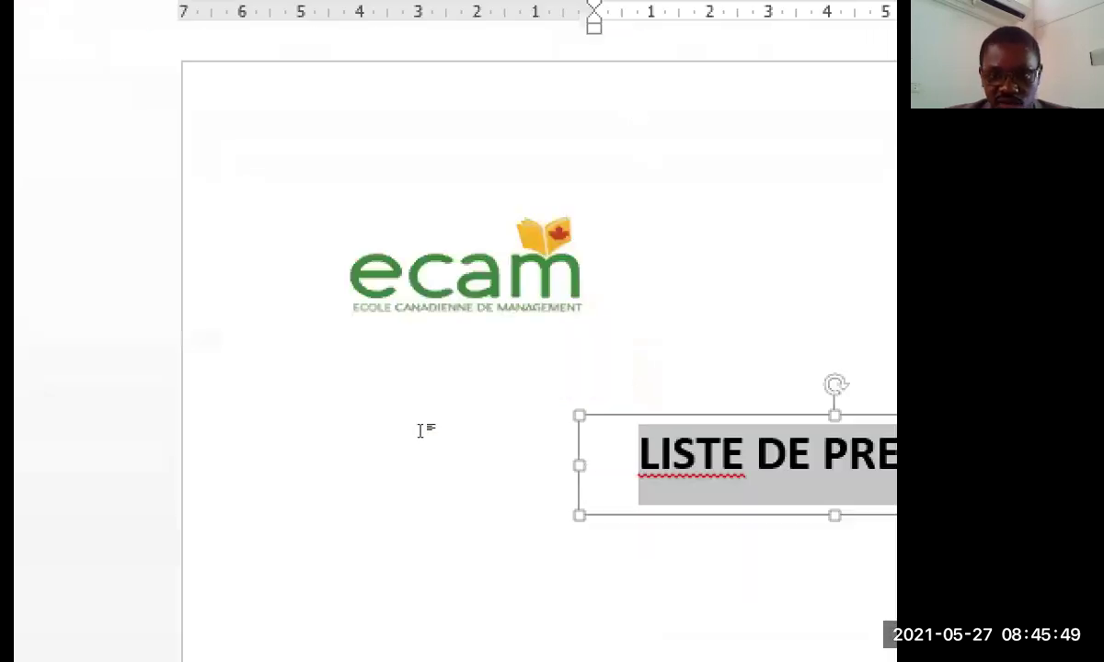
pyautogui.press('End')
pyautogui.moveTo(568, 354); pyautogui.dragTo(403, 345)
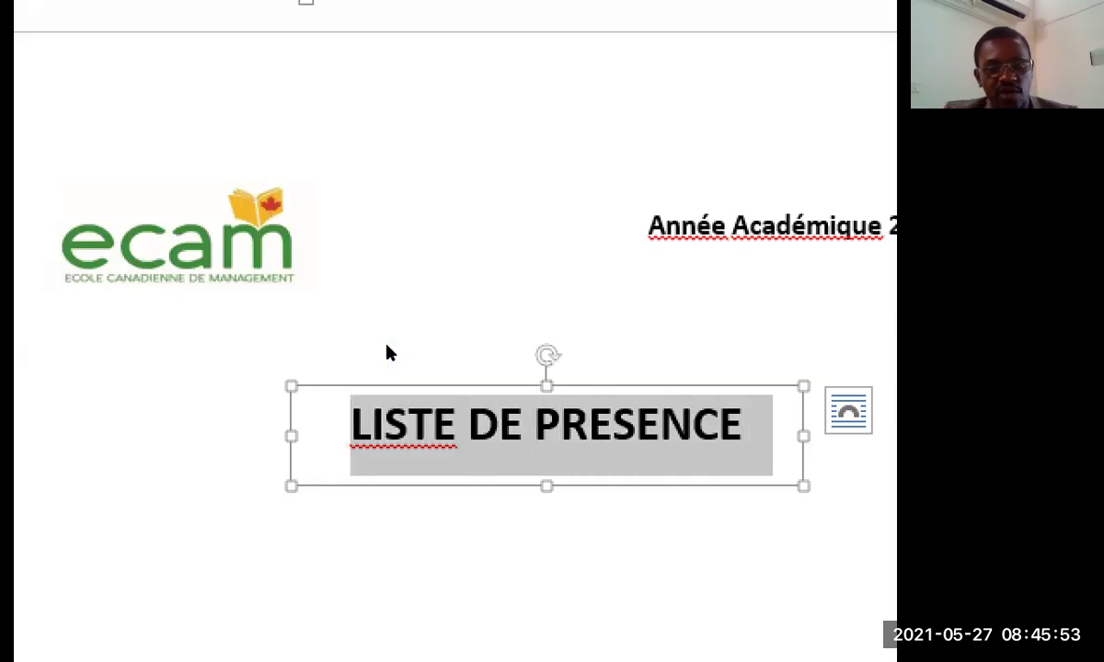
pyautogui.hotkey('ctrl', 'u')
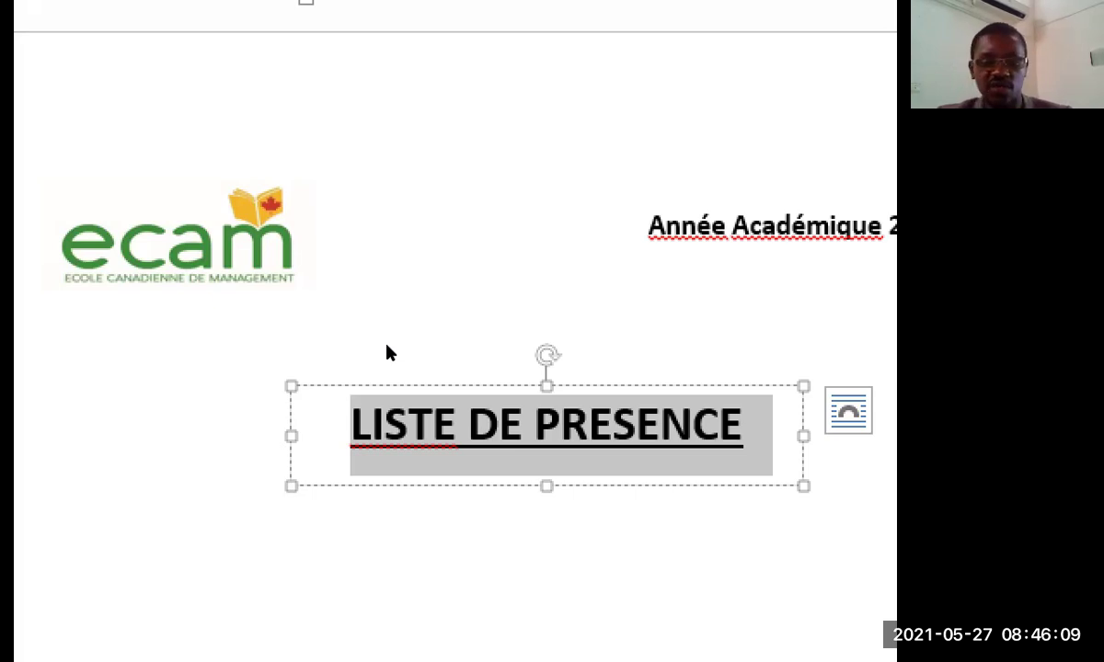
pyautogui.hotkey('ctrl', 'u')
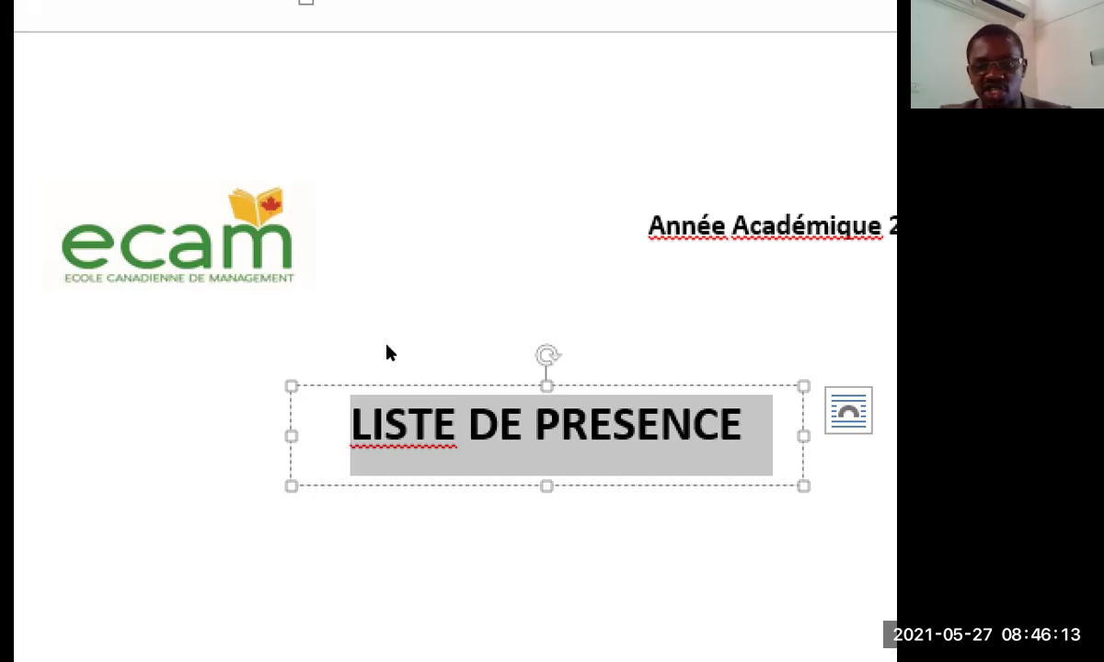
pyautogui.hotkey('ctrl', 'b')
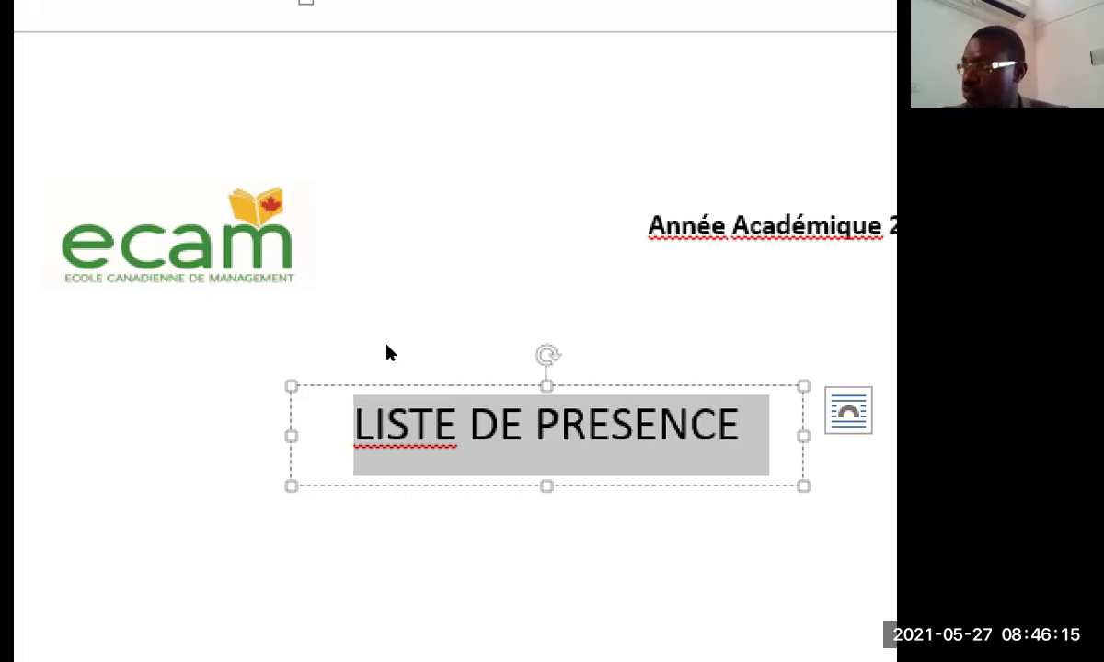
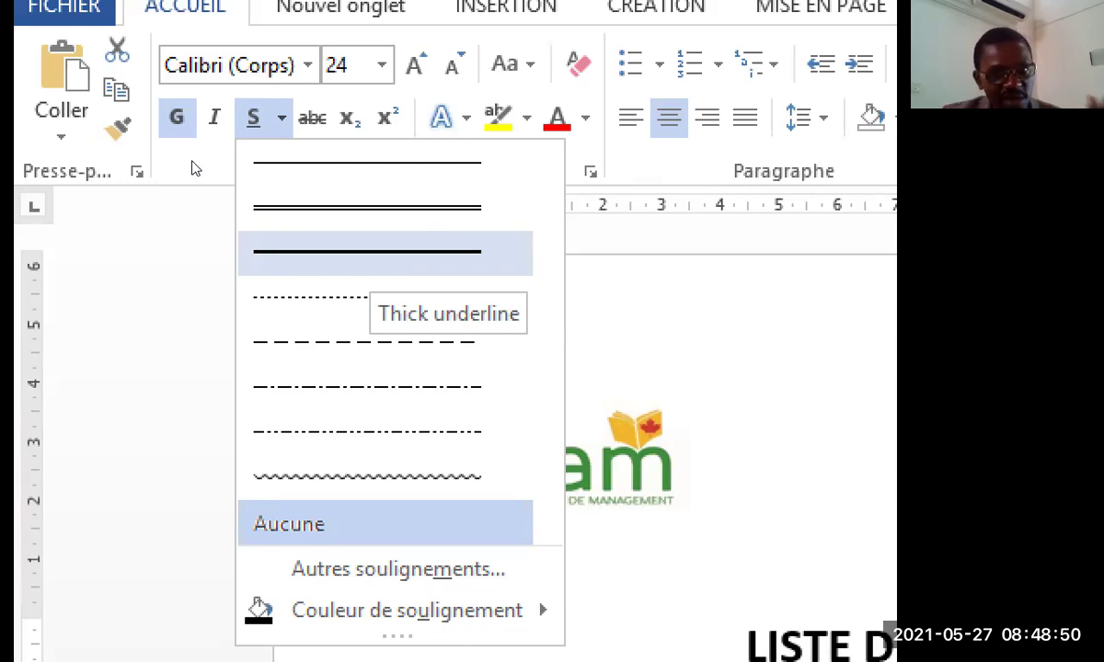
# - Examine the available underline styles for the title, from dotted to wave, and the underline colour option
pyautogui.press('Down')
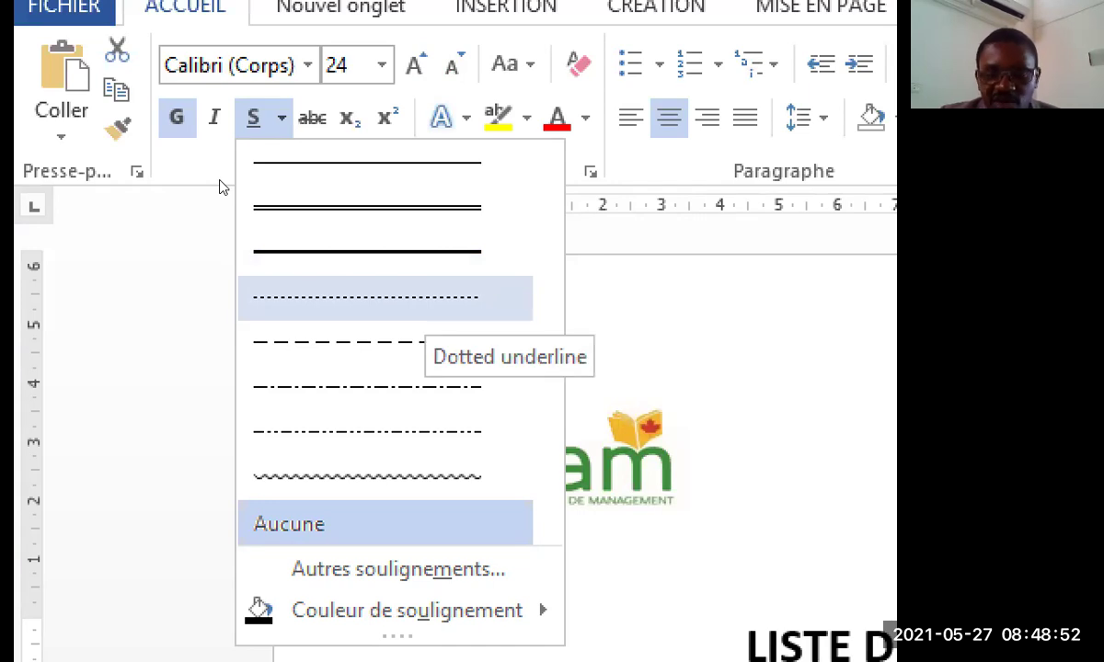
pyautogui.press('Down')
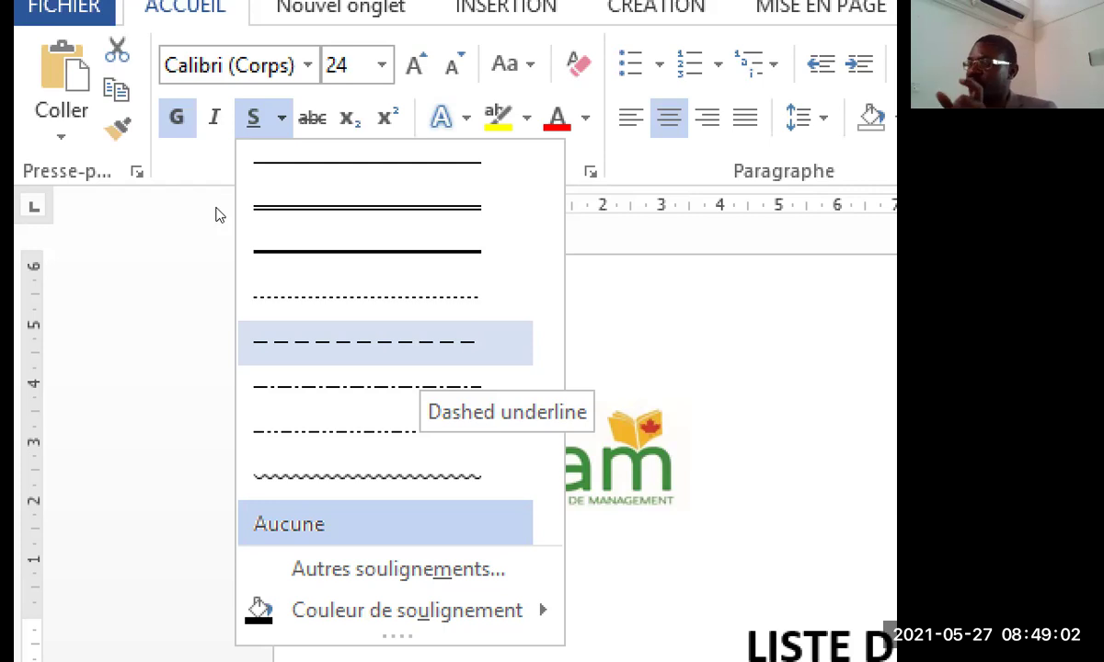
pyautogui.press('Down')
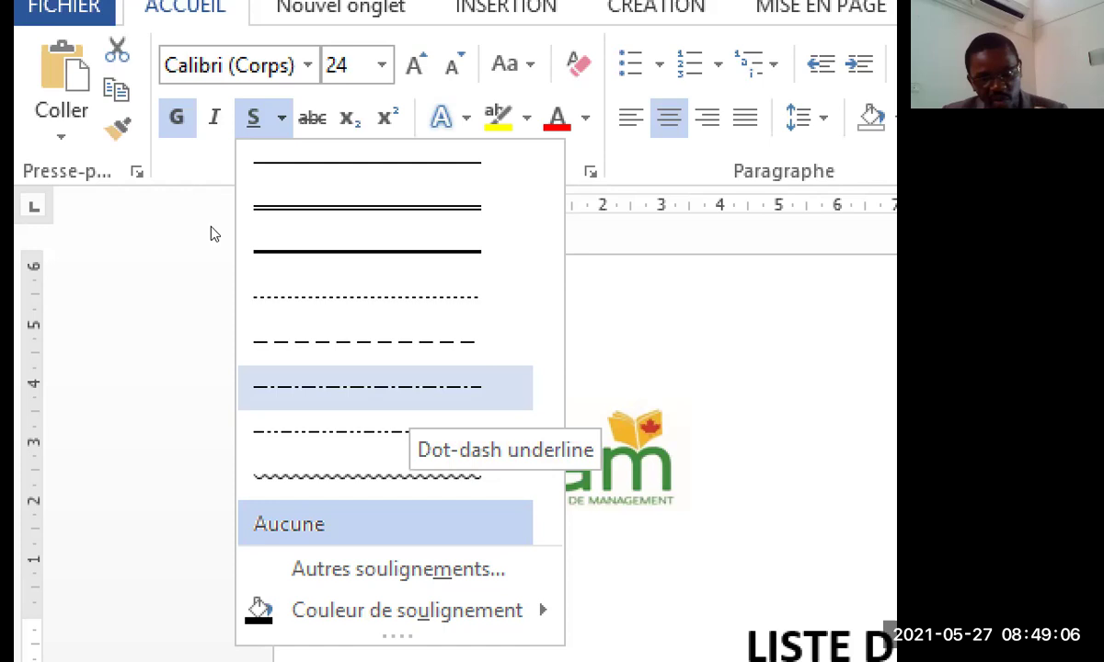
pyautogui.press('Down')
pyautogui.press('Down')
pyautogui.press('Down')
pyautogui.press('Down')
pyautogui.press('Down')
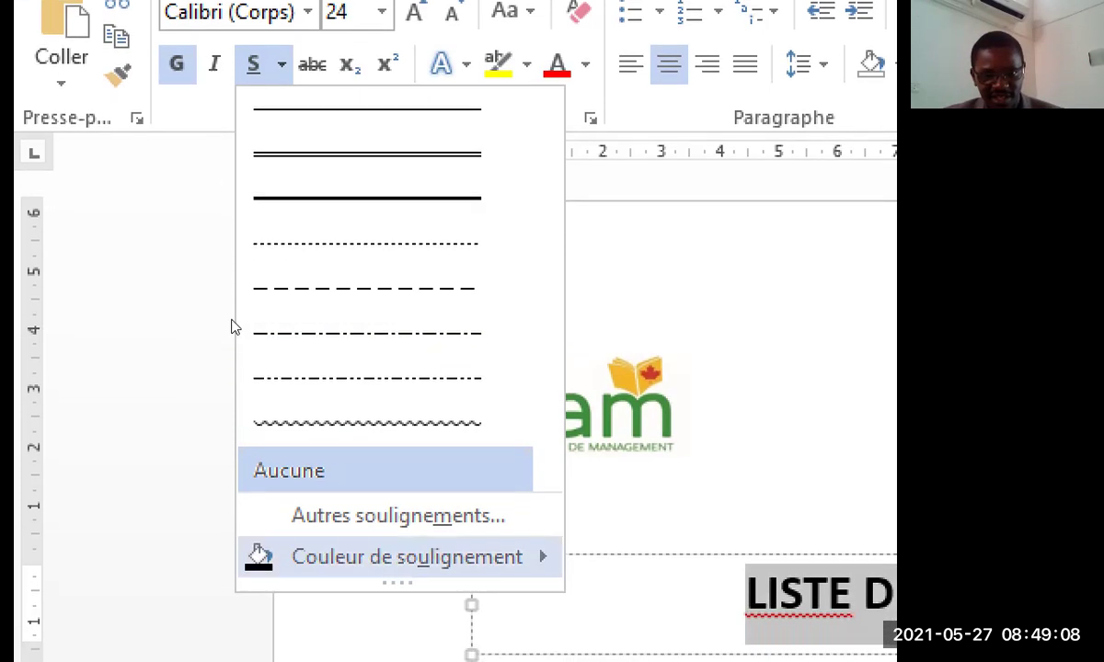
pyautogui.press('Up')
pyautogui.press('Up')
pyautogui.press('Up')
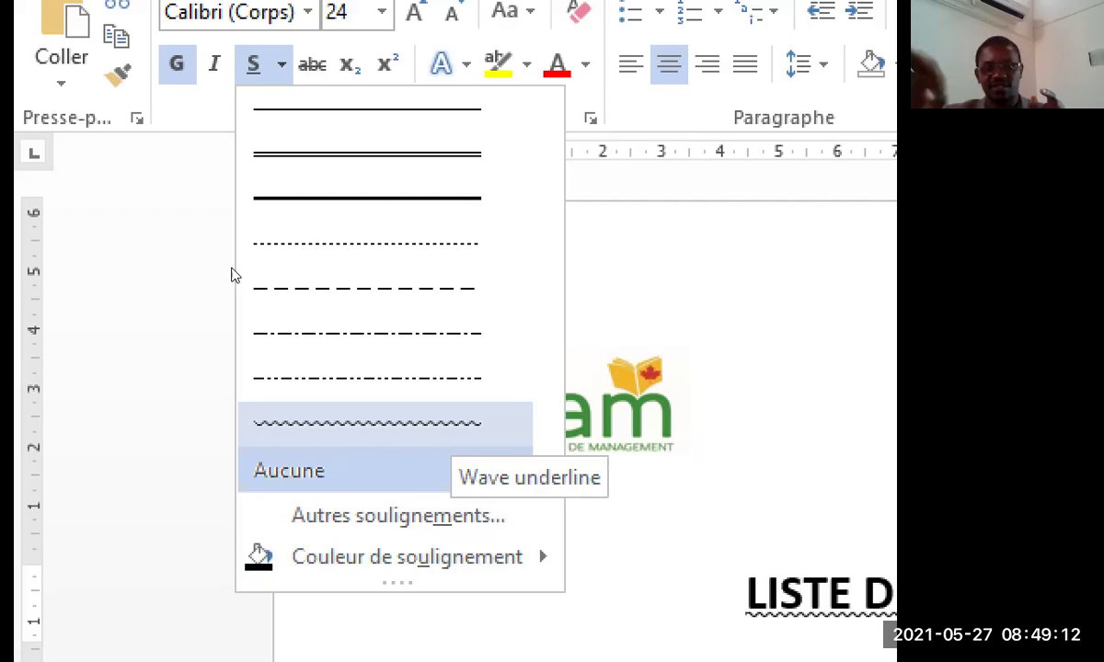
pyautogui.press('Down')
pyautogui.press('Down')
pyautogui.press('Up')
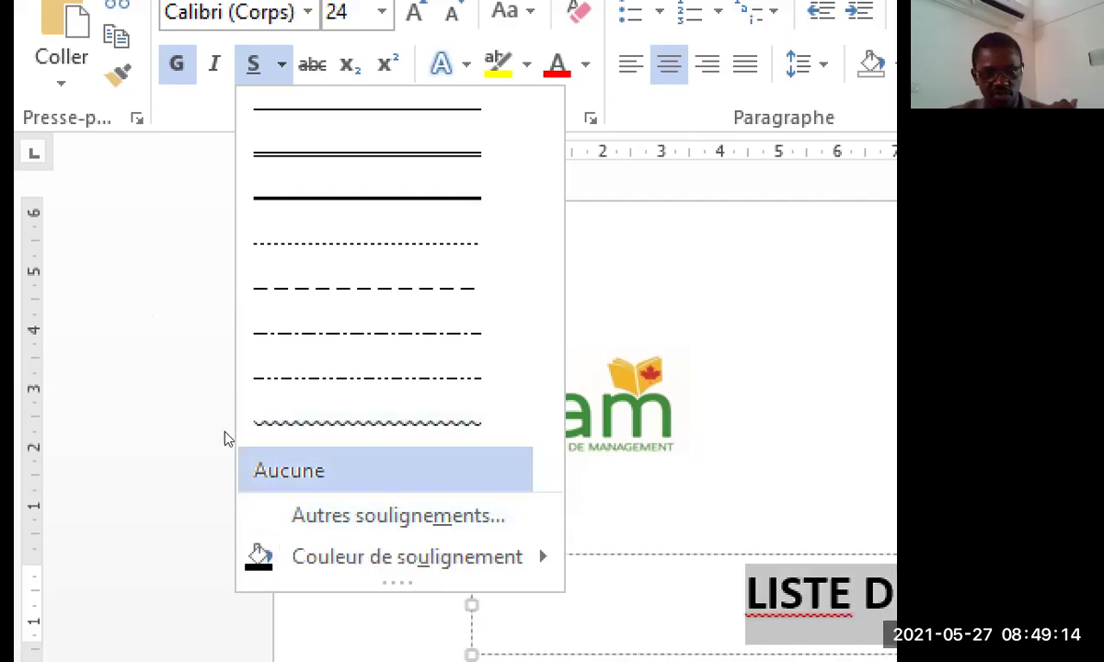
pyautogui.press('Down')
pyautogui.press('Down')
pyautogui.press('Right')
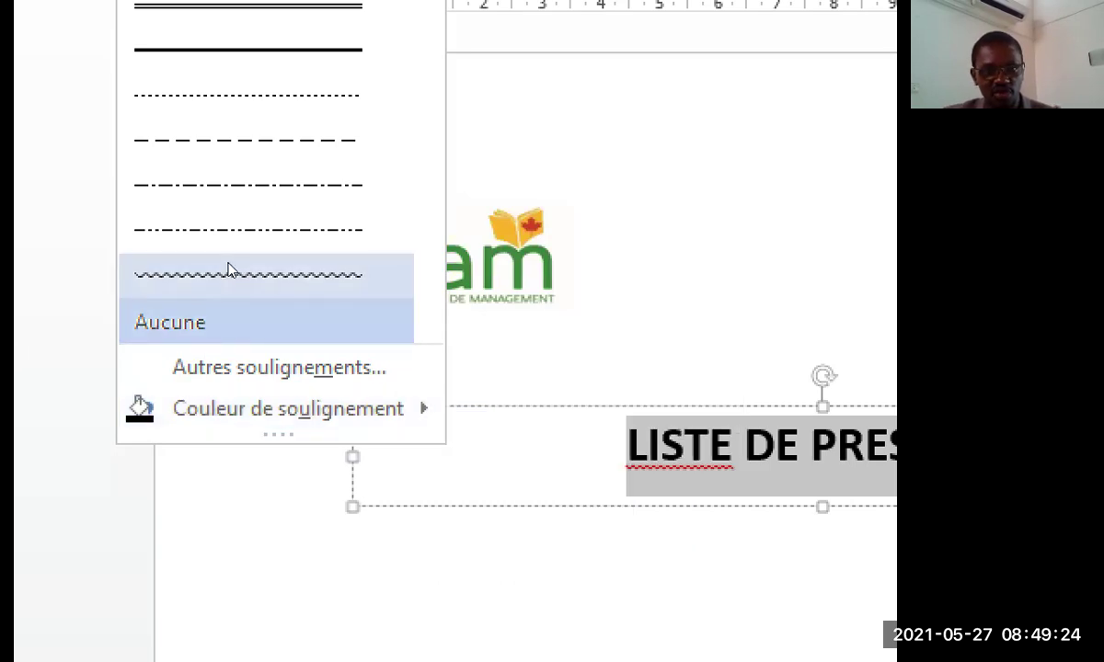
# - Apply the wave underline to the "LISTE DE PRESENCE" title
pyautogui.click(221, 276)
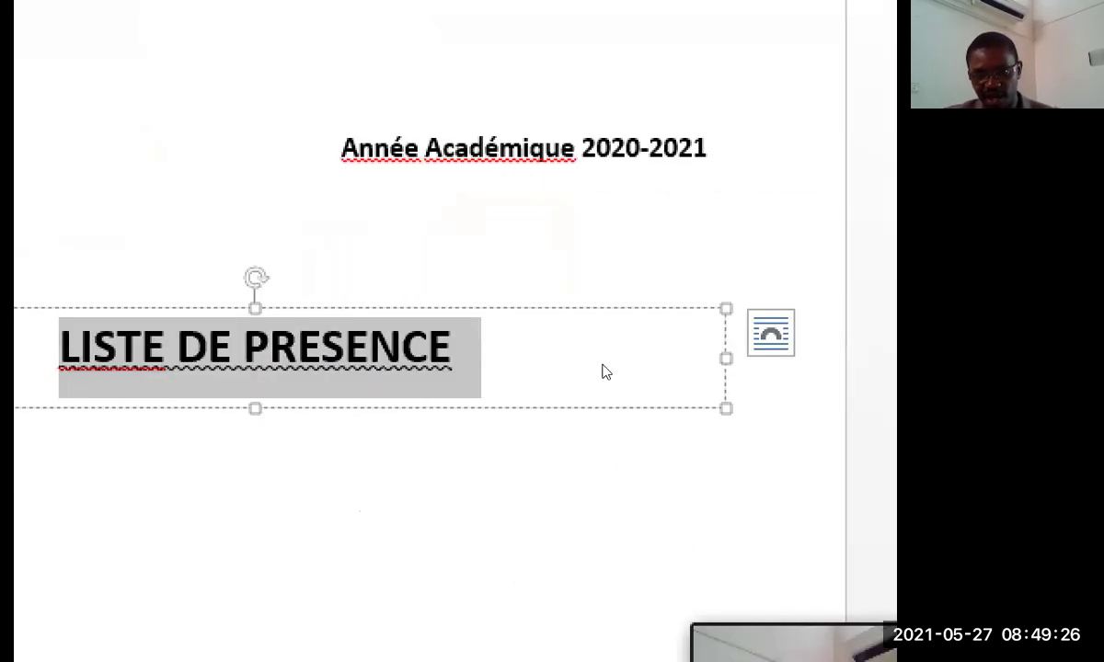
pyautogui.click(267, 365)
pyautogui.rightClick(295, 373)
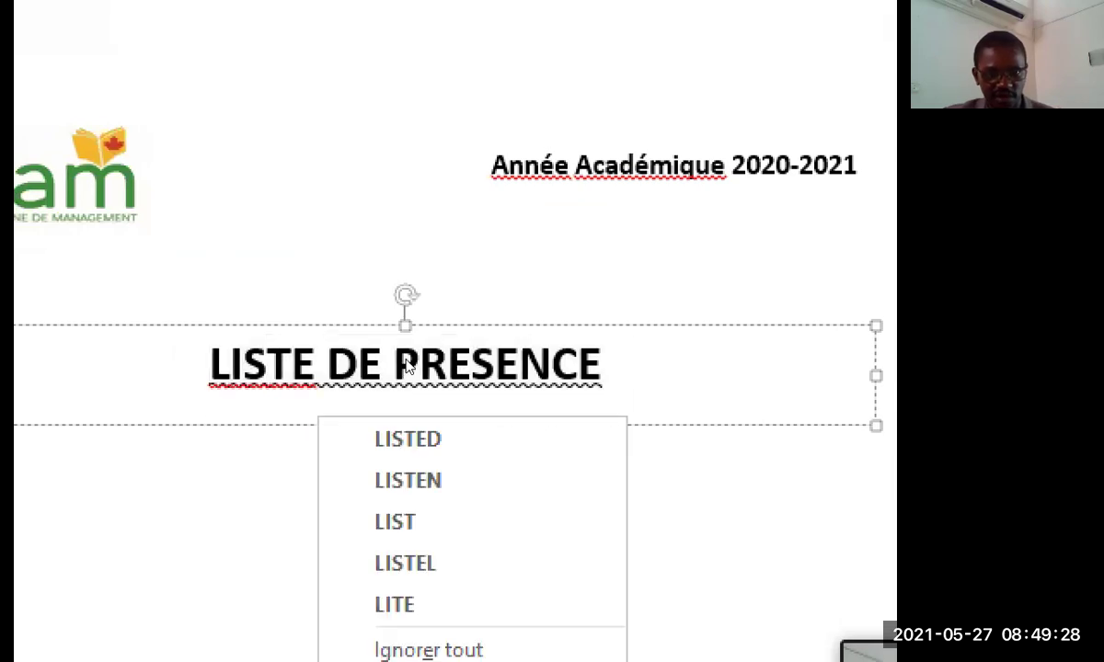
pyautogui.click(493, 487)
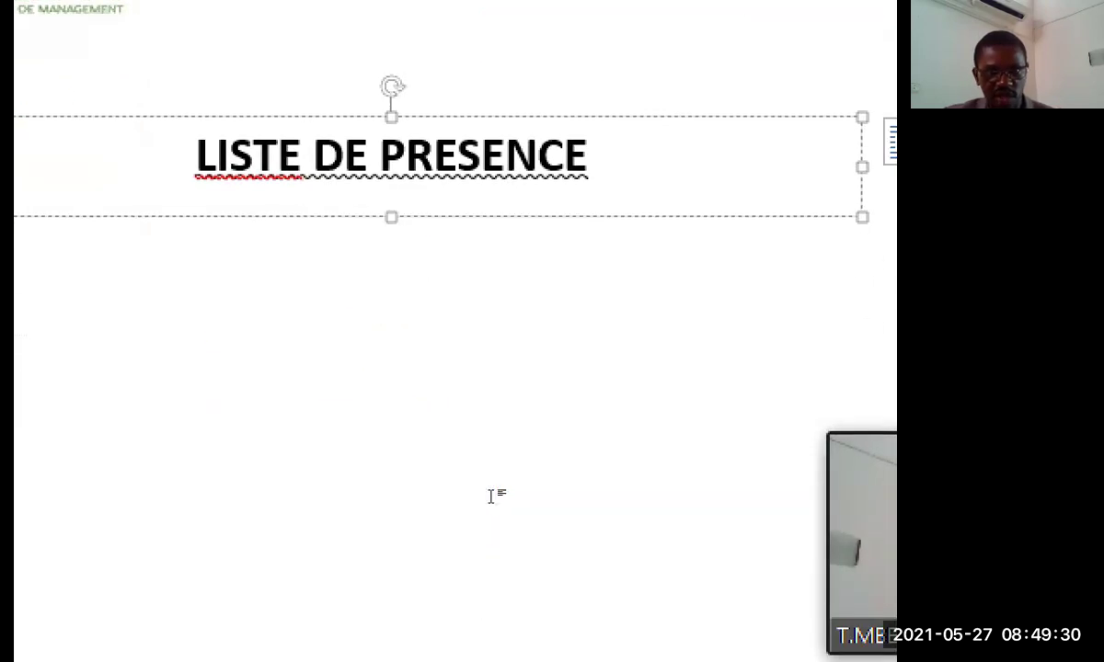
# - Set the underline colour of the "LISTE DE PRESENCE" title to the standard dark red
pyautogui.hotkey('ctrl', 'a')
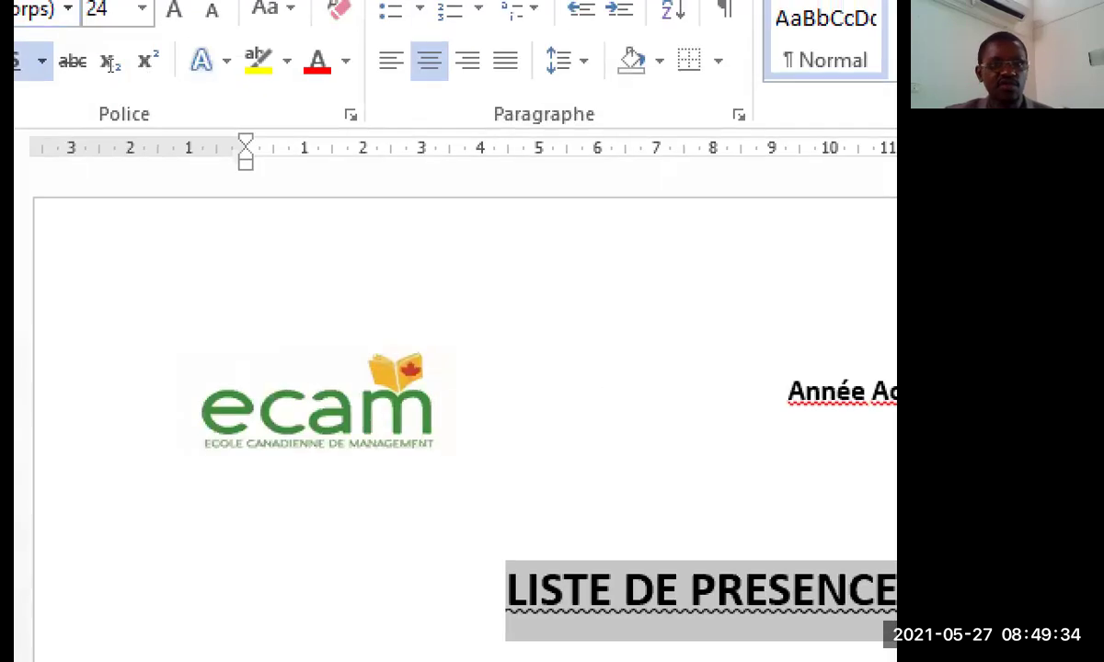
pyautogui.click(169, 55)
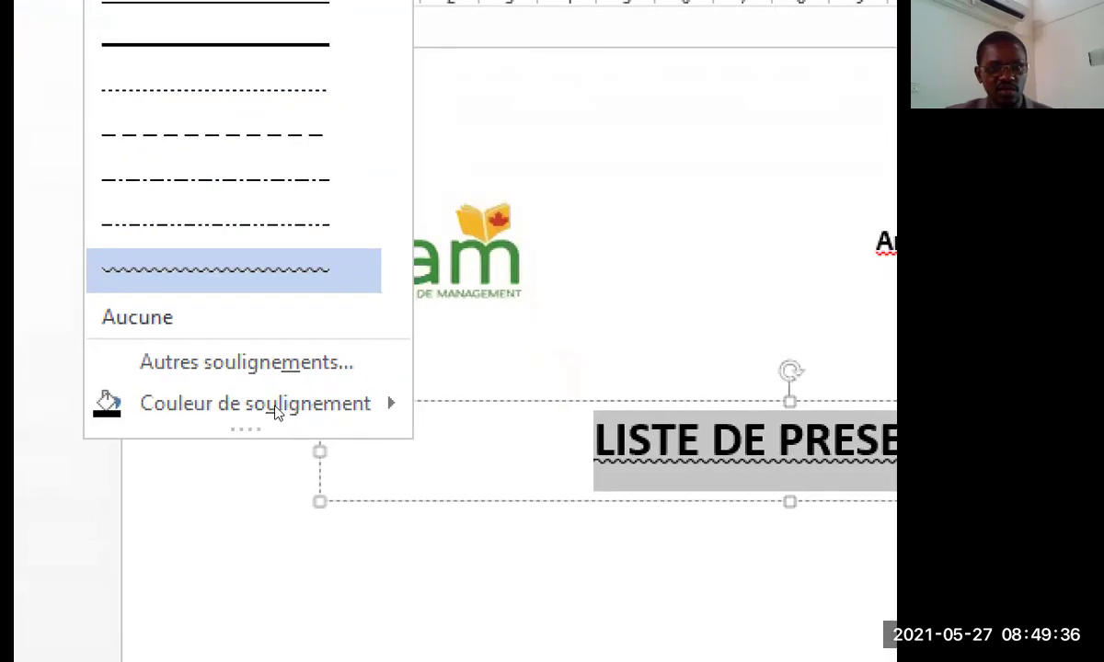
pyautogui.moveTo(248, 403)
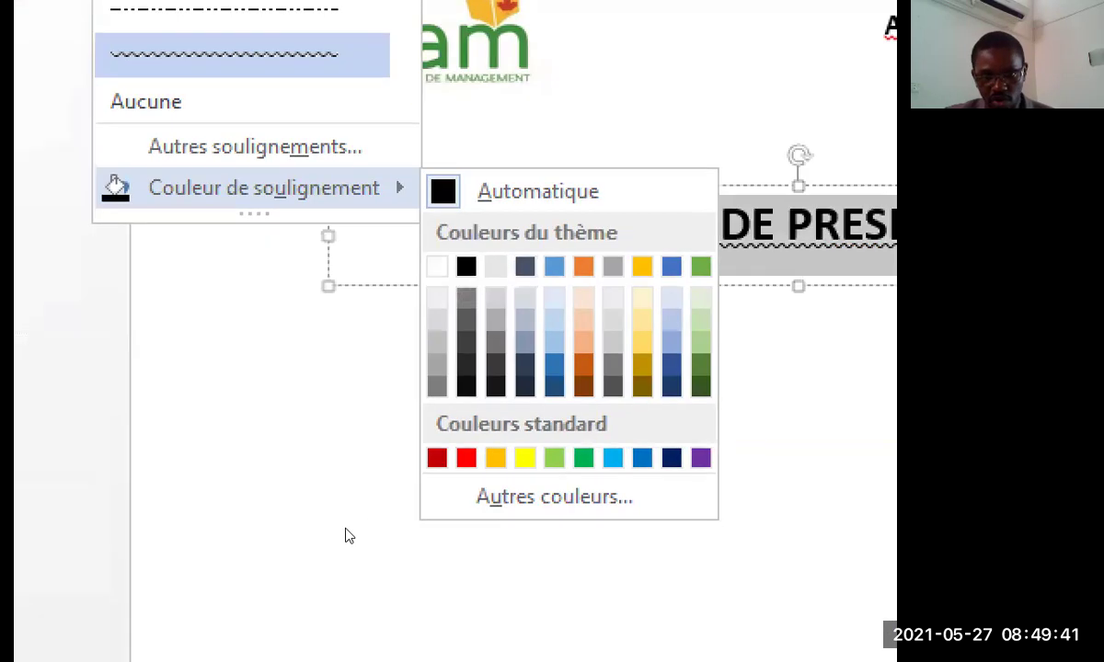
pyautogui.press('Left')
pyautogui.press('Return')
pyautogui.click(295, 469)
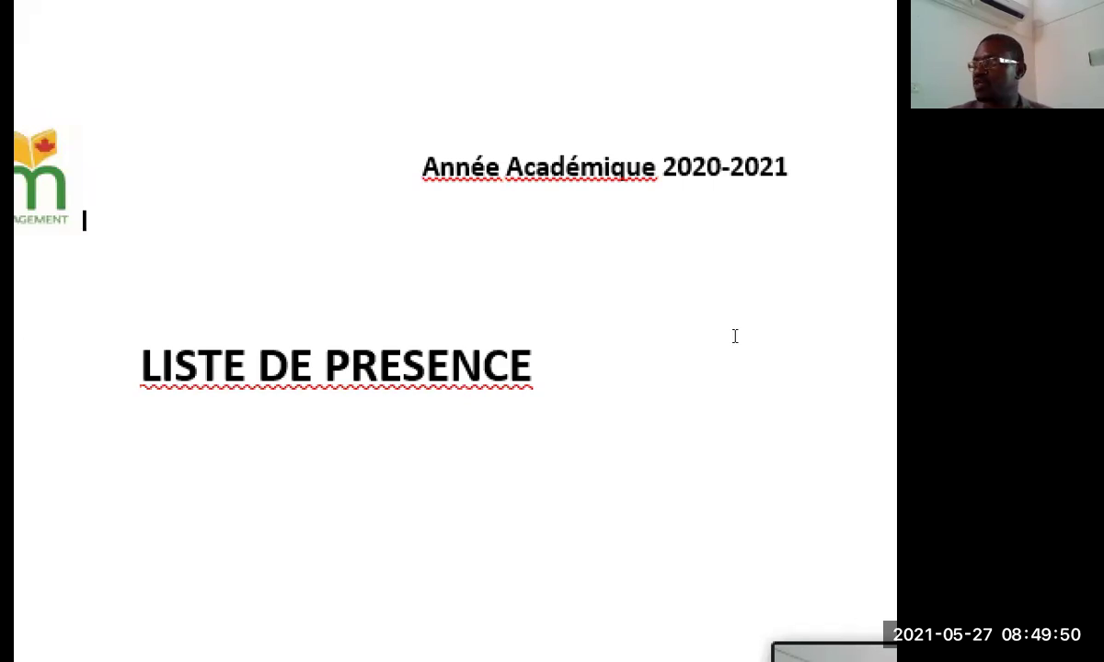
# - Change the font colour of the "LISTE DE PRESENCE" title to the standard green
pyautogui.click(393, 347)
pyautogui.moveTo(141, 366); pyautogui.dragTo(574, 355)
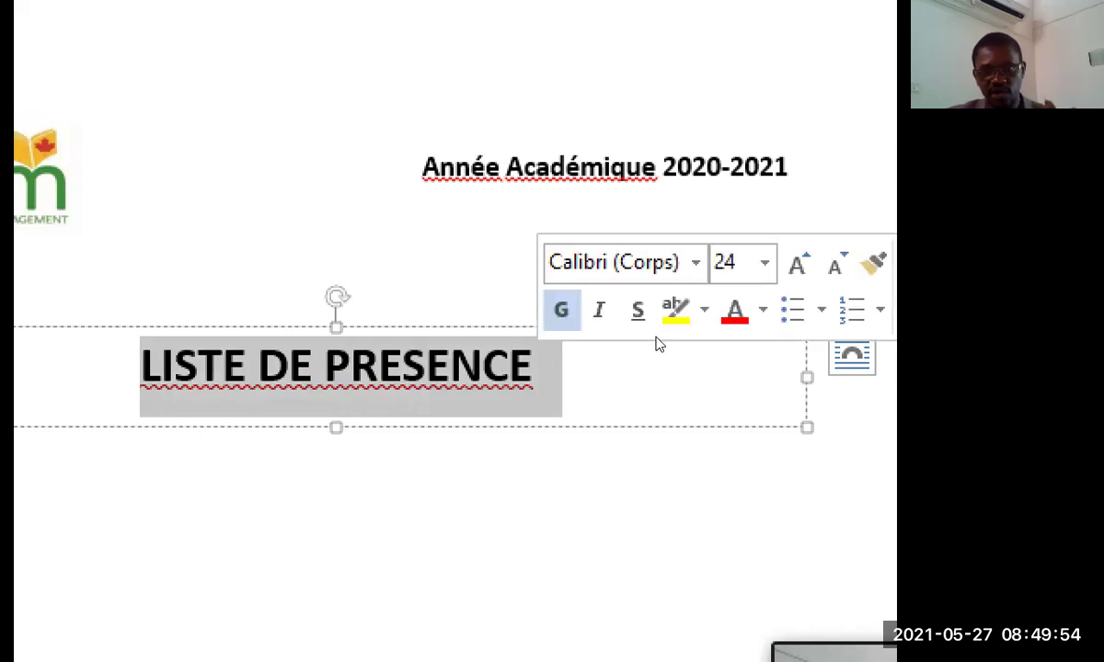
pyautogui.click(763, 310)
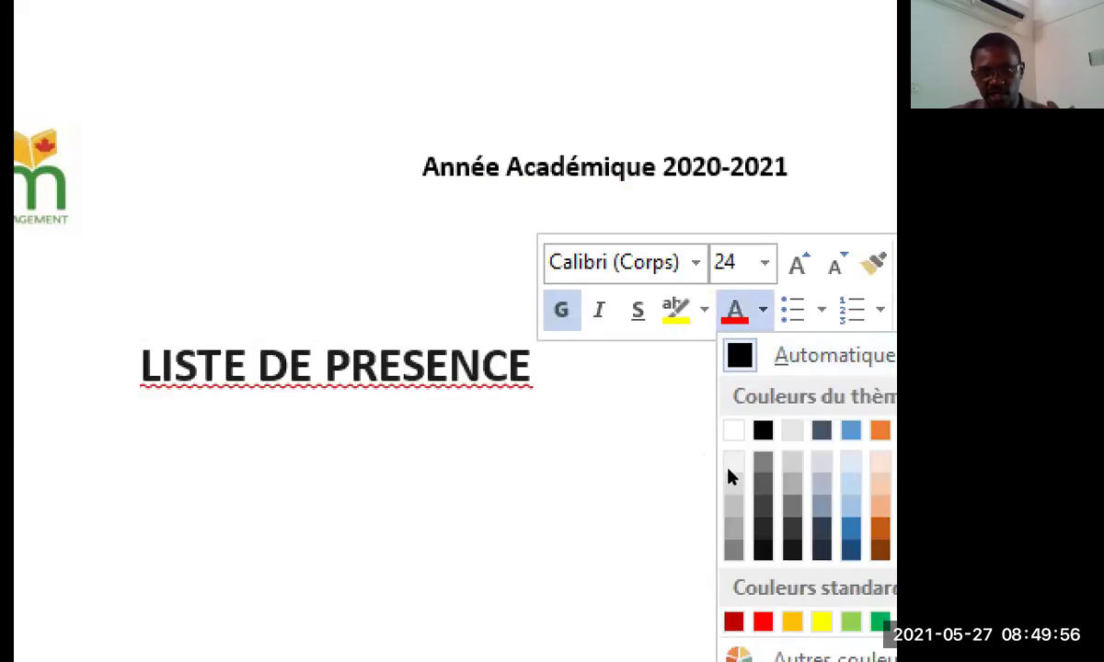
pyautogui.press('Right')
pyautogui.press('Right')
pyautogui.press('Return')
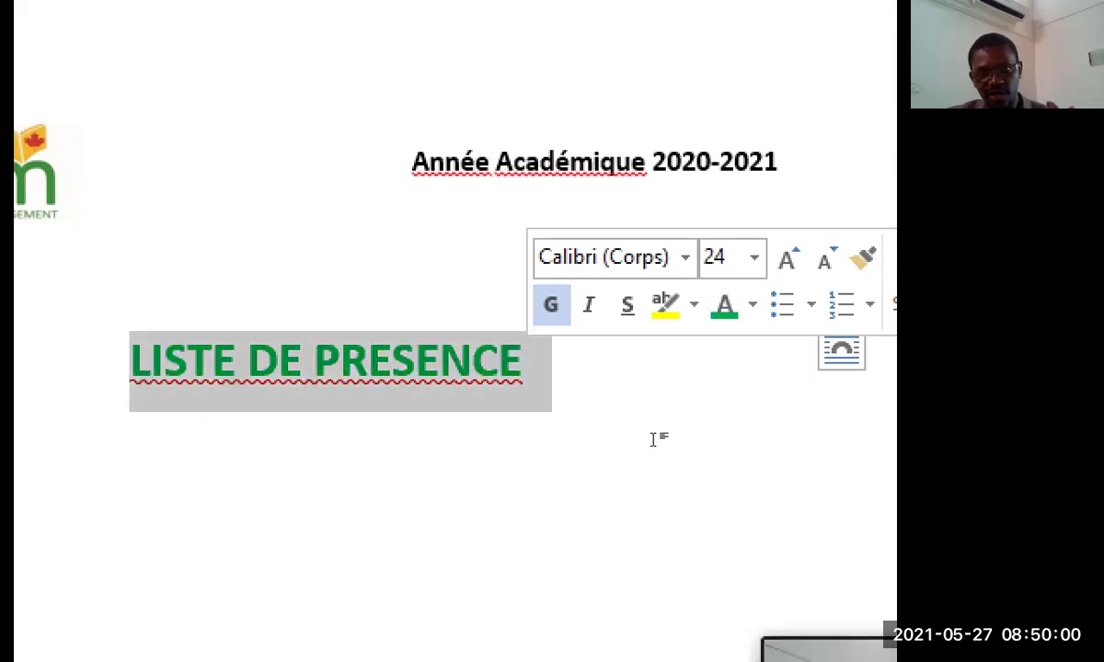
pyautogui.click(585, 411)
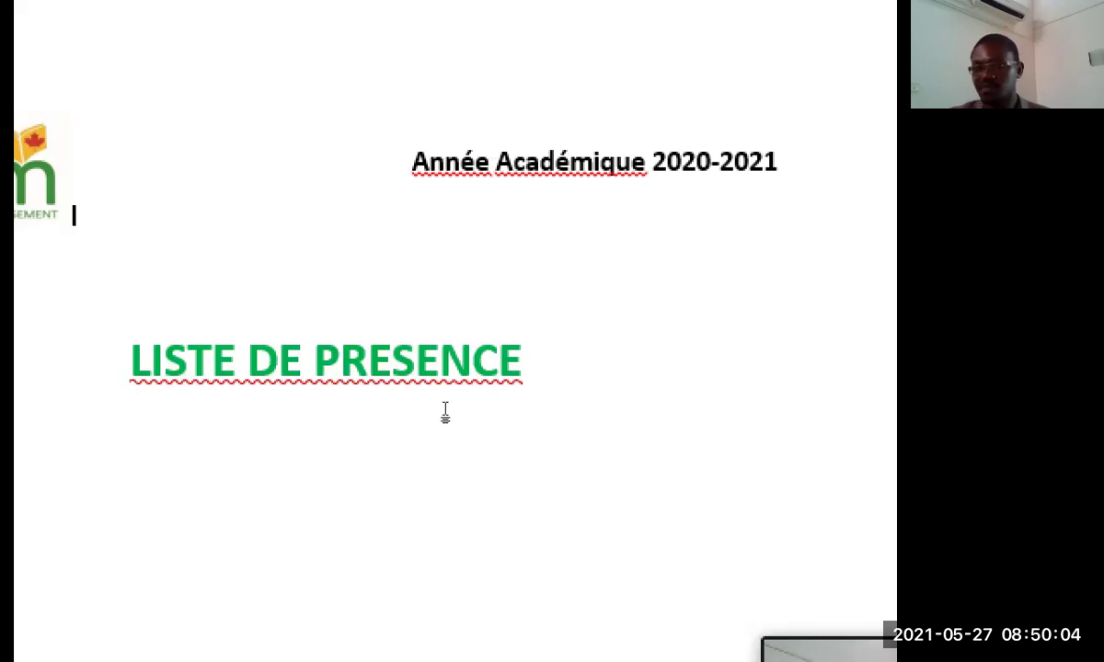
# - Apply the double underline style to the "LISTE DE PRESENCE" title
pyautogui.moveTo(581, 352); pyautogui.dragTo(129, 361)
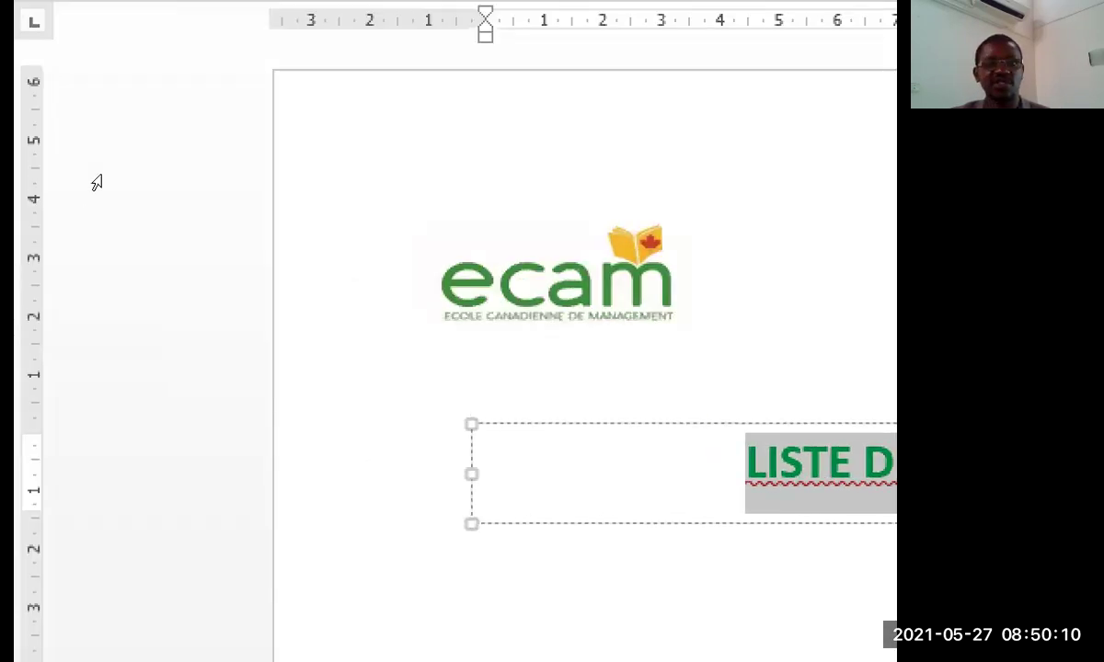
pyautogui.click(245, 92)
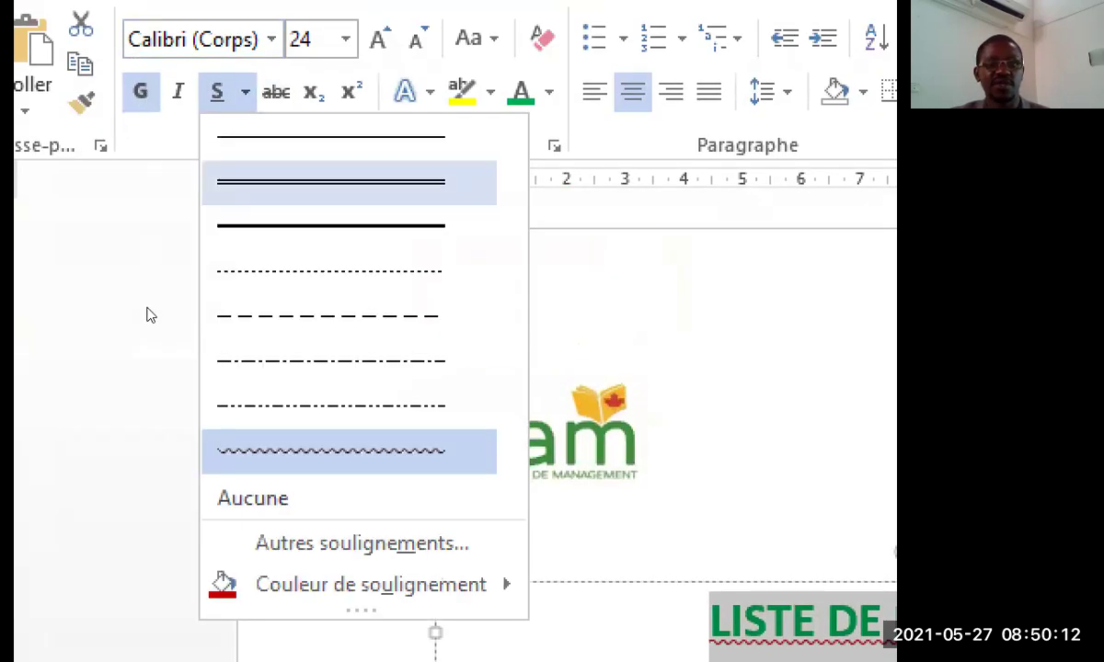
pyautogui.press('Up')
pyautogui.press('Return')
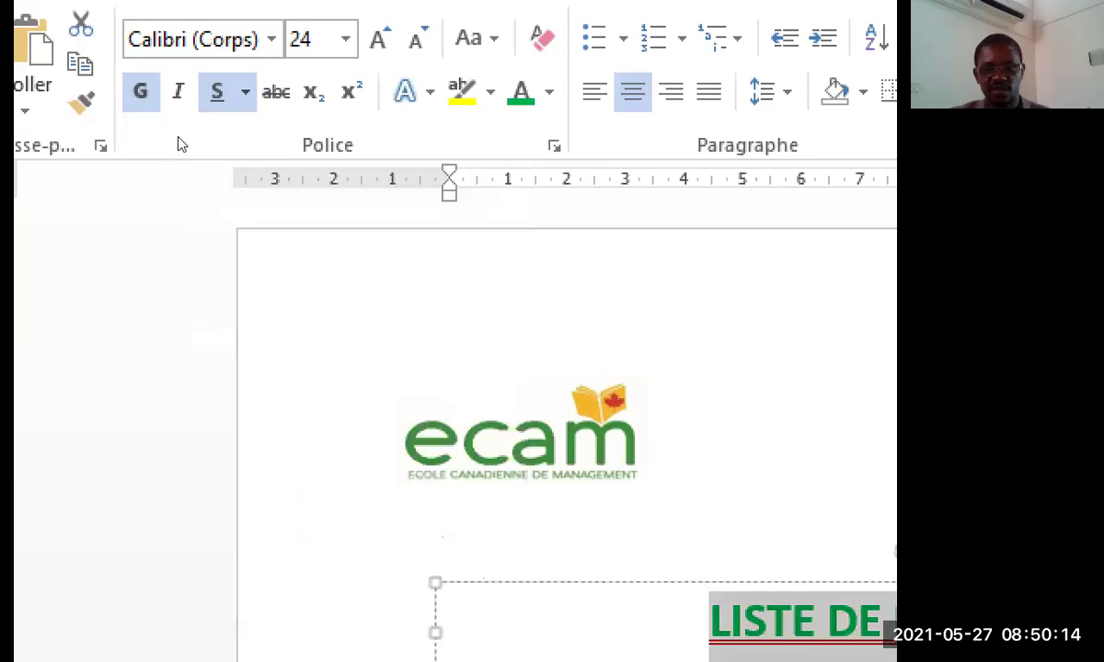
# - Set the colour of the title's double underline to dark blue
pyautogui.click(245, 92)
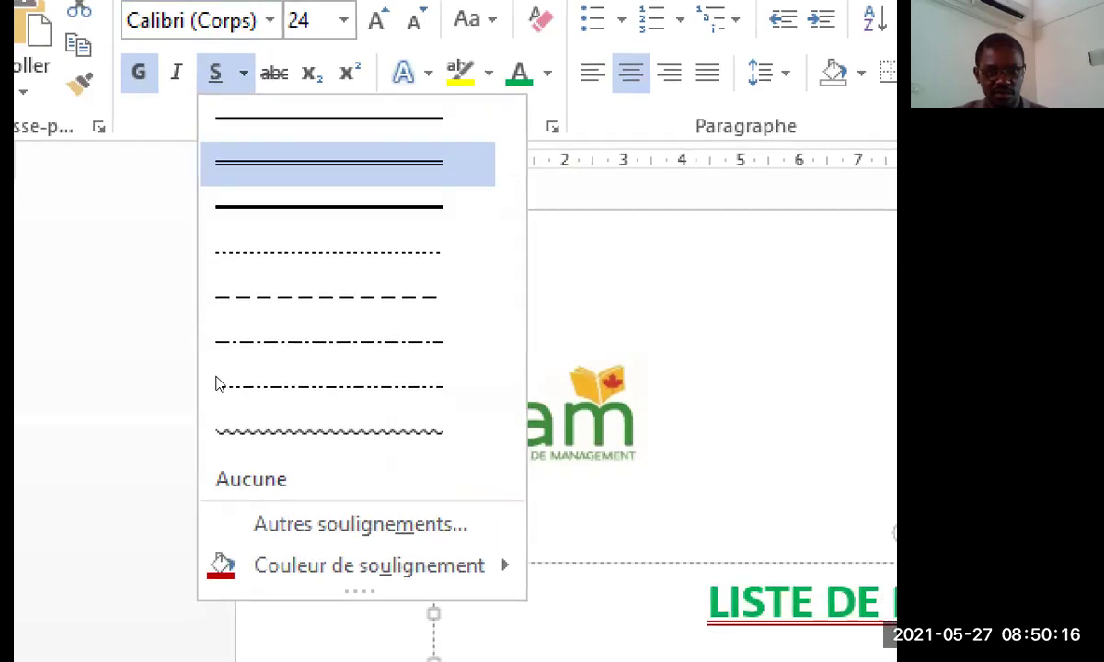
pyautogui.press('Up')
pyautogui.press('Right')
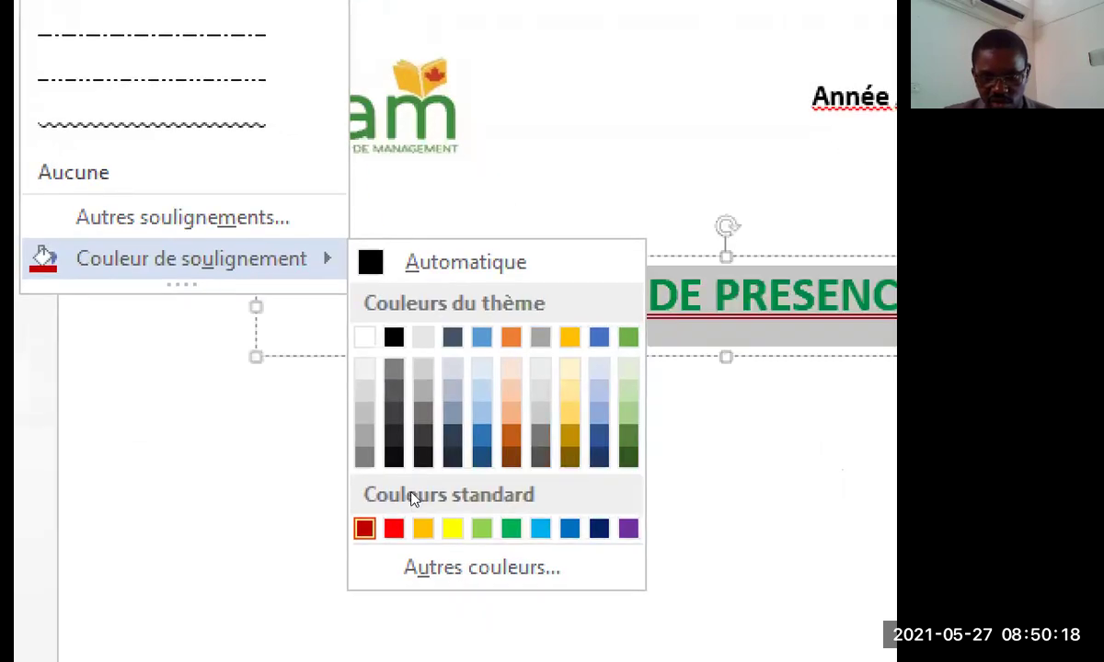
pyautogui.press('Escape')
pyautogui.press('Escape')
pyautogui.click(439, 409)
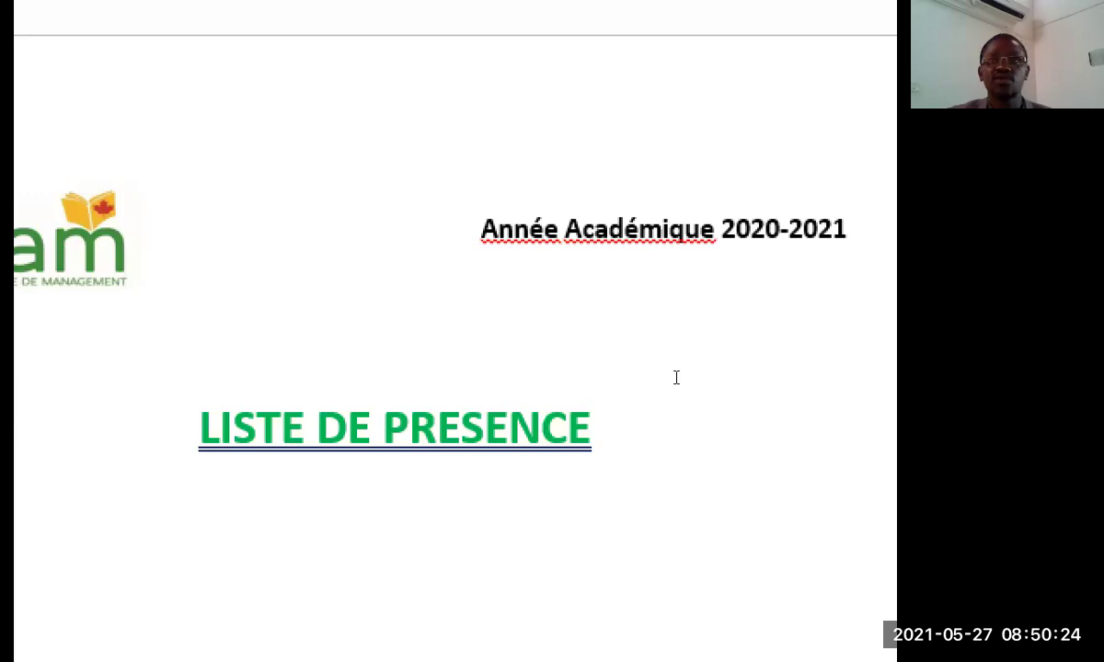
# - Bring the screen back to normal magnification with the Loupe tool
pyautogui.click(462, 426)
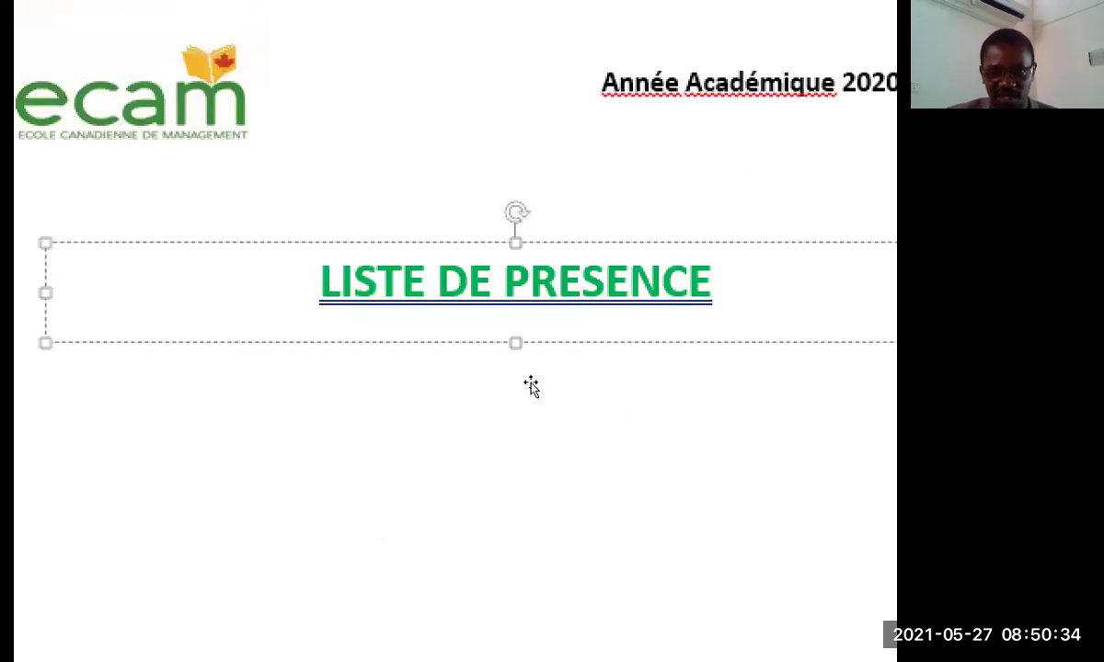
pyautogui.press('Escape')
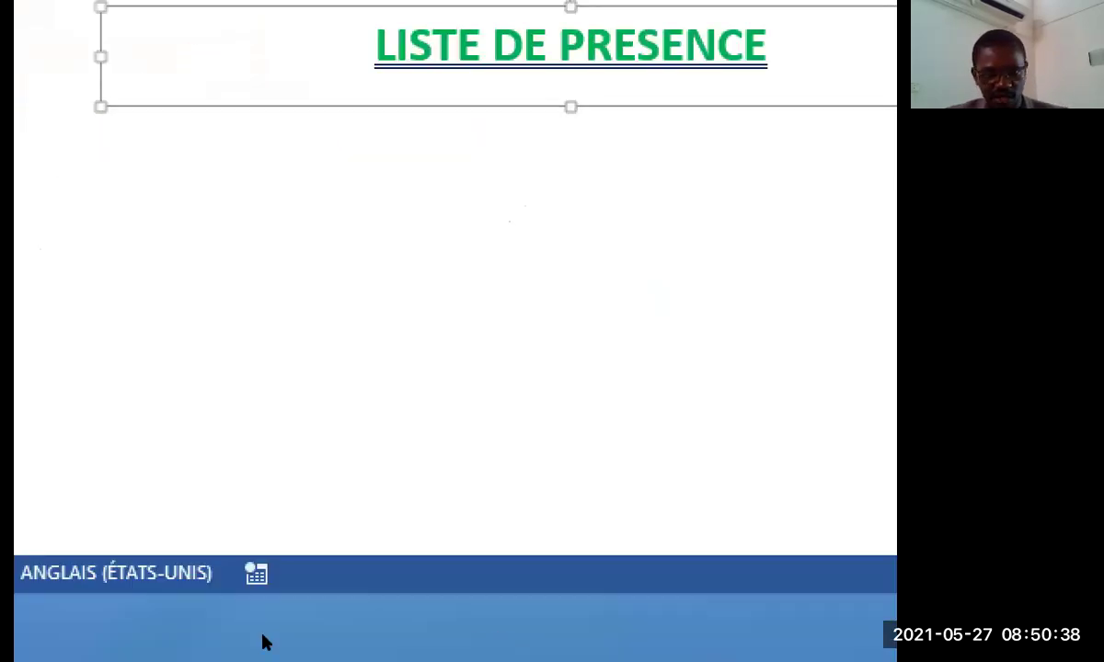
pyautogui.click(196, 615)
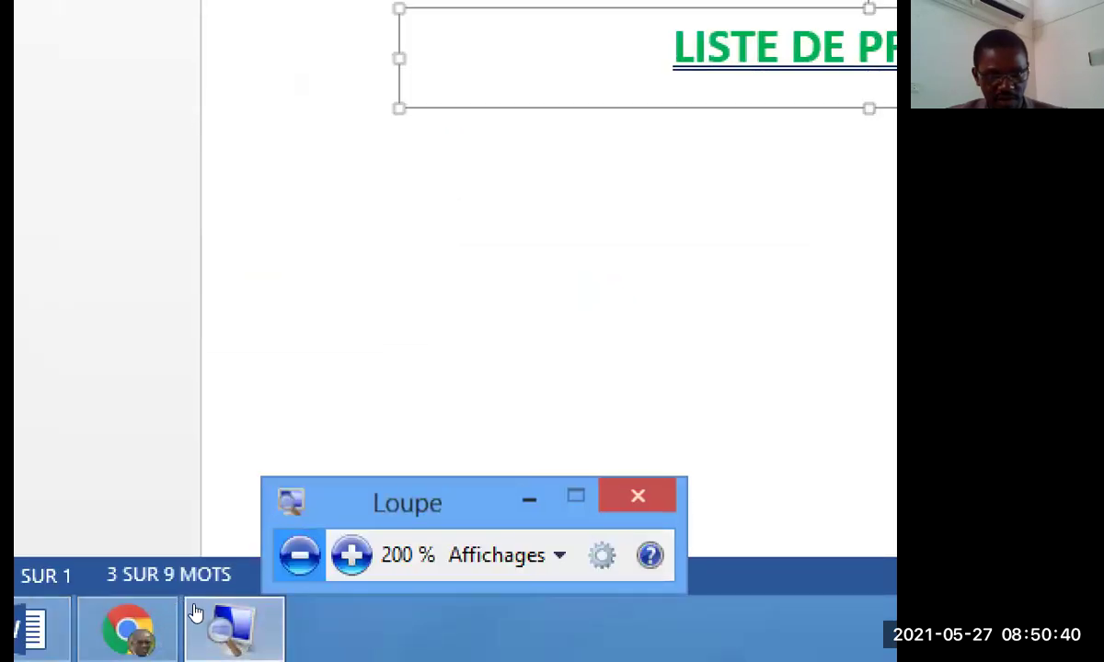
pyautogui.click(299, 555)
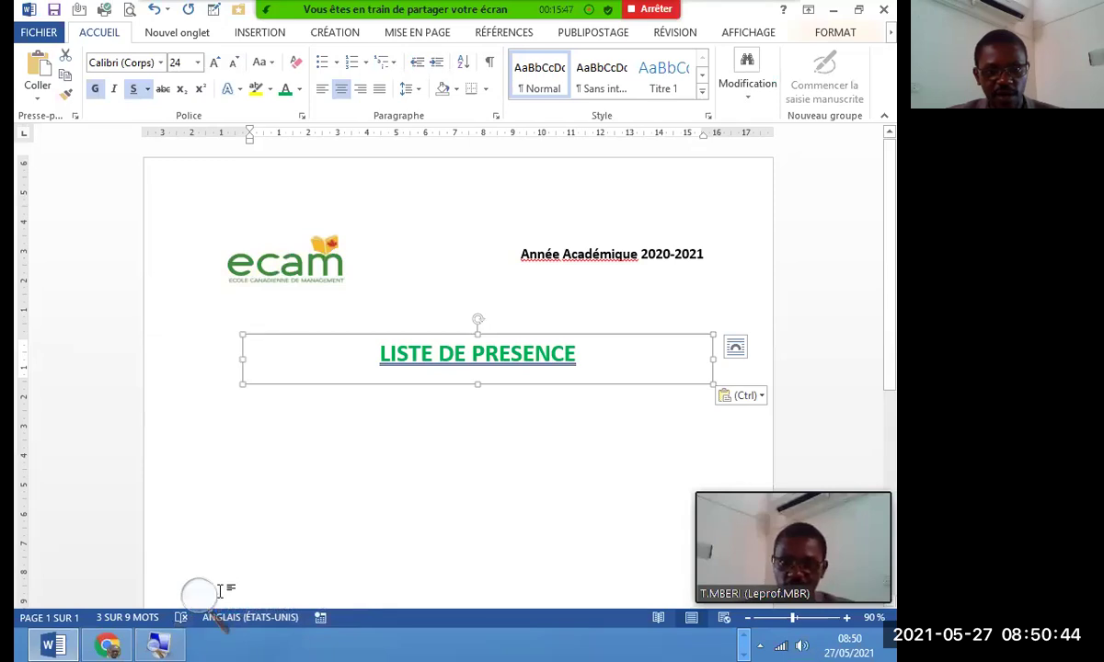
pyautogui.click(204, 594)
pyautogui.click(305, 582)
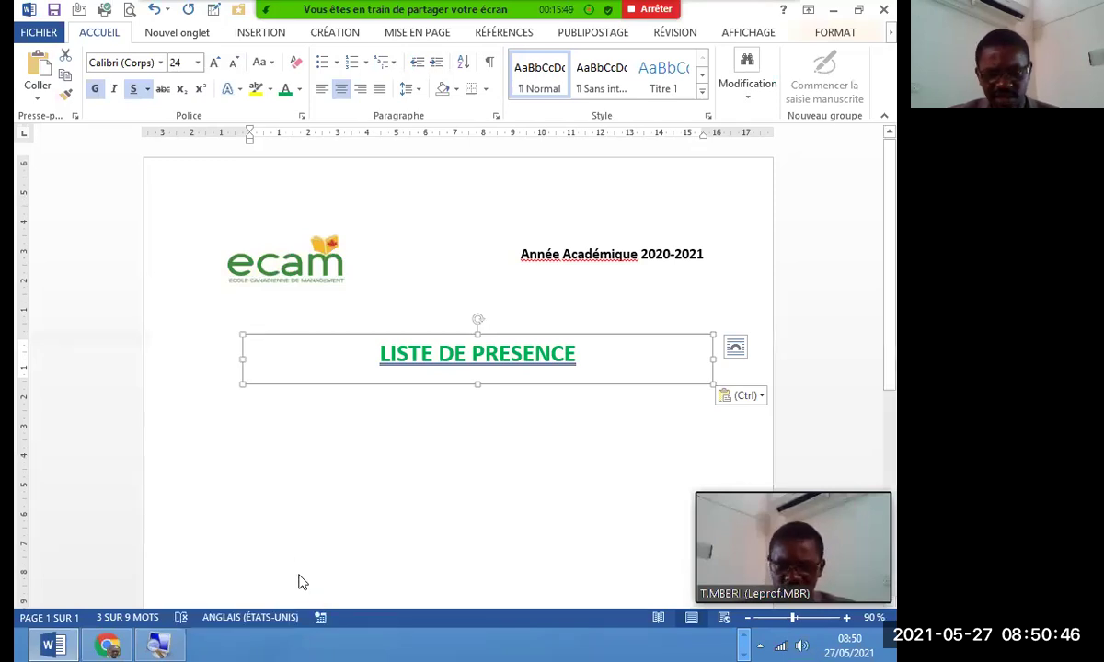
# - Duplicate the "Année Académique 2020-2021" text box and place the copy below the title, near the page's left margin
pyautogui.click(526, 268)
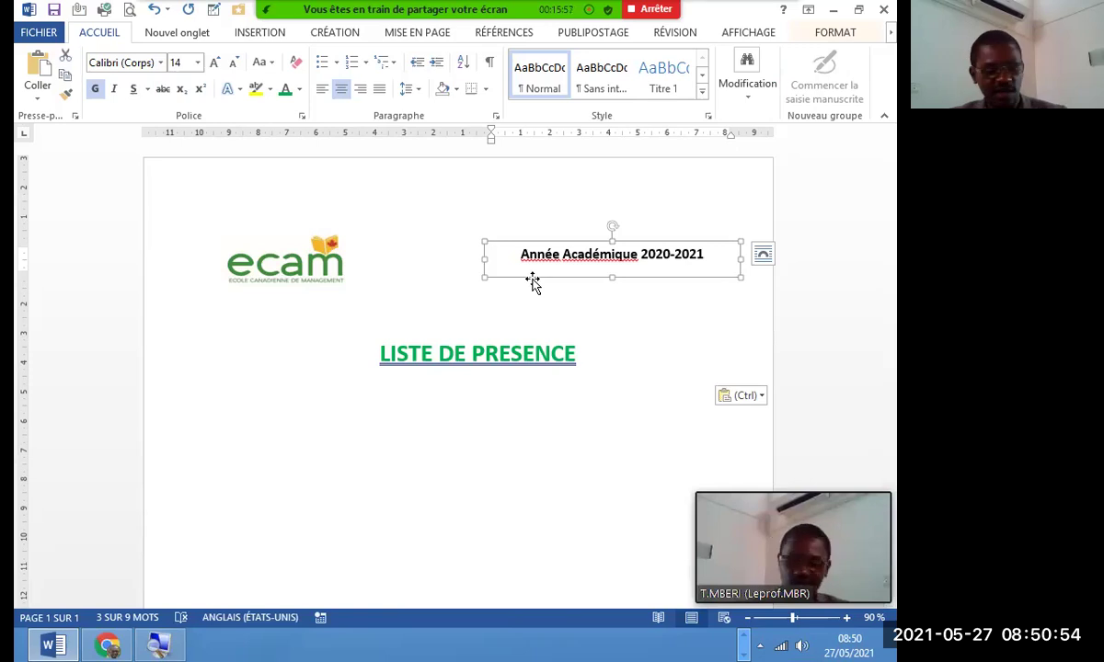
pyautogui.hotkey('ctrl', 'v')
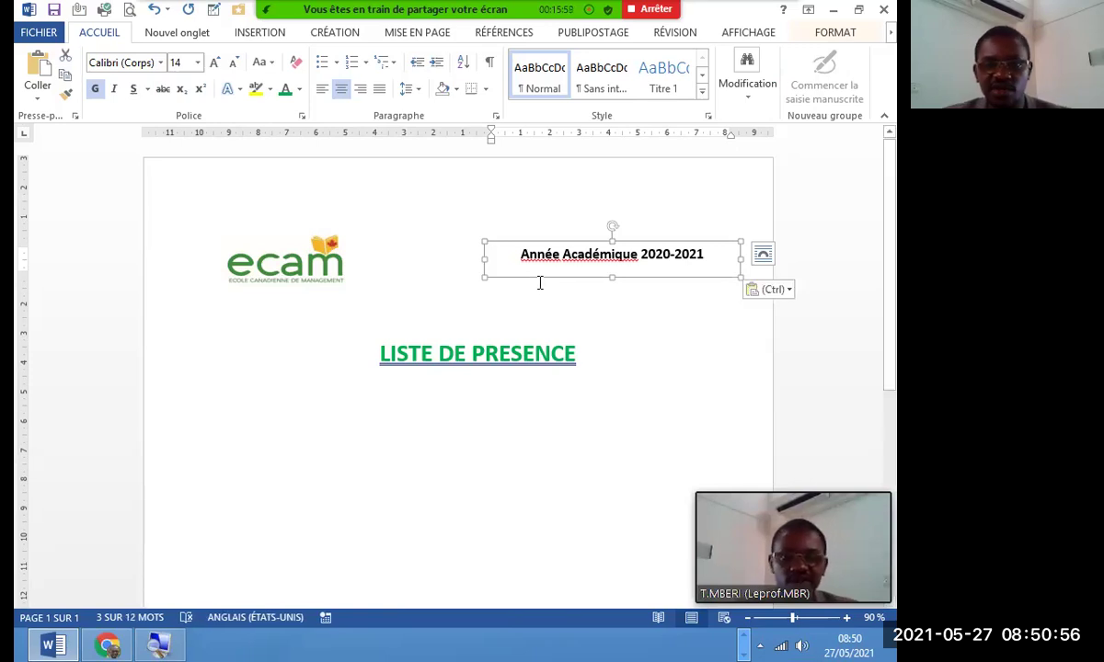
pyautogui.click(397, 547)
pyautogui.hotkey('ctrl', 'v')
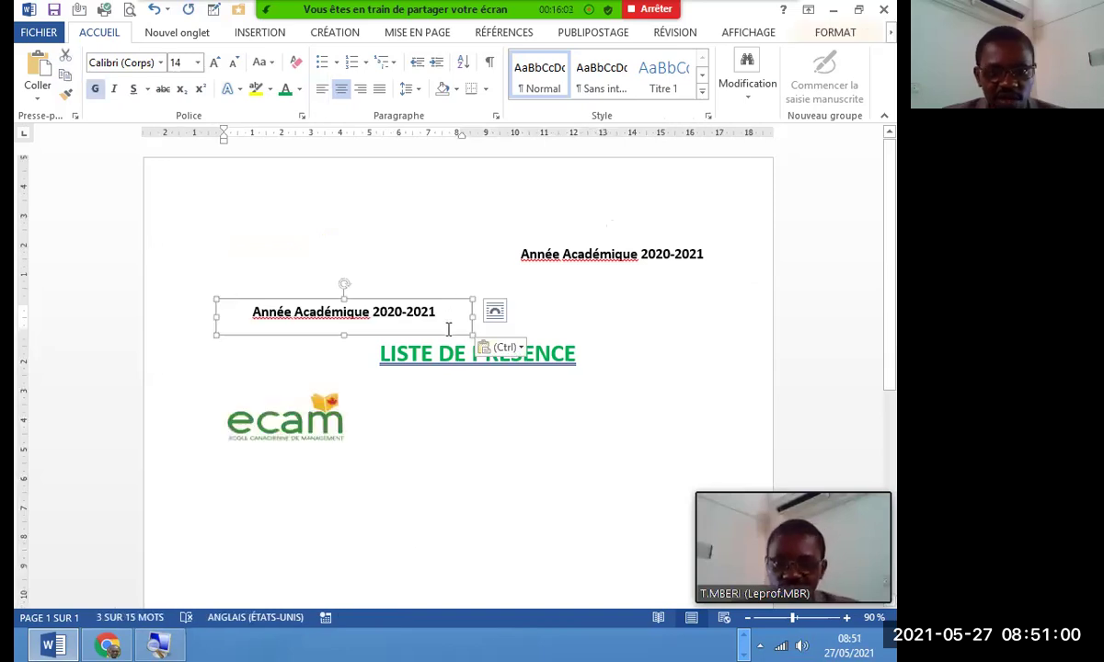
pyautogui.moveTo(447, 342); pyautogui.dragTo(420, 455)
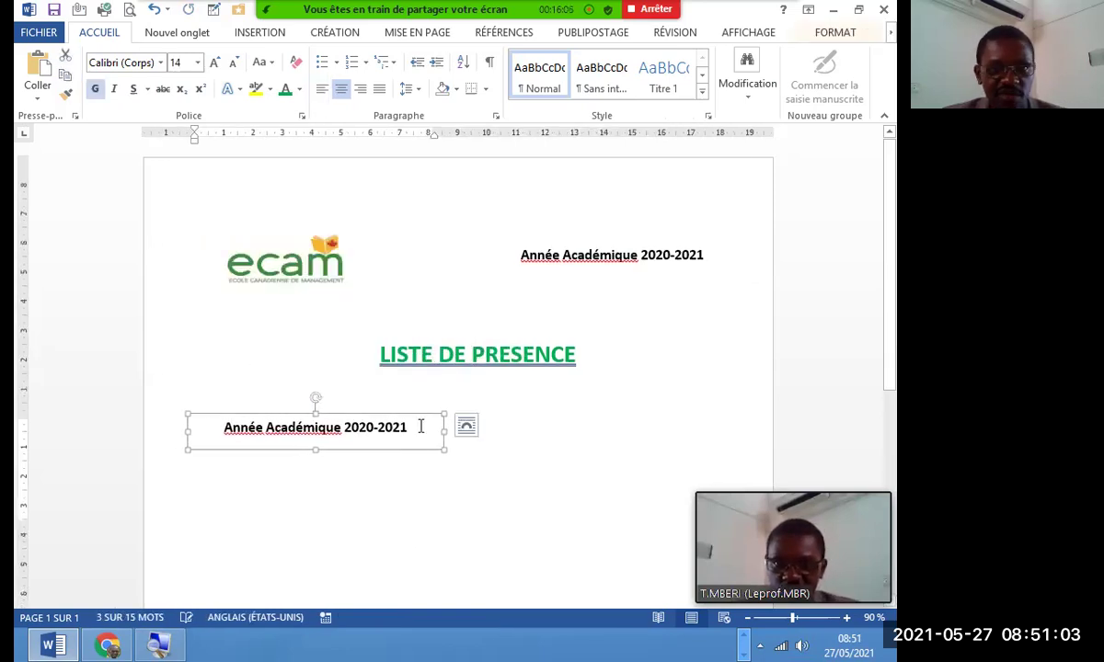
# - Left-align the copied text box's content without bold and replace its text with the lines NOM and PRENOM
pyautogui.click(321, 89)
pyautogui.click(95, 88)
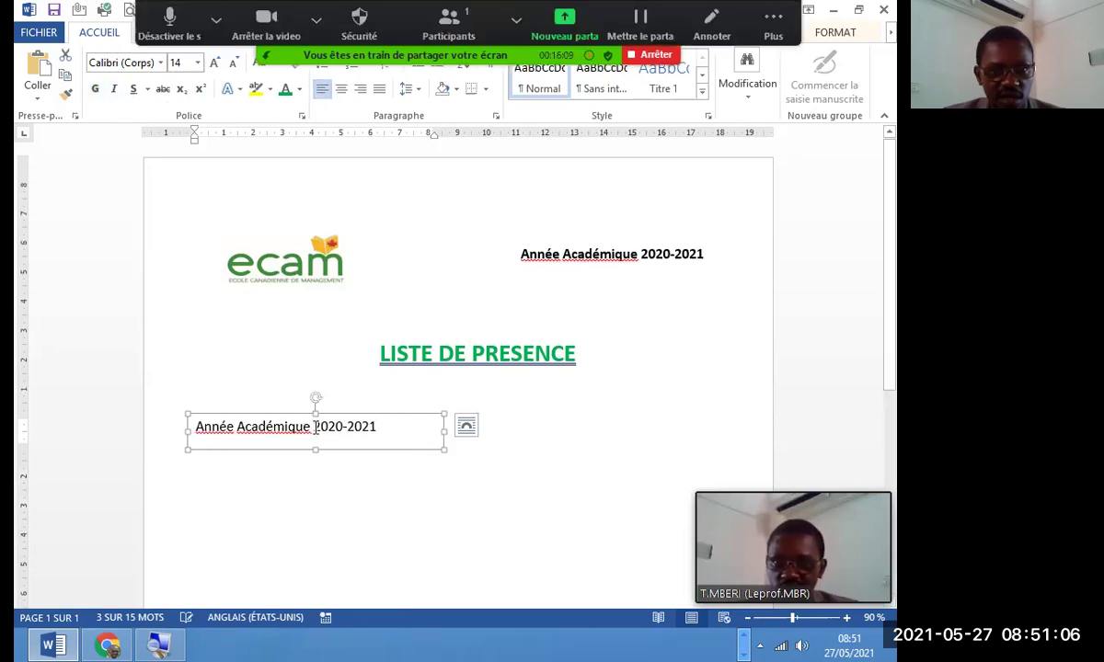
pyautogui.moveTo(377, 429); pyautogui.dragTo(173, 438)
pyautogui.write('NOM')
pyautogui.press('Return')
pyautogui.write('PRENOM')
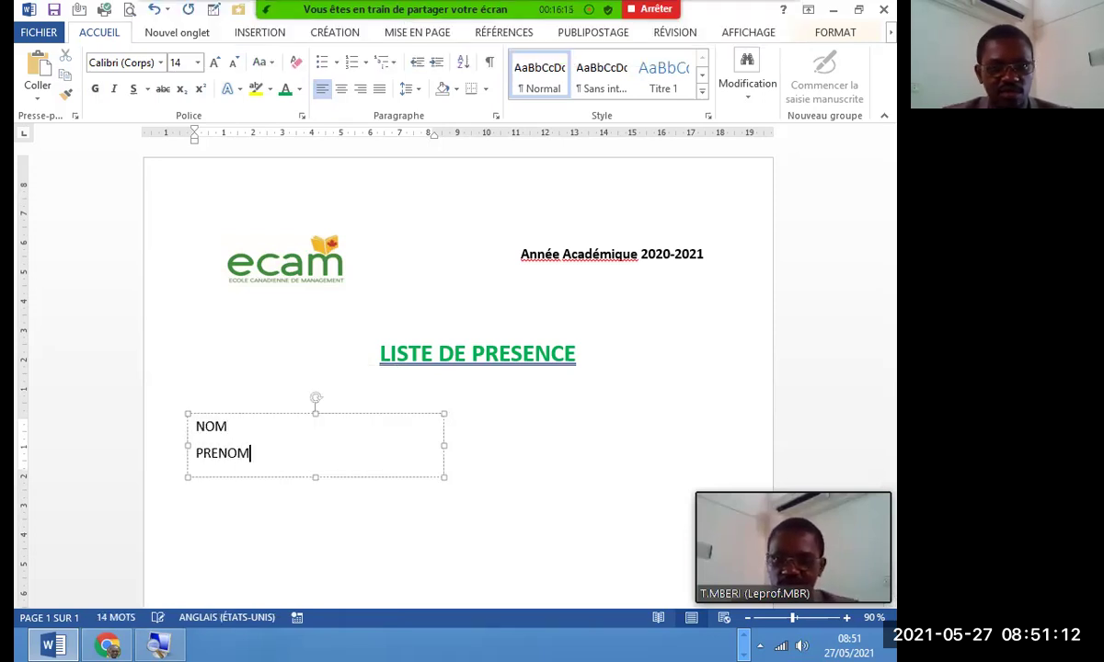
# - Add the lines MATIERE and DATE below PRENOM, with a colon and a dotted fill-in line after DATE
pyautogui.click(217, 304)
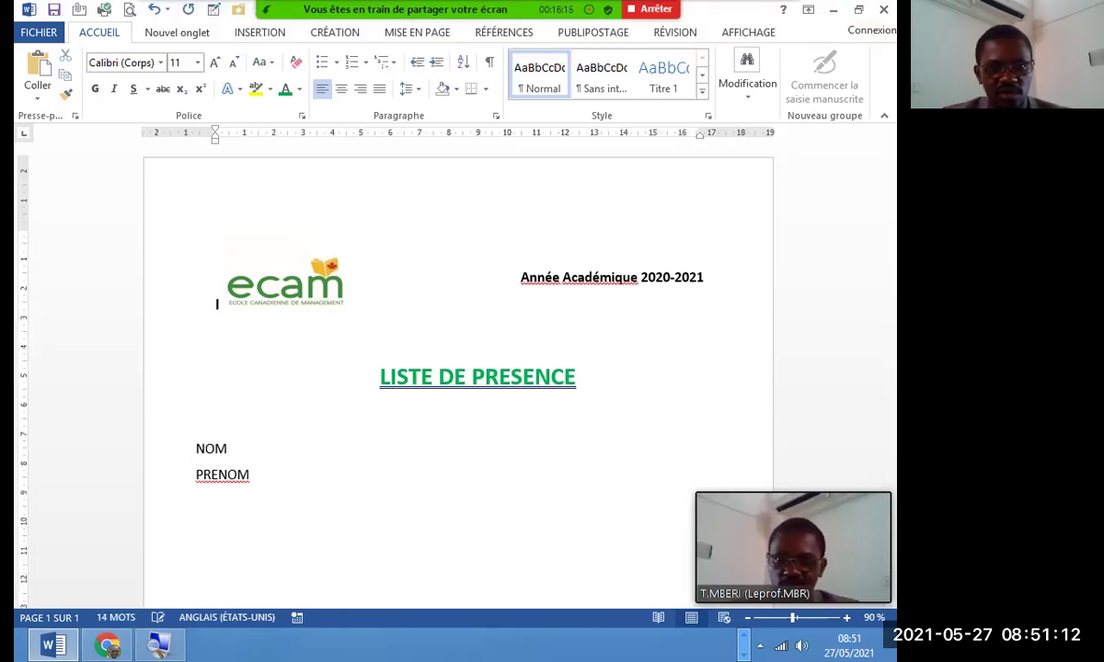
pyautogui.click(263, 480)
pyautogui.press('Return')
pyautogui.write('MA')
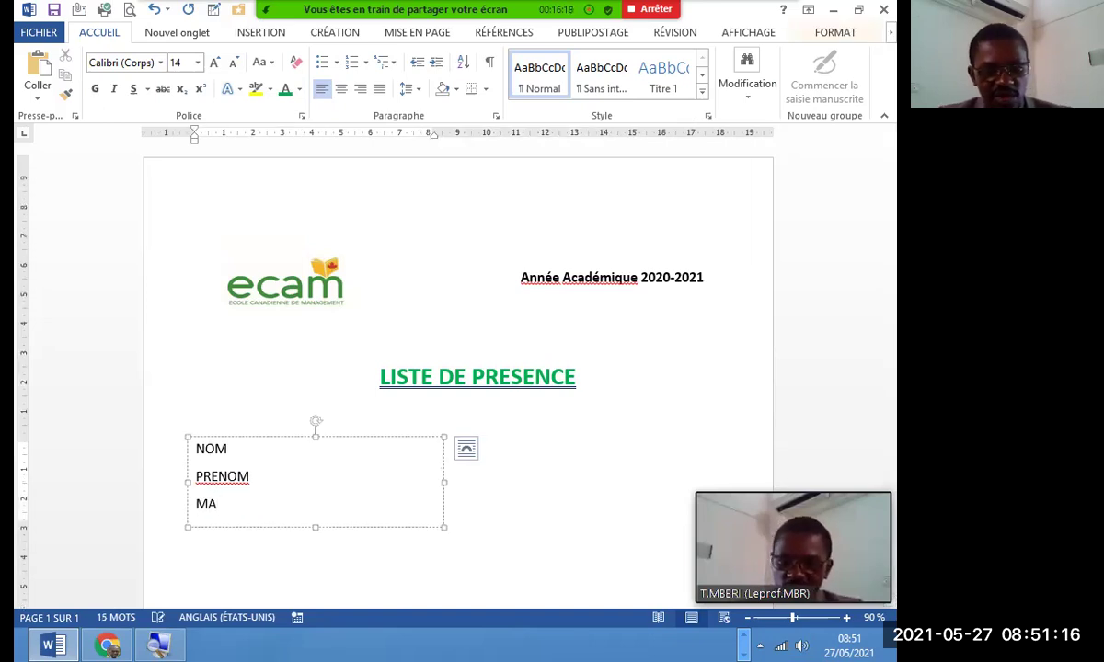
pyautogui.write('TIERE')
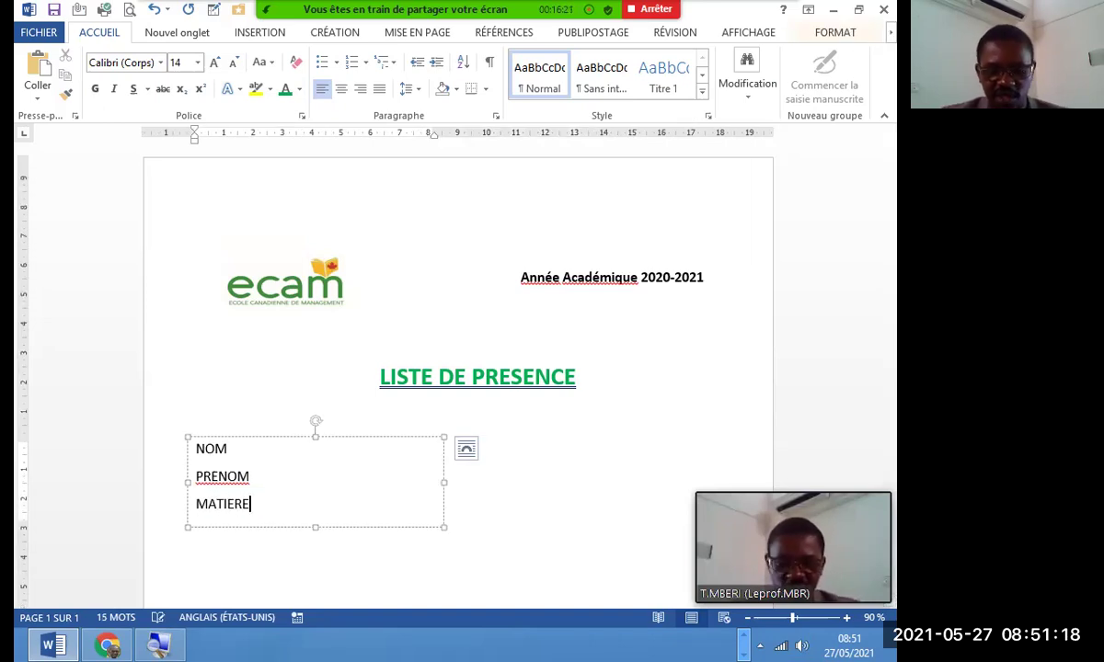
pyautogui.press('Return')
pyautogui.write('DA')
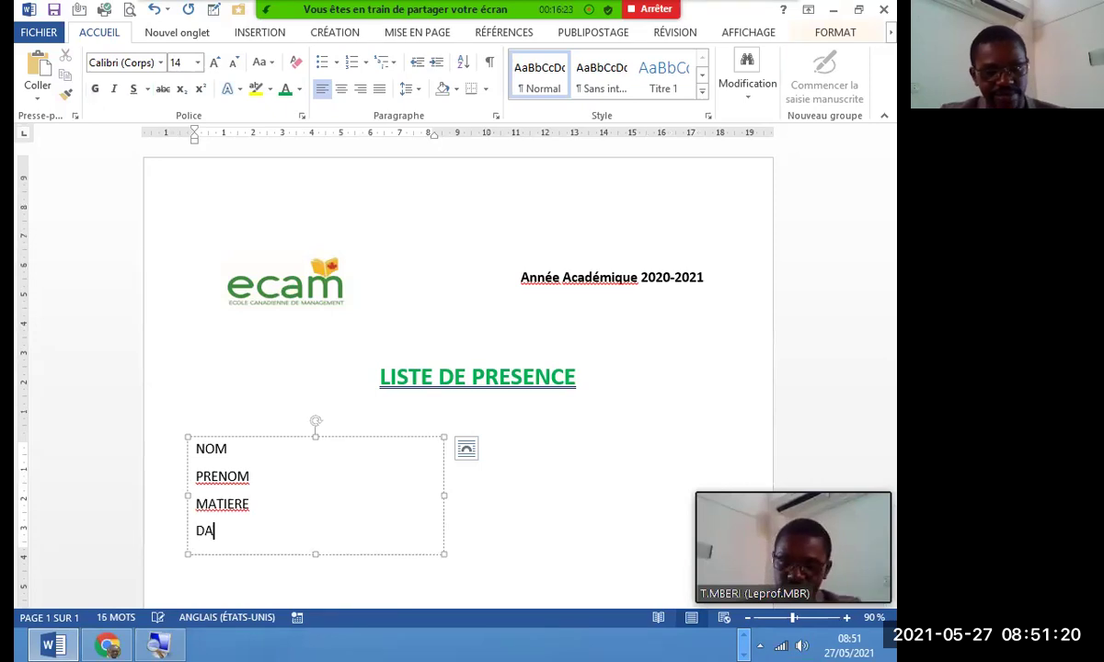
pyautogui.write('TE : ')
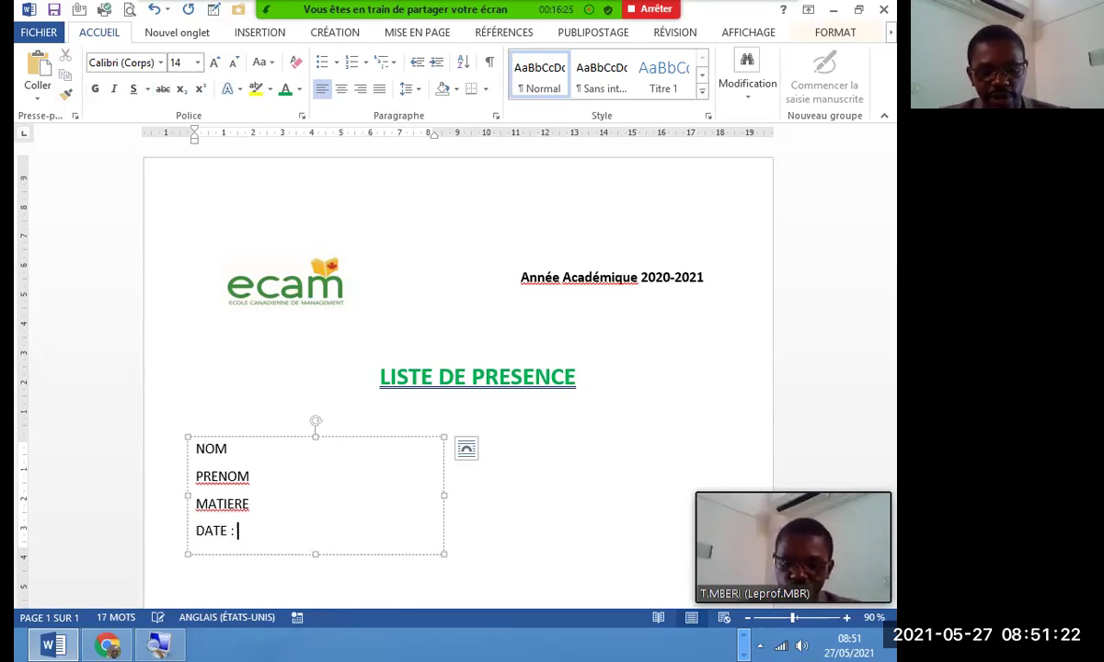
pyautogui.write('...............................')
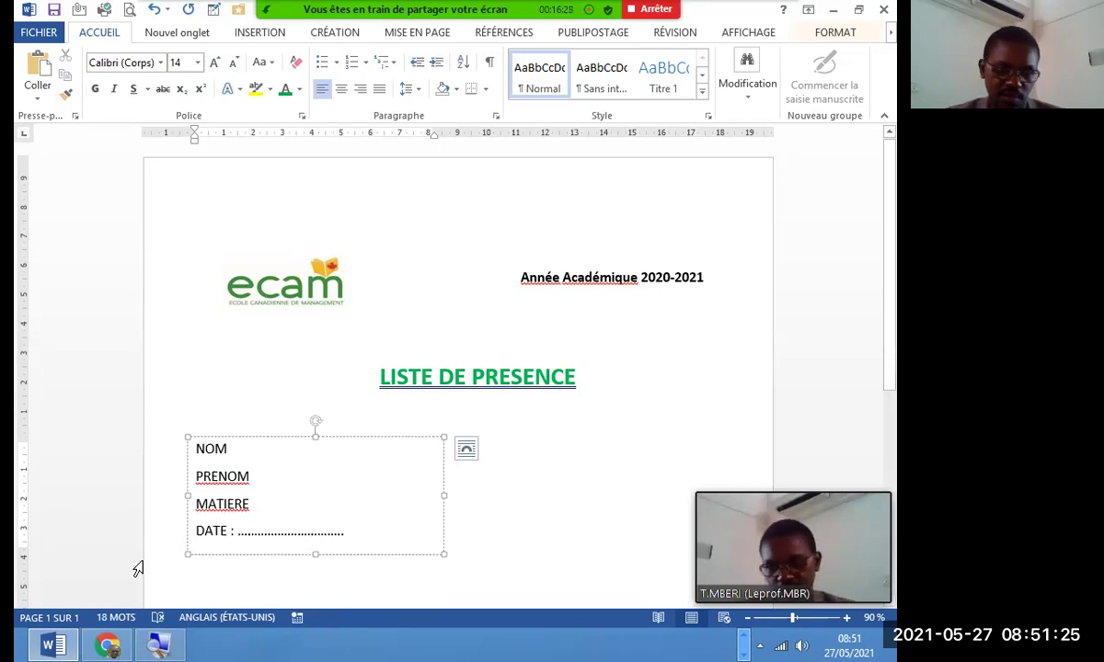
# - Add a colon and a dotted fill-in line after MATIERE, and widen the text box by its right edge
pyautogui.click(268, 493)
pyautogui.click(275, 502)
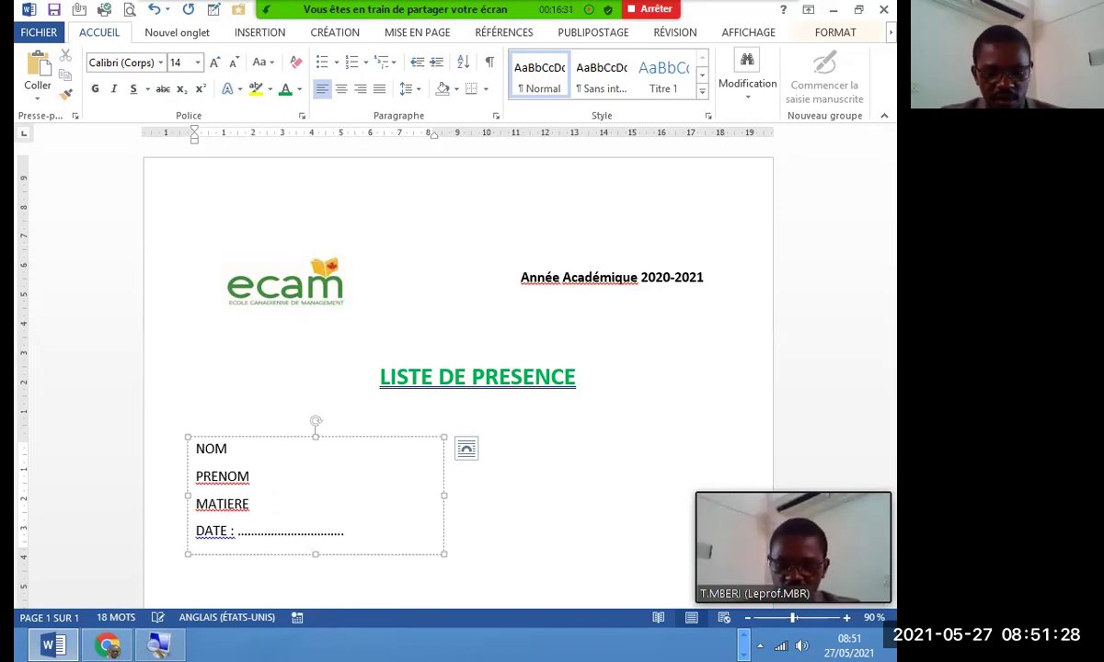
pyautogui.write(': .................................')
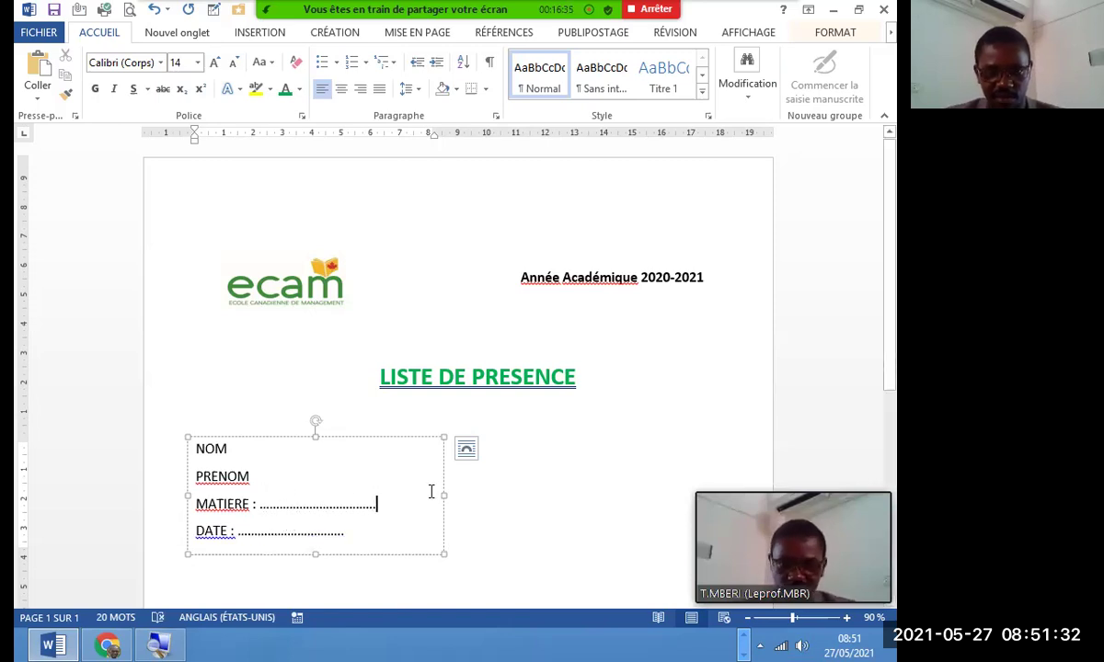
pyautogui.moveTo(446, 495); pyautogui.dragTo(690, 494)
# - Place the insertion point on the blank area below the DATE line and open the Insert Table dialog, with the screen magnified to 200%
pyautogui.moveTo(885, 348); pyautogui.dragTo(894, 419)
pyautogui.click(552, 473)
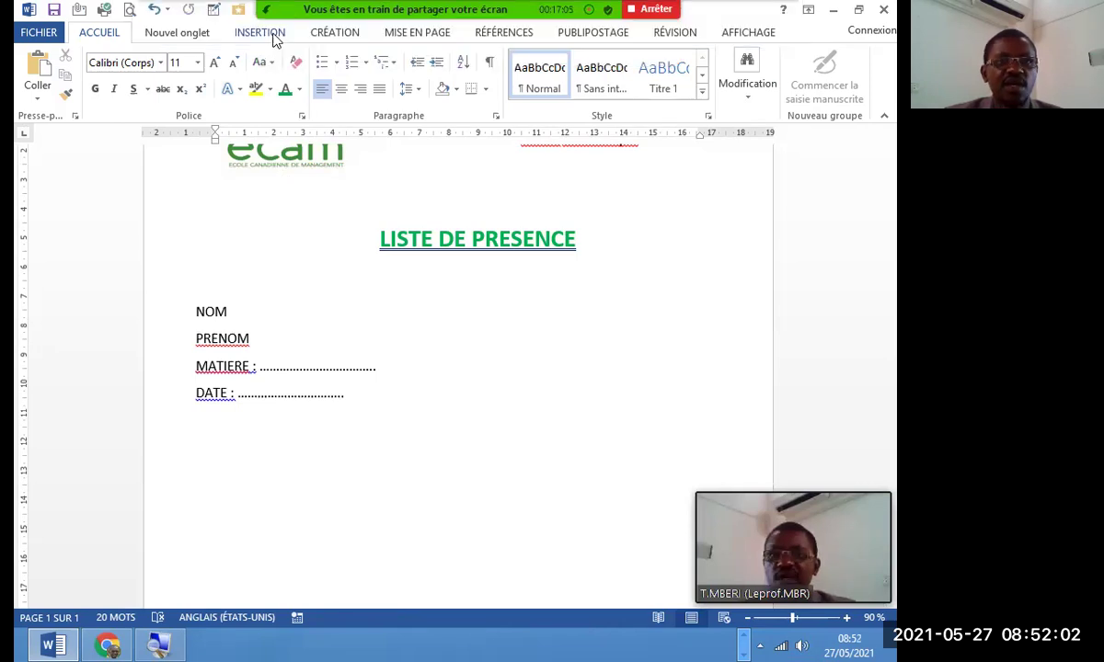
pyautogui.click(261, 35)
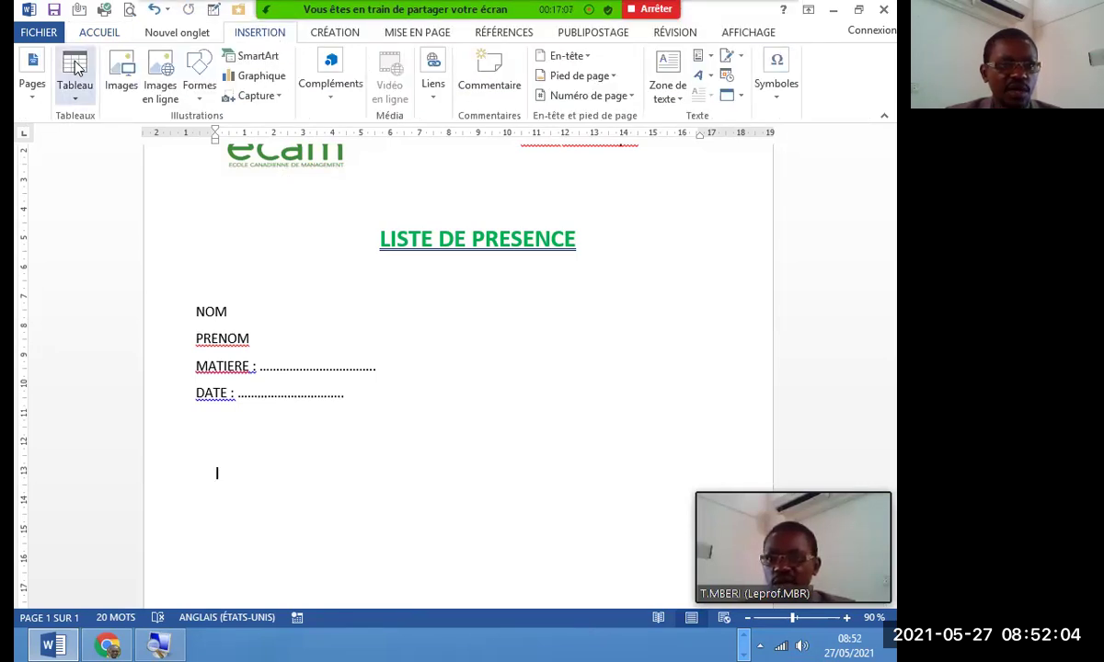
pyautogui.click(175, 641)
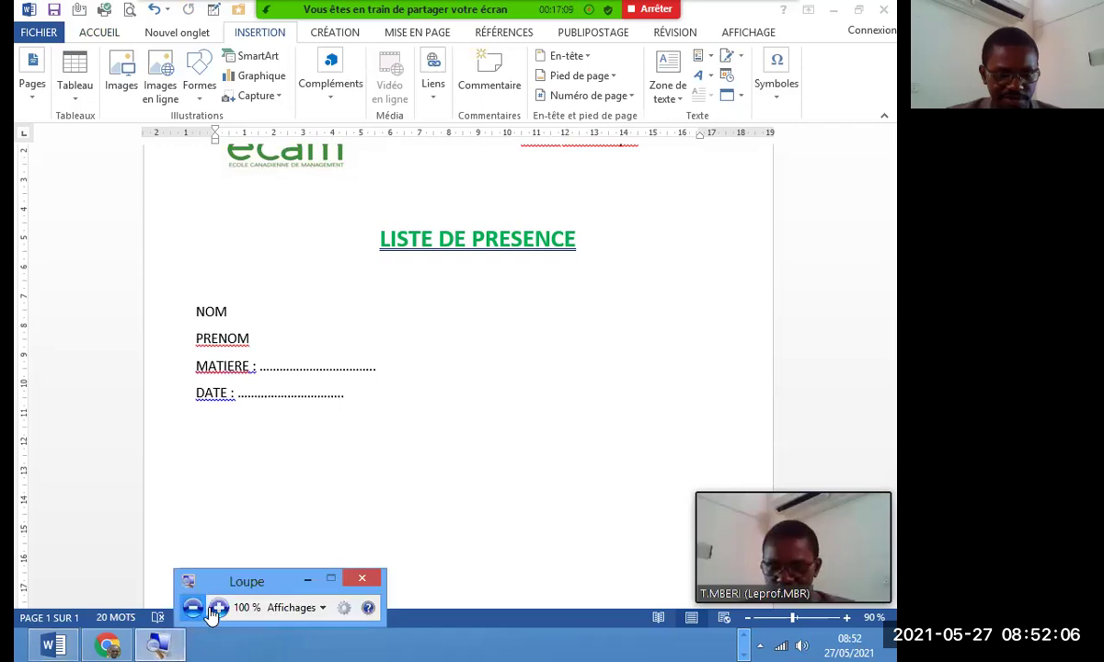
pyautogui.click(218, 606)
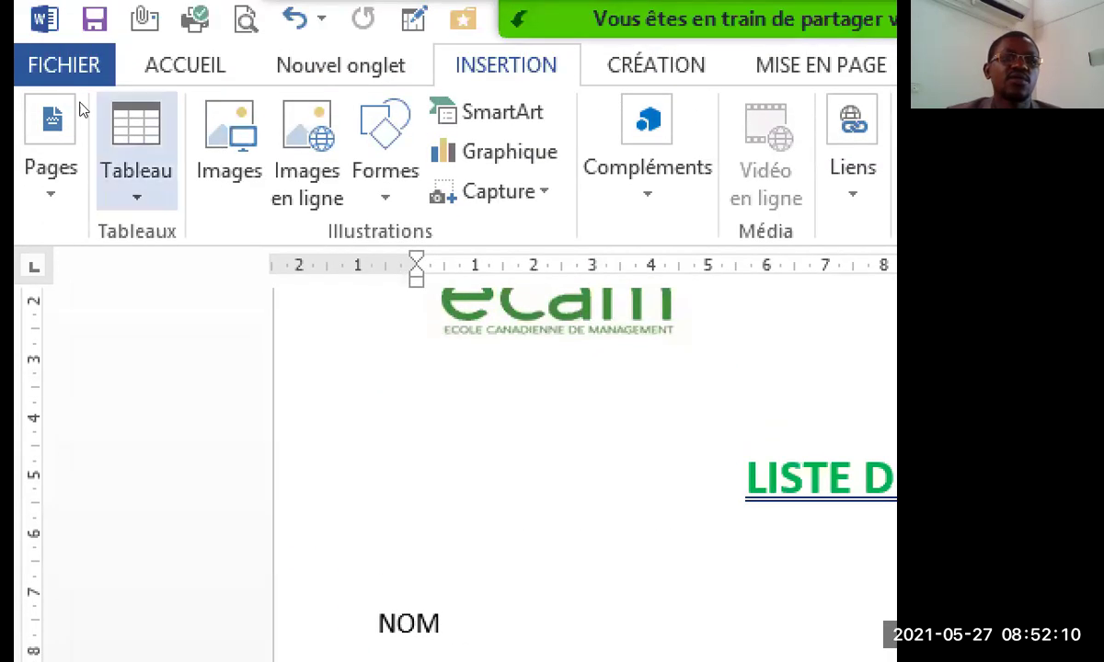
pyautogui.click(137, 138)
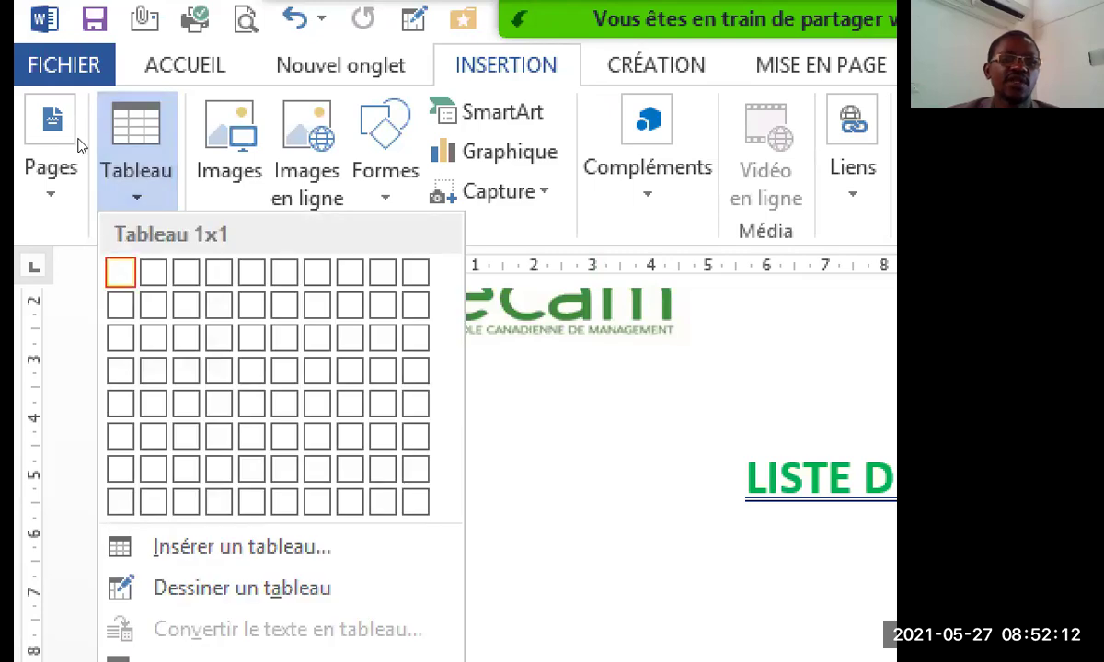
pyautogui.press('Left')
pyautogui.press('Left')
pyautogui.press('Right')
pyautogui.press('Right')
pyautogui.press('Down')
pyautogui.press('Down')
pyautogui.press('Down')
pyautogui.press('Down')
pyautogui.press('Down')
pyautogui.press('Down')
pyautogui.press('Down')
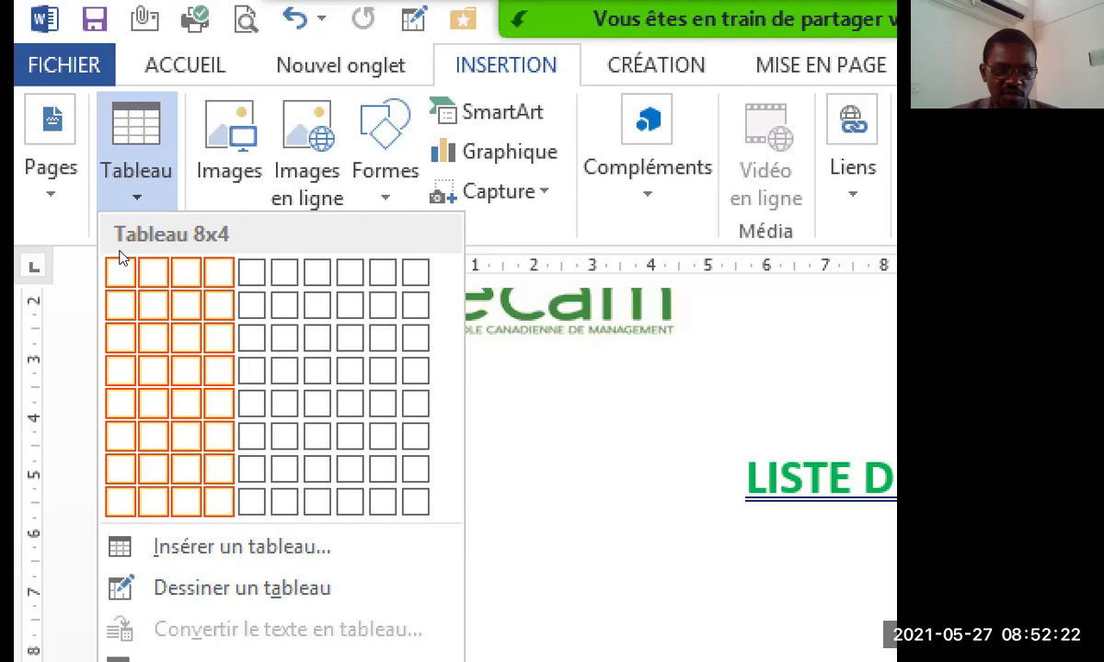
pyautogui.press('Up')
pyautogui.press('Down')
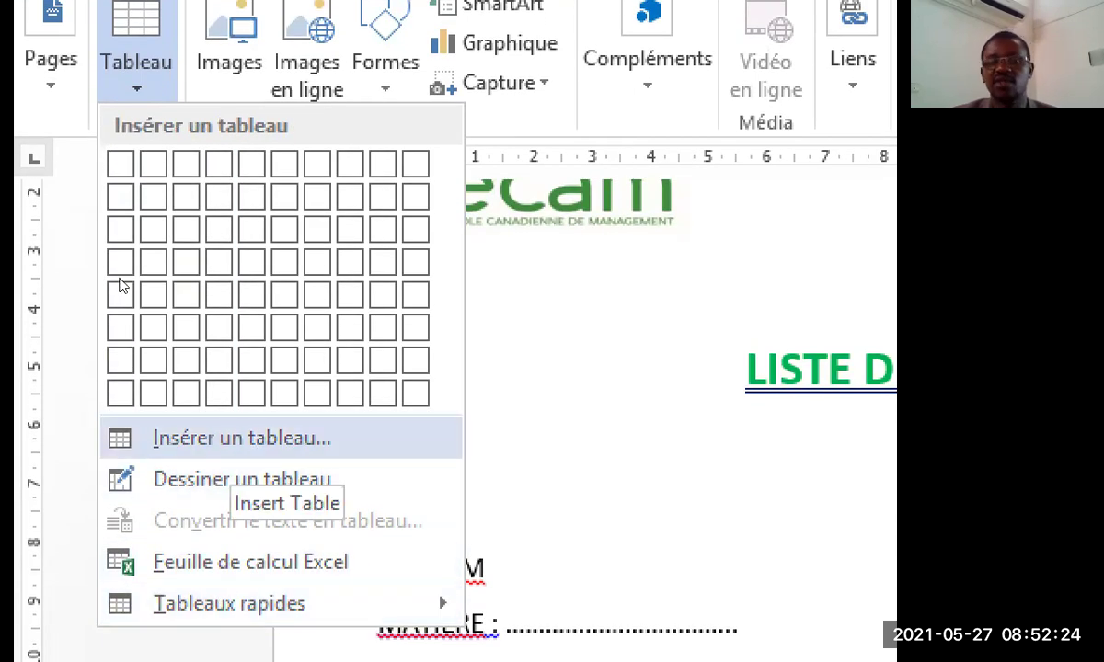
pyautogui.press('Return')
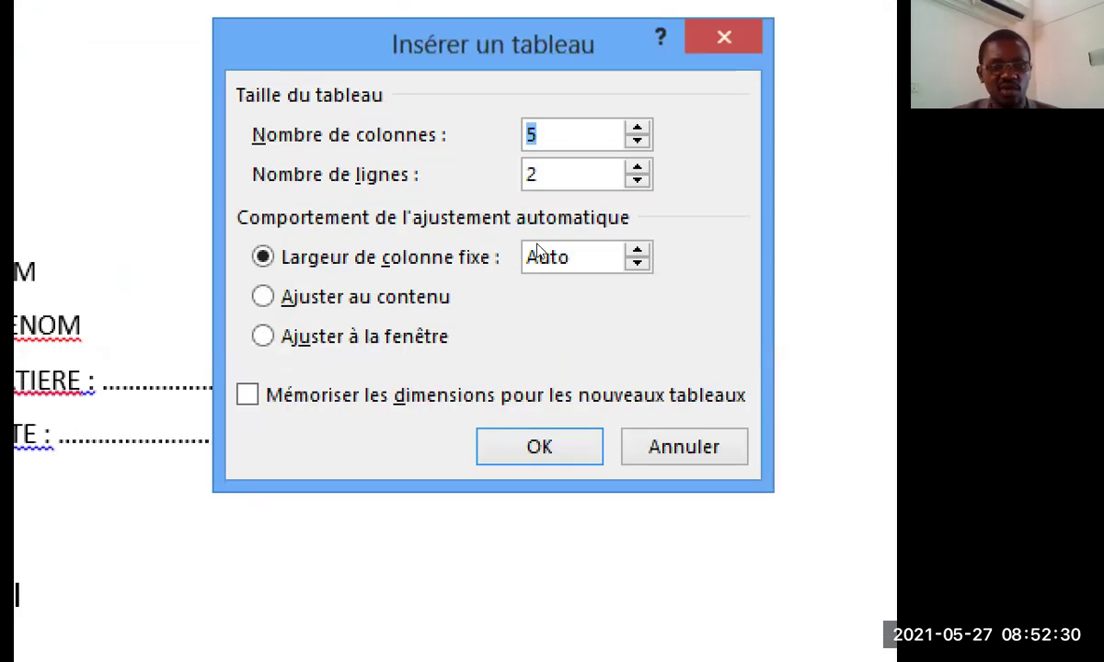
# - Insert a table with 4 columns and 20 rows, using a fixed column width of Auto
pyautogui.write('4')
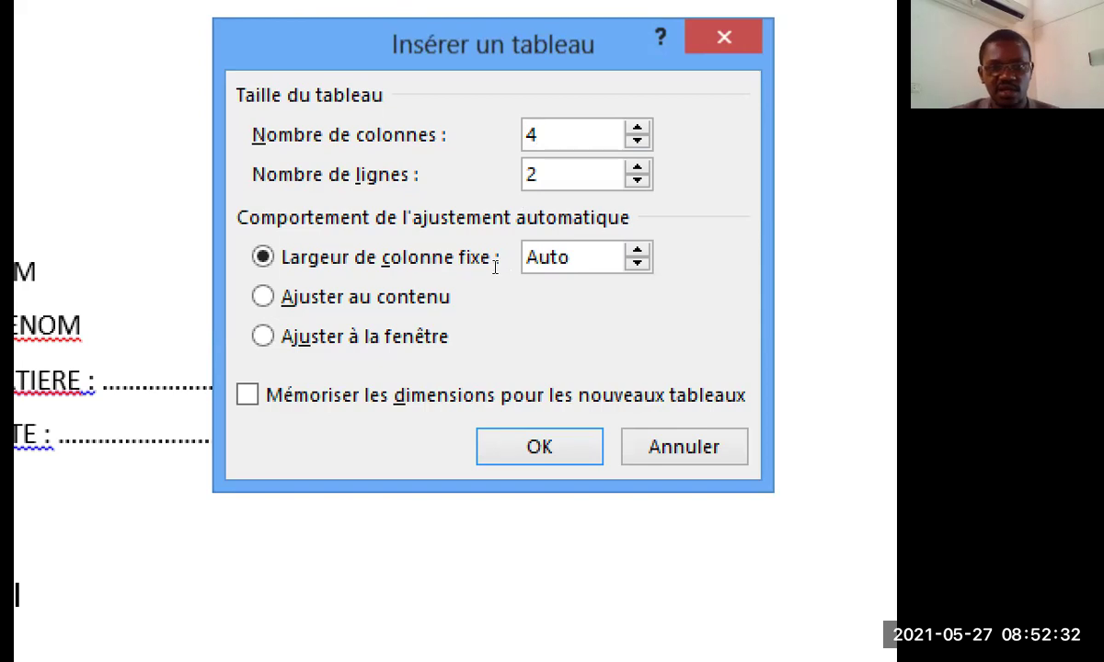
pyautogui.press('BackSpace')
pyautogui.write('20')
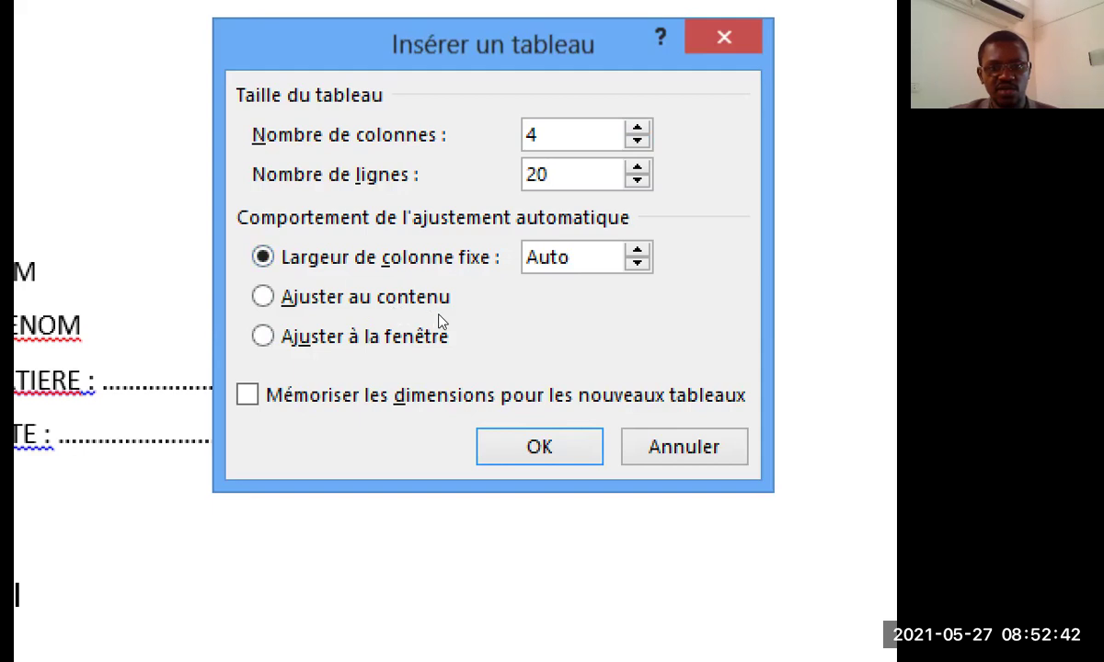
pyautogui.press('Tab')
pyautogui.press('Tab')
pyautogui.press('Up')
pyautogui.press('Down')
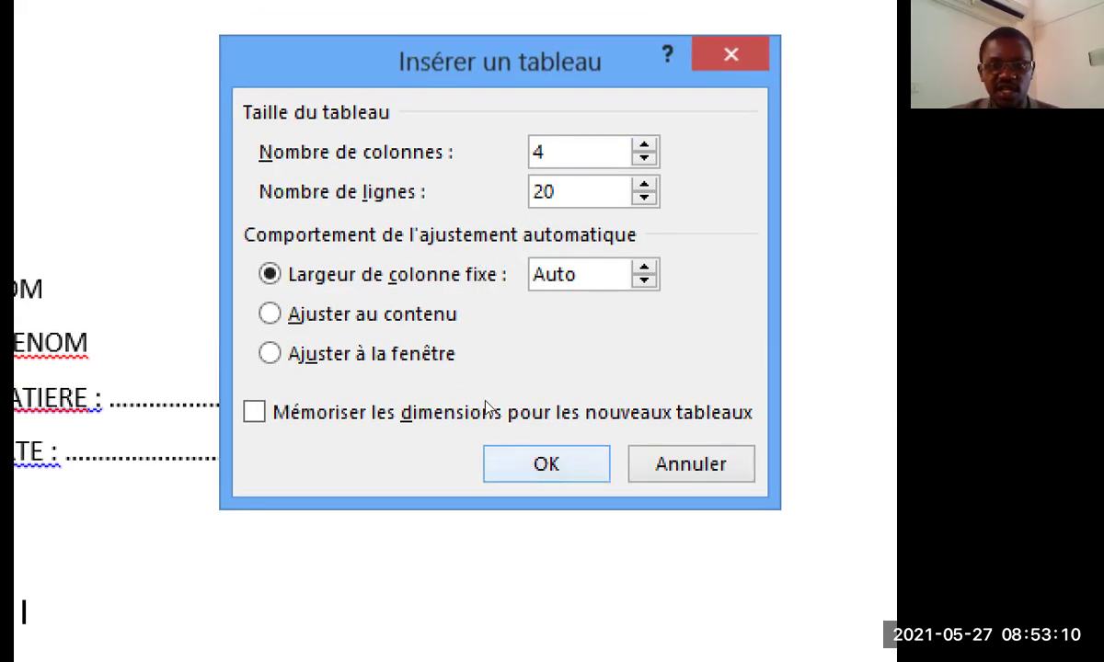
pyautogui.press('Return')
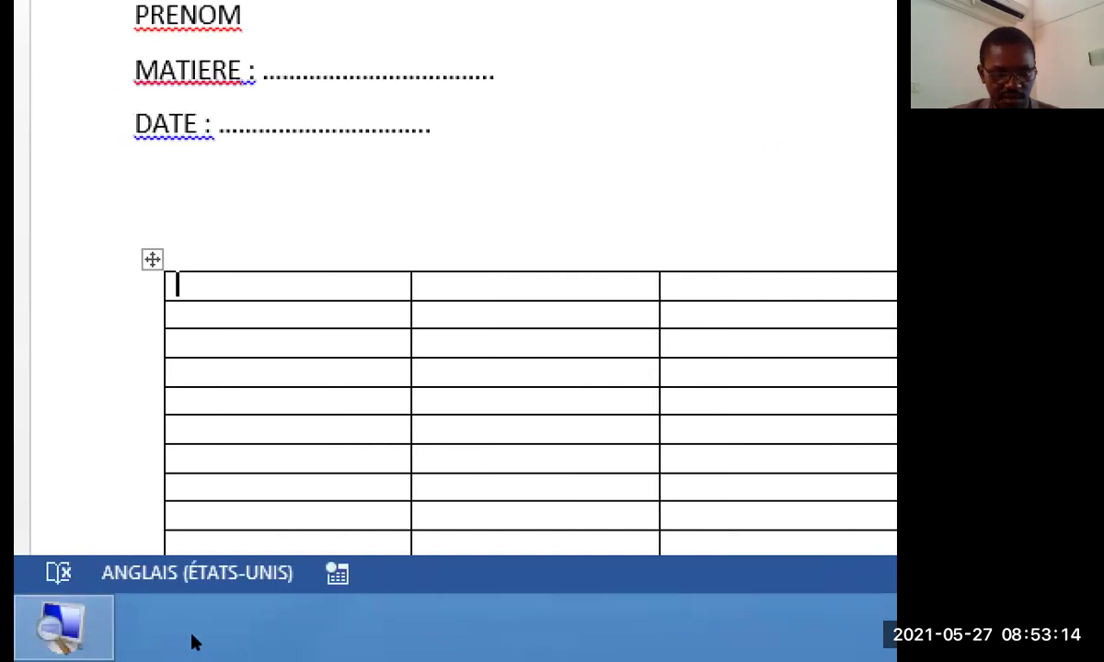
pyautogui.click(161, 637)
pyautogui.press('super+minus')
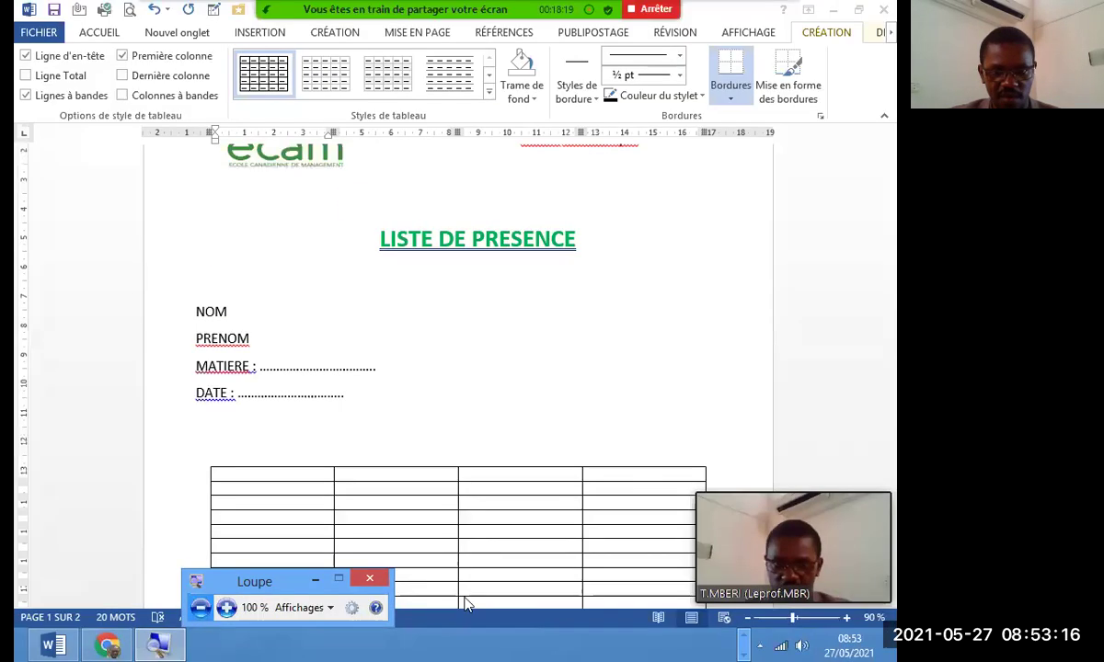
# - Increase the height of the table's first row to about 1.66 cm and enter N° in its first cell
pyautogui.click(320, 479)
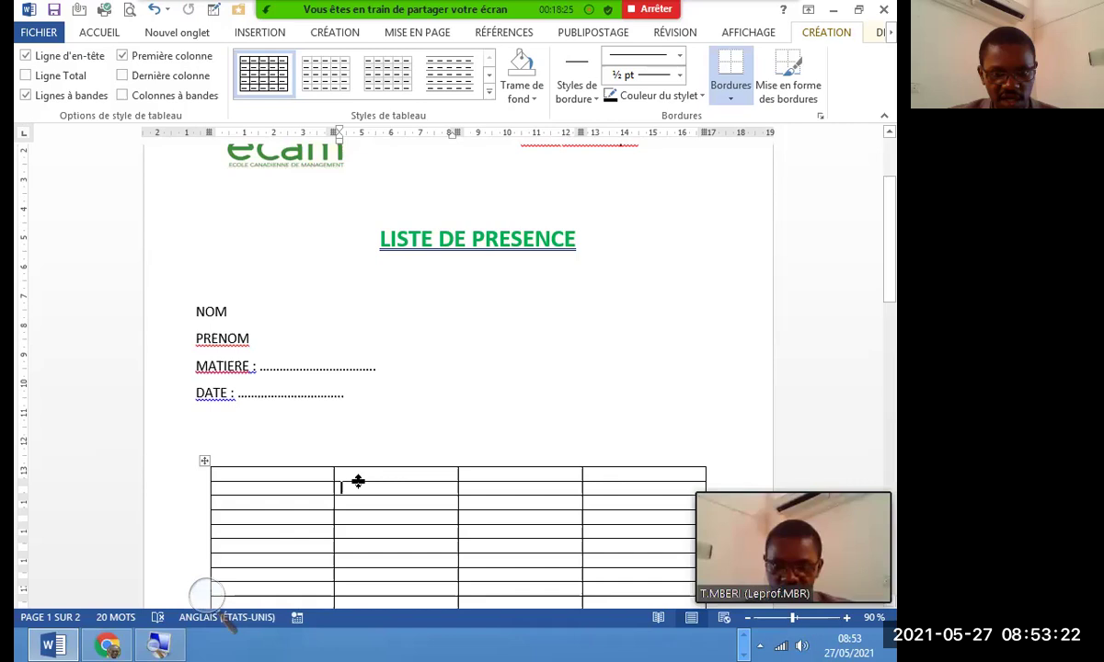
pyautogui.moveTo(357, 480); pyautogui.dragTo(352, 512)
pyautogui.click(300, 499)
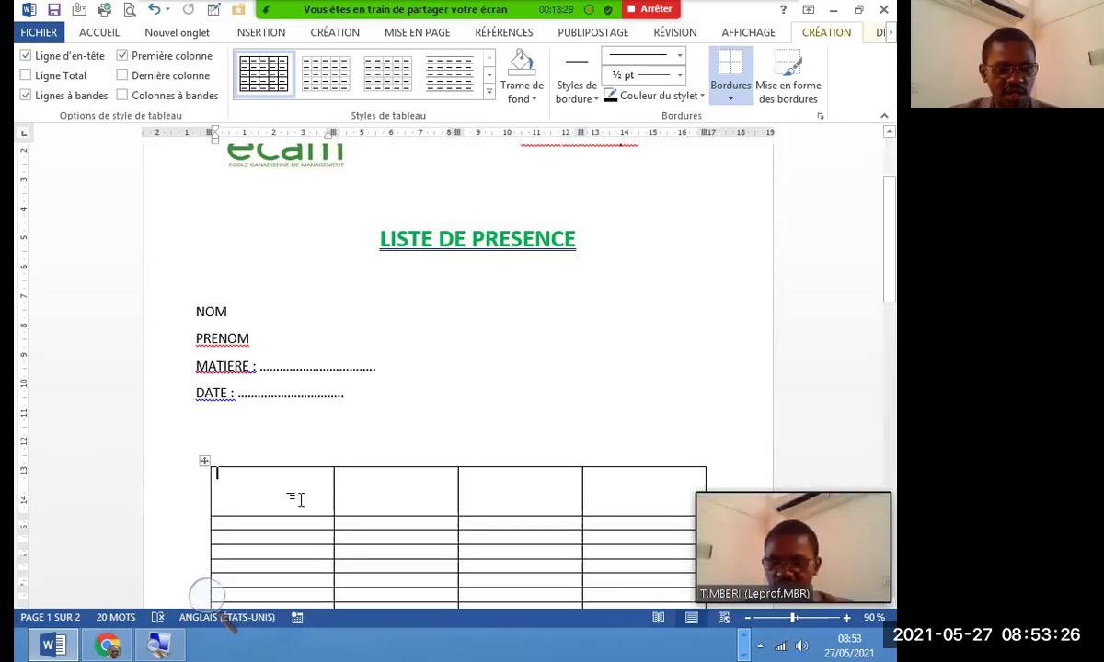
pyautogui.write('N°')
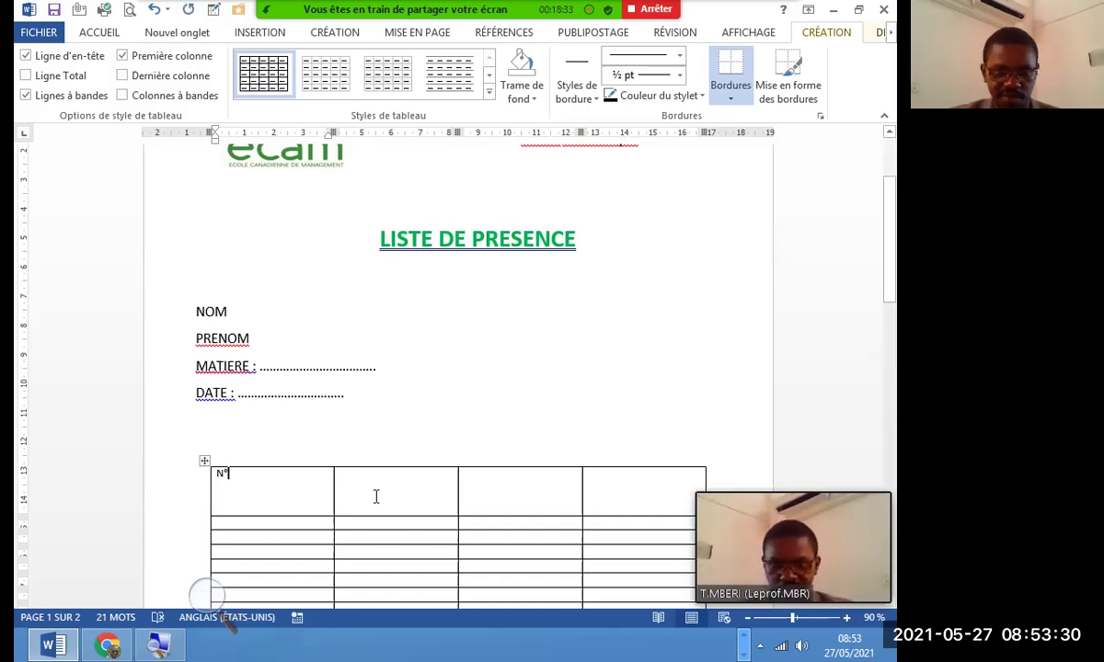
# - Fill the remaining header cells with NOM ET PRENOM, SIGNATURE and OBSERVATION
pyautogui.click(376, 494)
pyautogui.write('NOM')
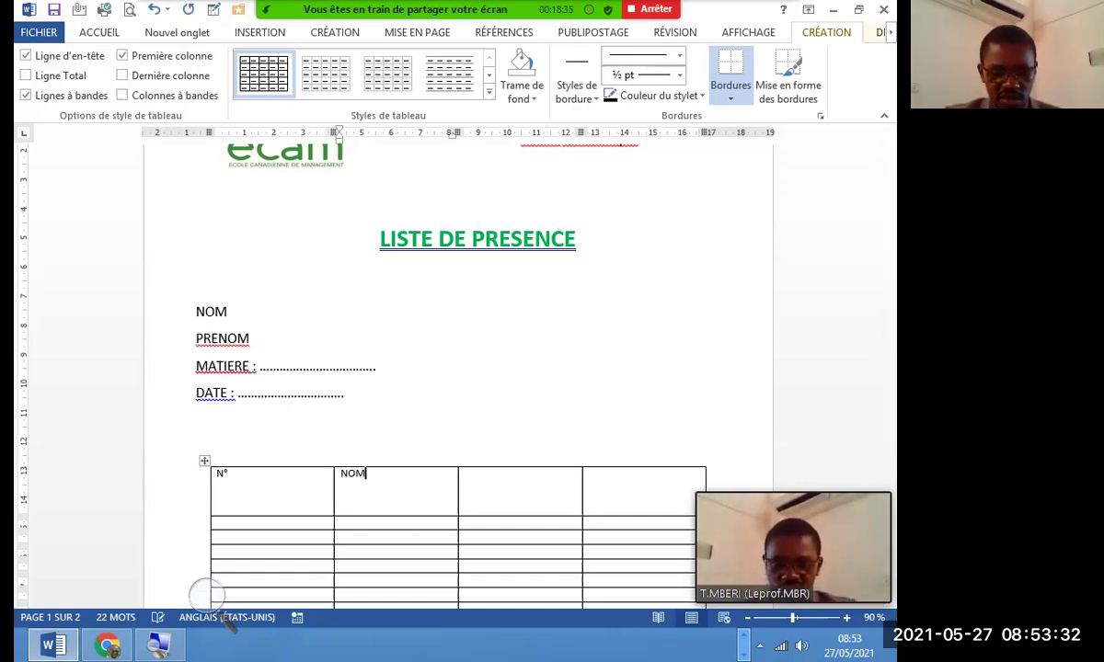
pyautogui.write(' ET PRENOM')
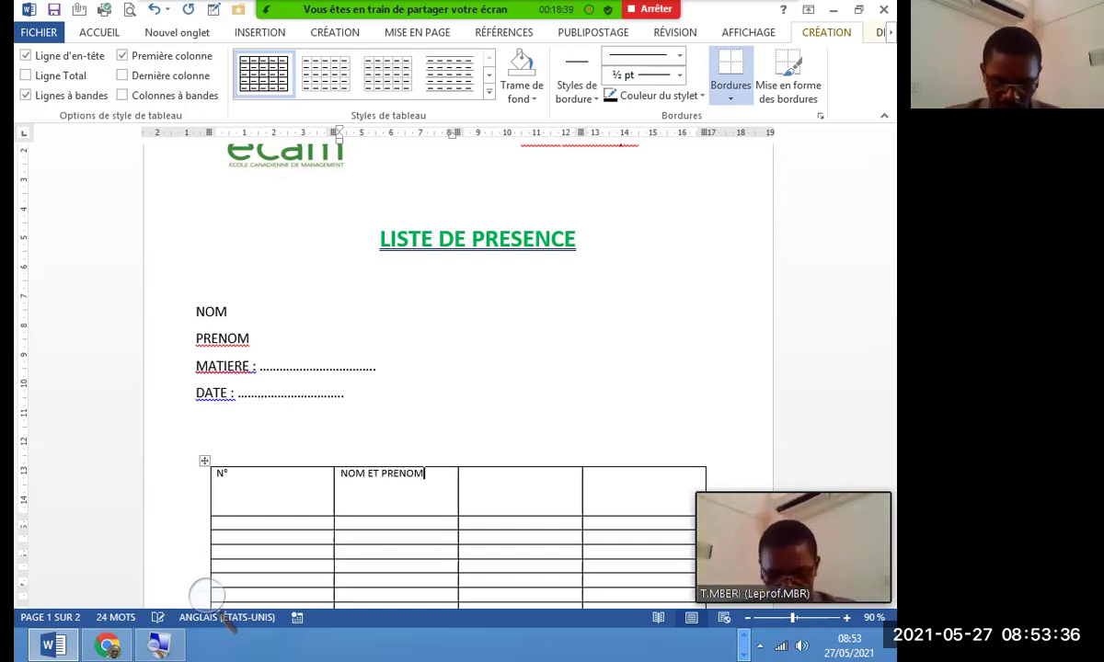
pyautogui.click(463, 479)
pyautogui.write('S')
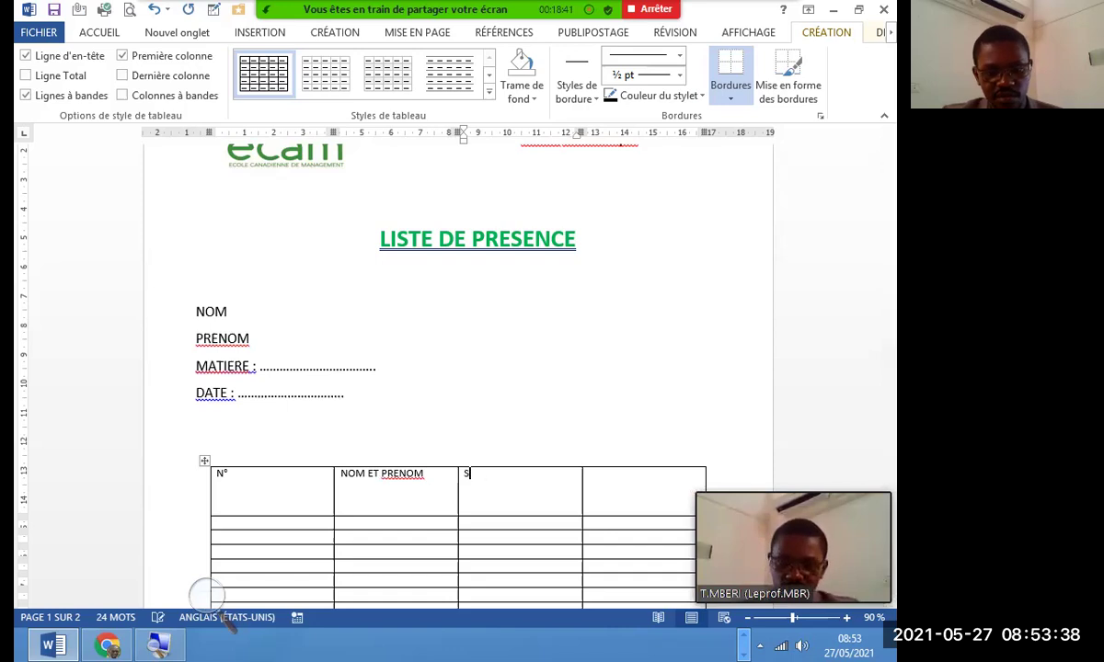
pyautogui.write('IGNTURE')
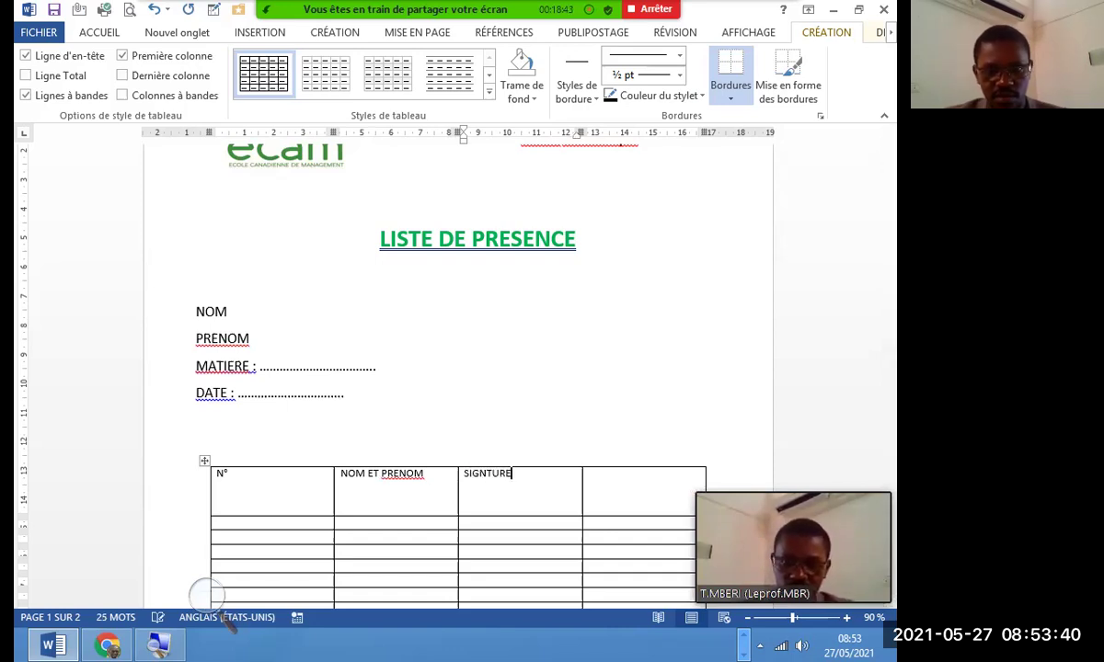
pyautogui.click(487, 484)
pyautogui.write('A')
pyautogui.click(608, 485)
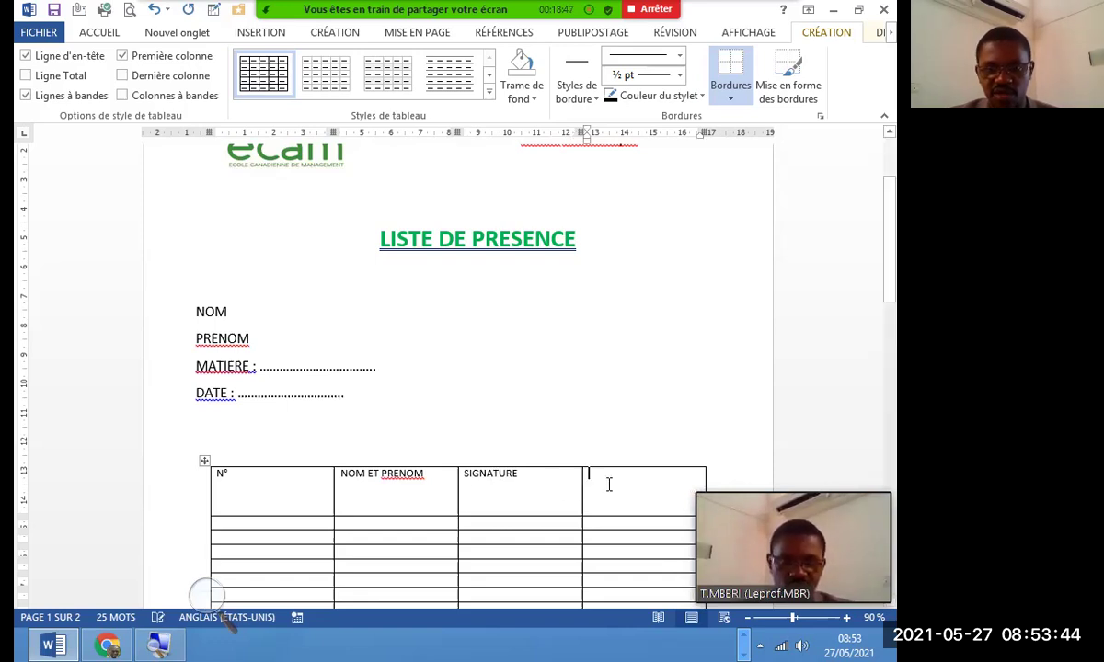
pyautogui.write('OBSERVATION')
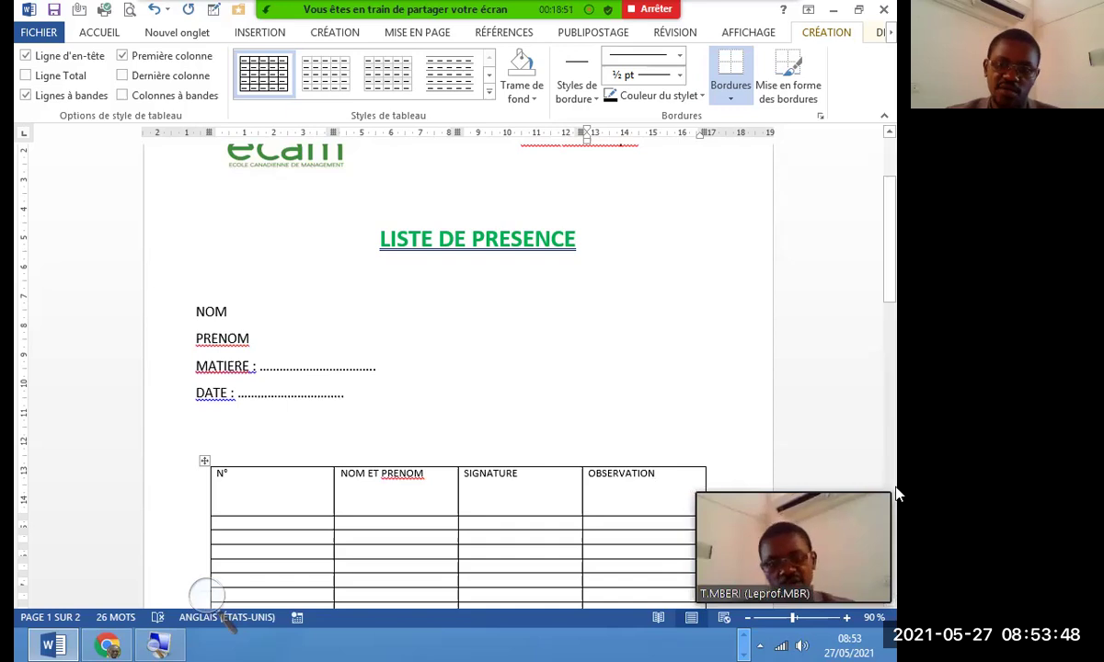
pyautogui.moveTo(890, 254); pyautogui.dragTo(895, 309)
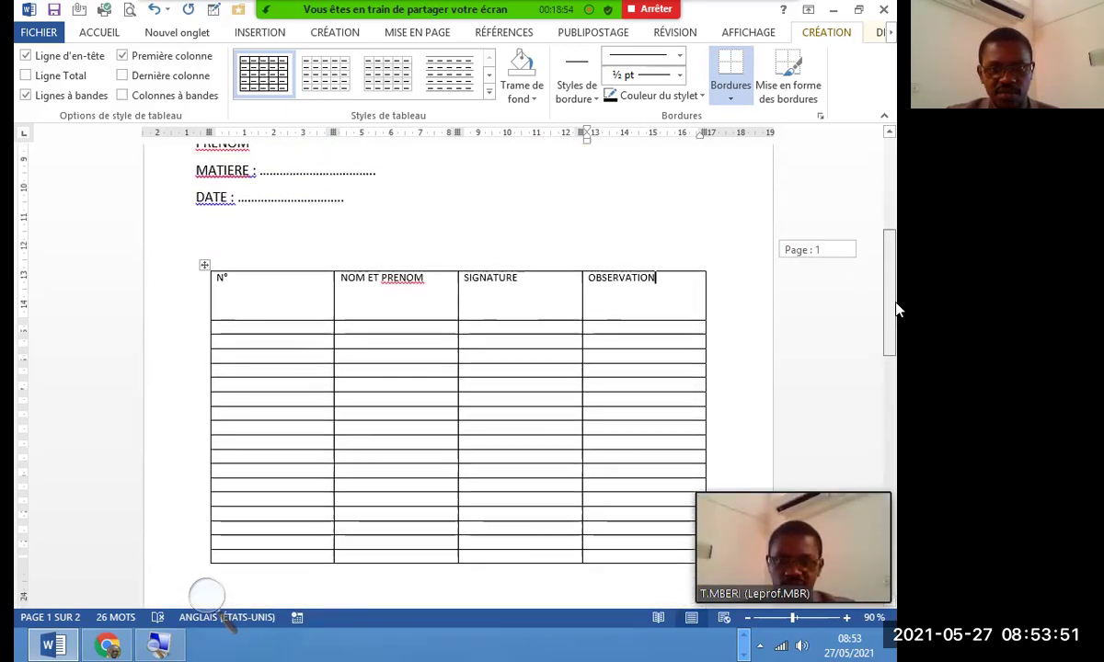
pyautogui.click(402, 277)
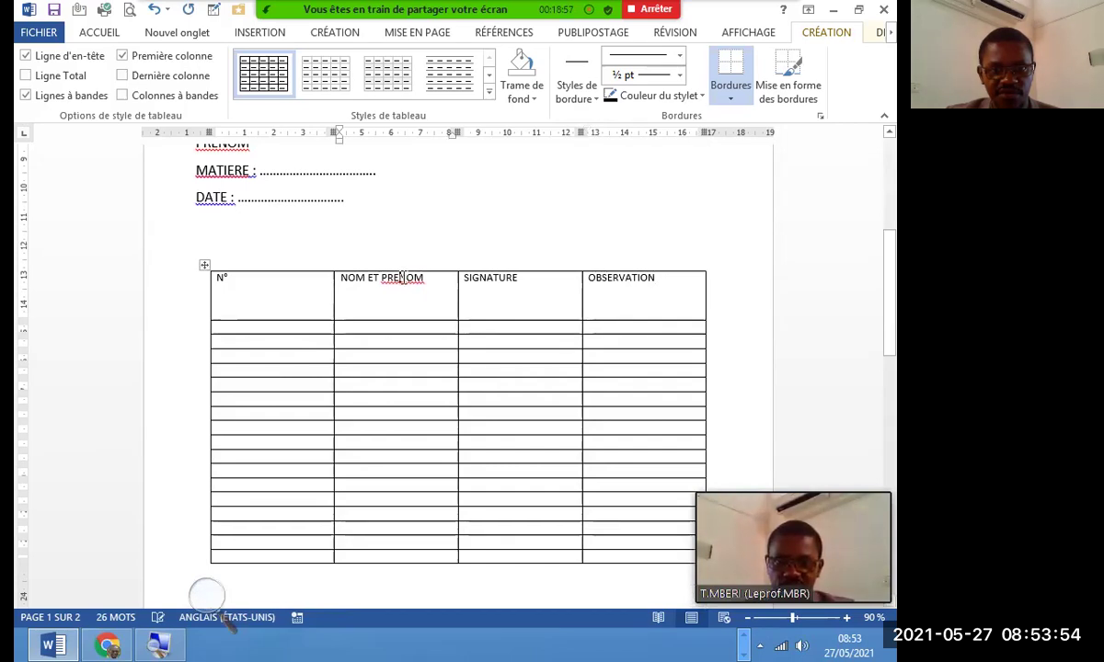
pyautogui.rightClick(402, 277)
pyautogui.click(379, 372)
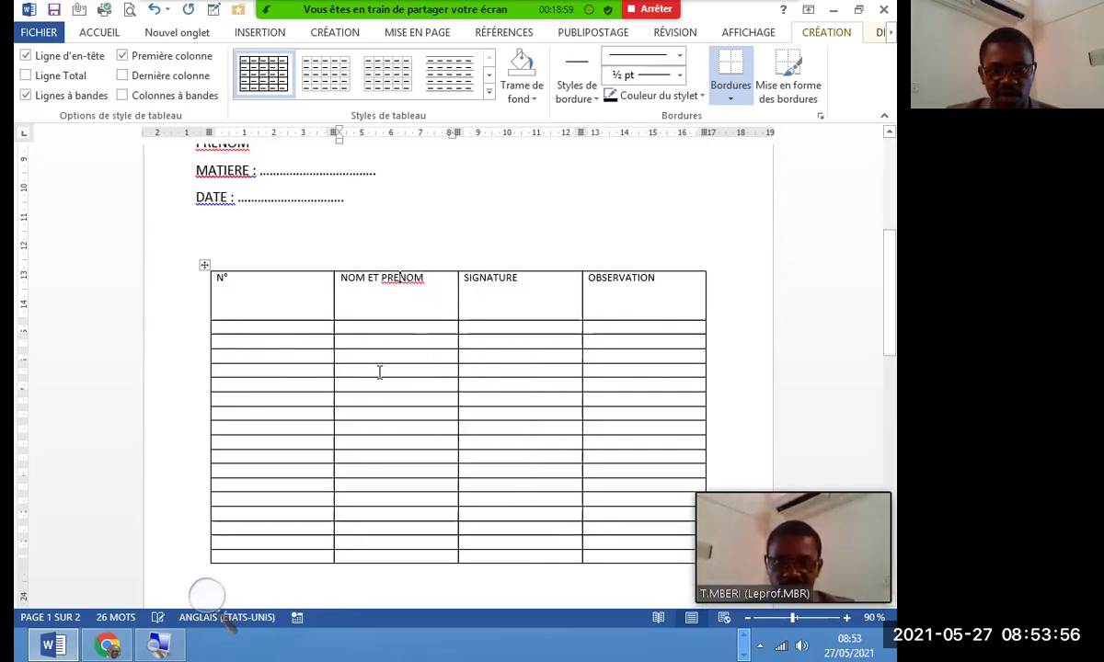
# - Zoom the page to 140% and select the table's header text from N° to OBSERVATION
pyautogui.click(847, 617)
pyautogui.click(847, 617)
pyautogui.click(846, 617)
pyautogui.click(846, 618)
pyautogui.click(847, 617)
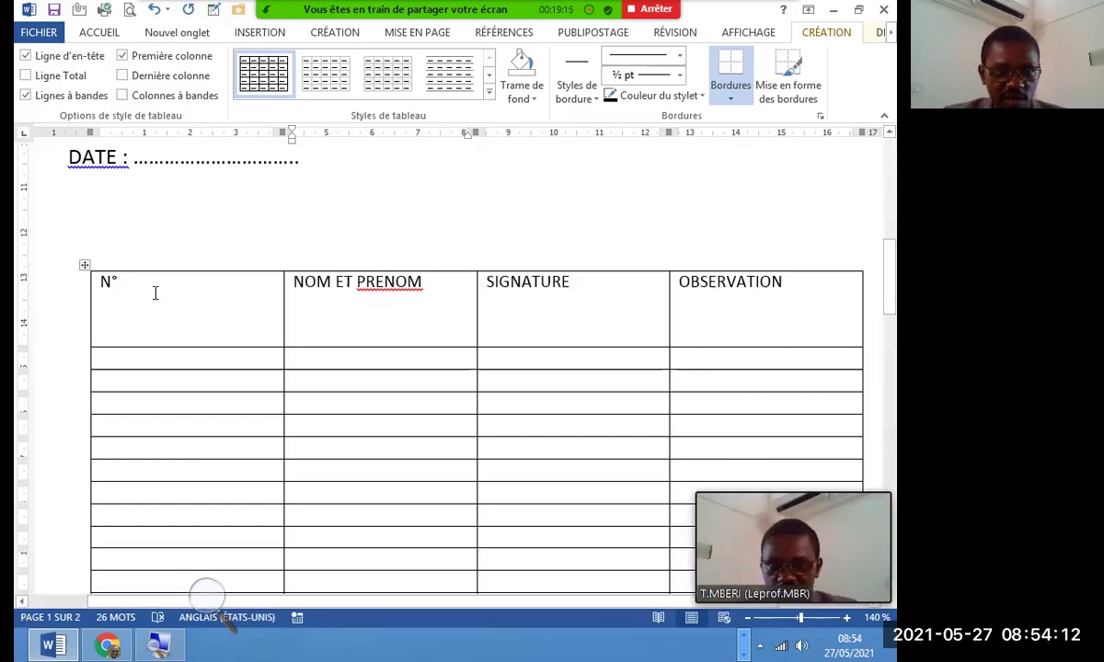
pyautogui.moveTo(99, 283)
pyautogui.mouseDown()
pyautogui.moveTo(189, 308)
pyautogui.moveTo(392, 325)
pyautogui.moveTo(729, 330)
pyautogui.mouseUp()
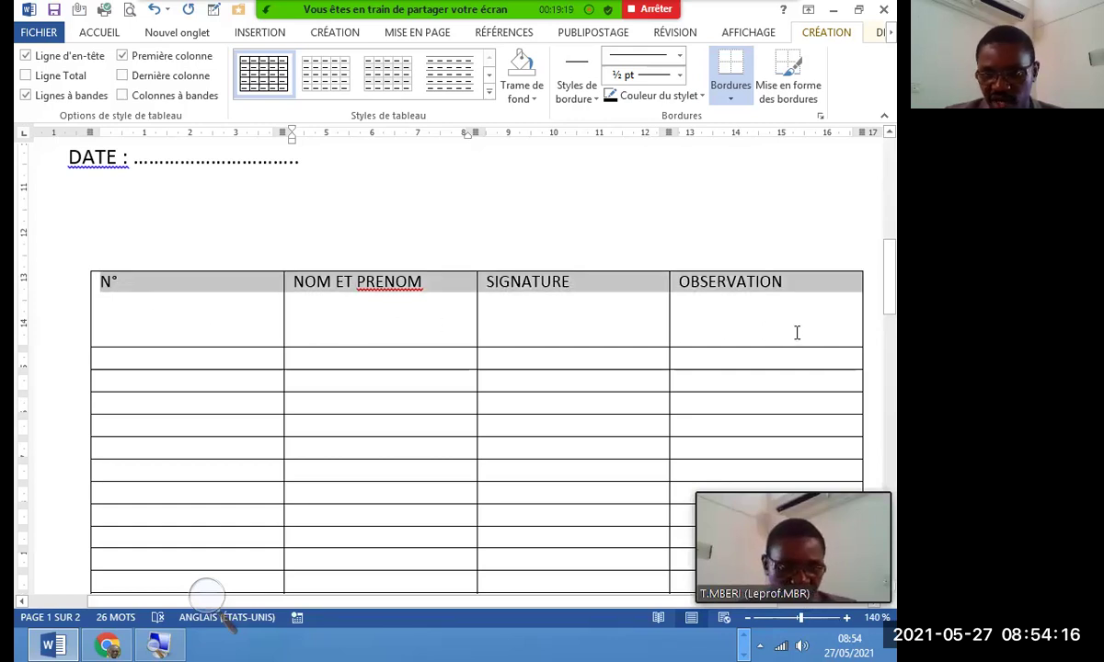
pyautogui.moveTo(797, 332); pyautogui.dragTo(799, 321)
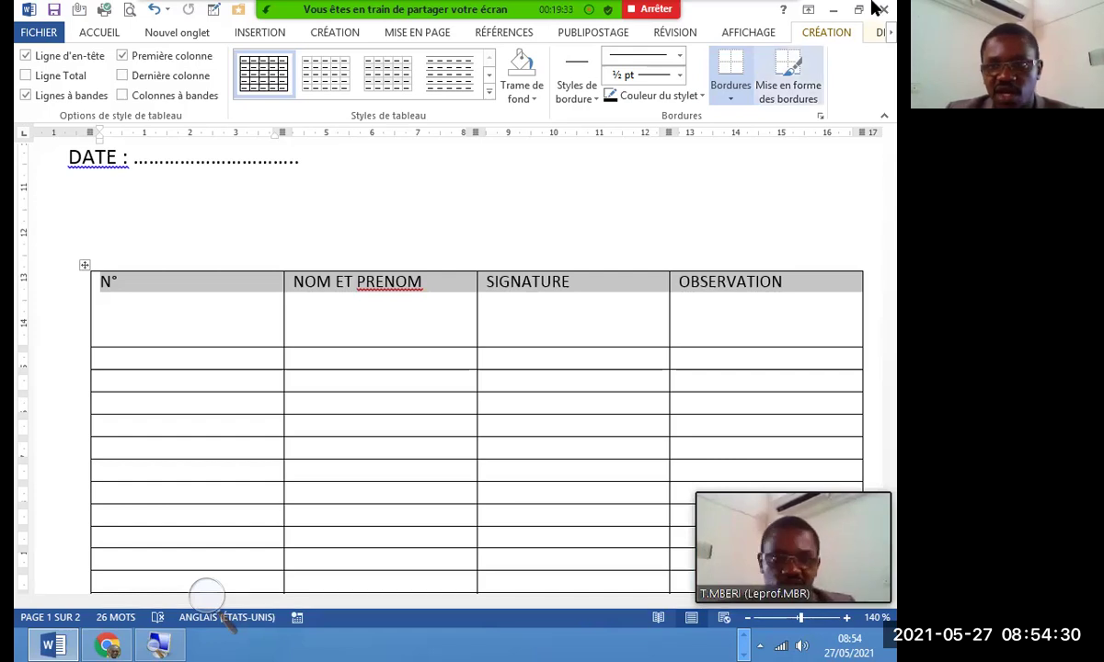
# - Open the cell alignment options for the selected header row, and magnify the screen to 200% with Loupe
pyautogui.click(891, 34)
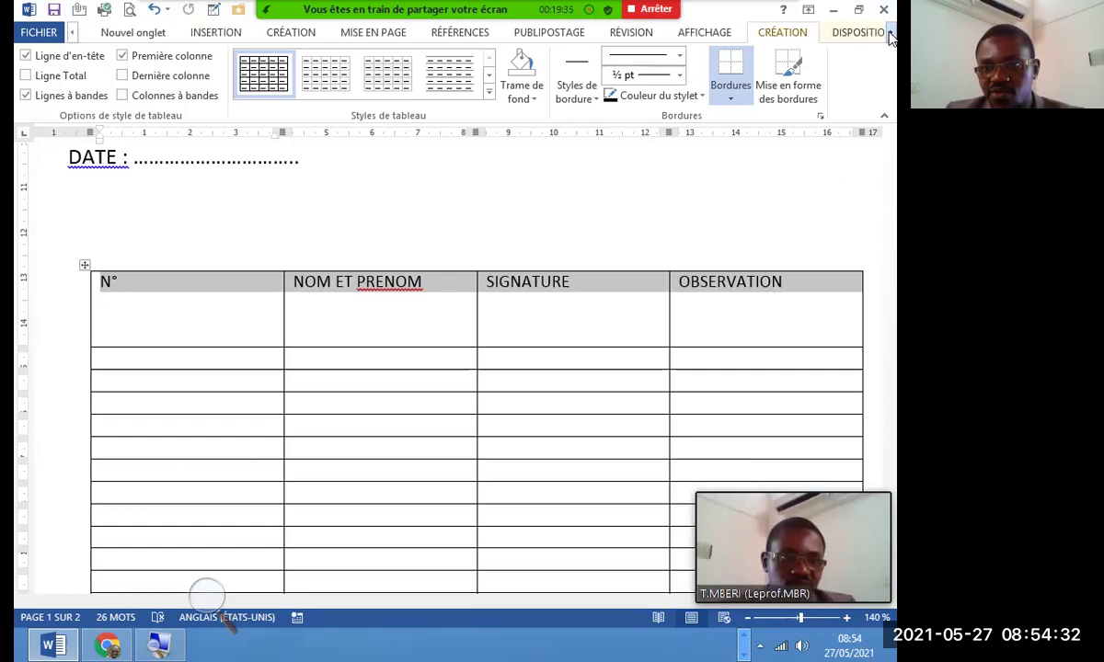
pyautogui.click(881, 32)
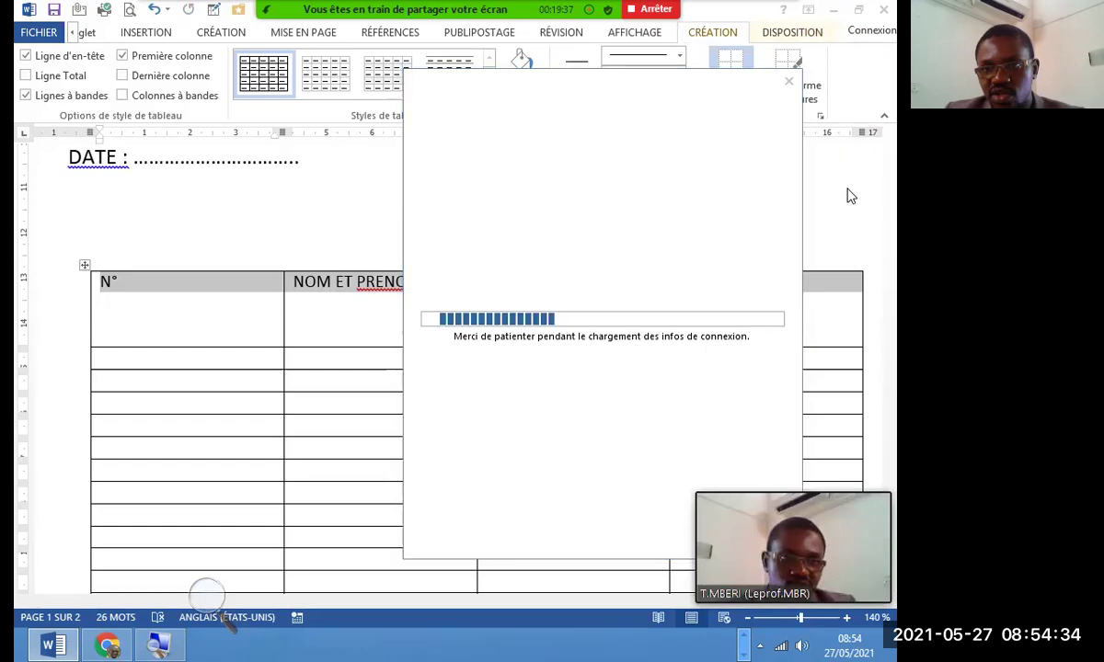
pyautogui.click(788, 81)
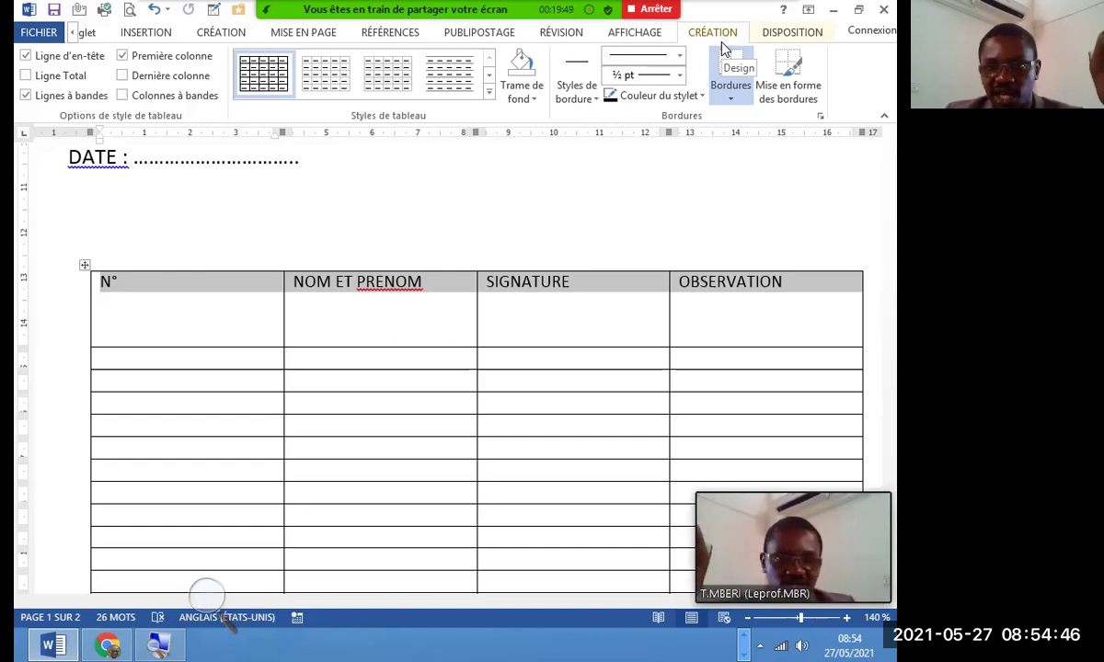
pyautogui.click(782, 35)
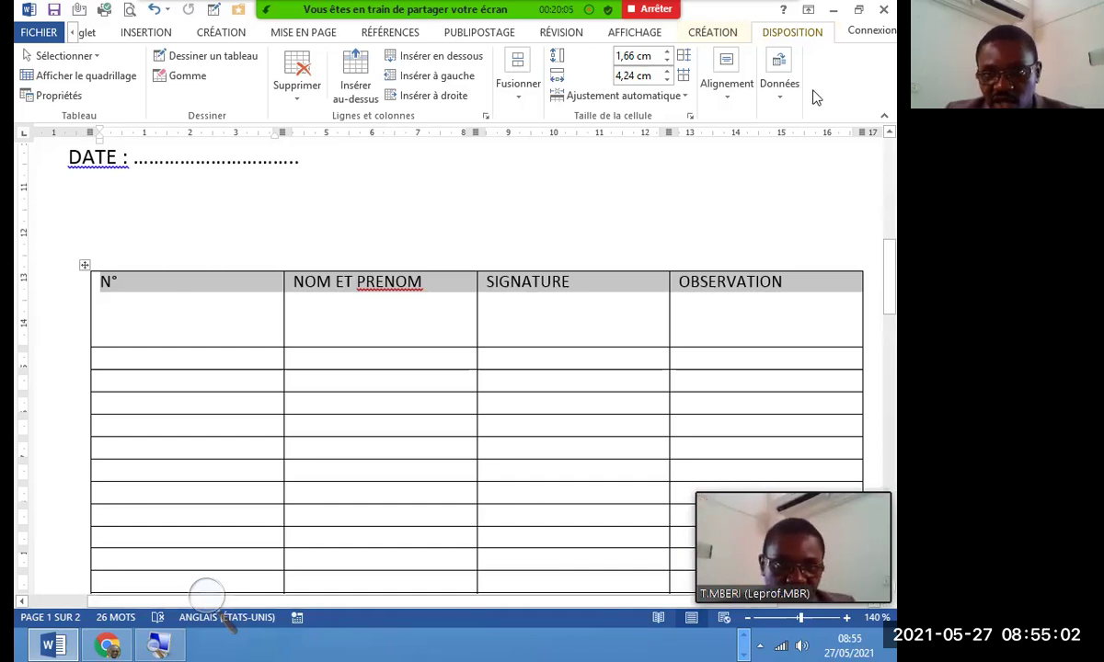
pyautogui.click(727, 96)
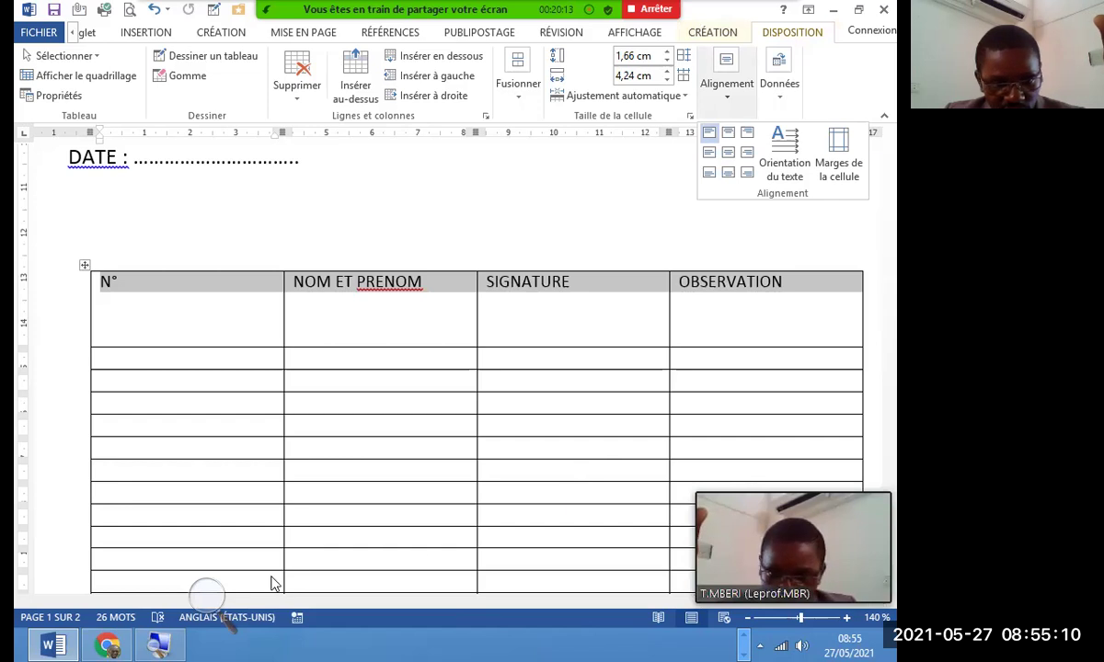
pyautogui.click(206, 594)
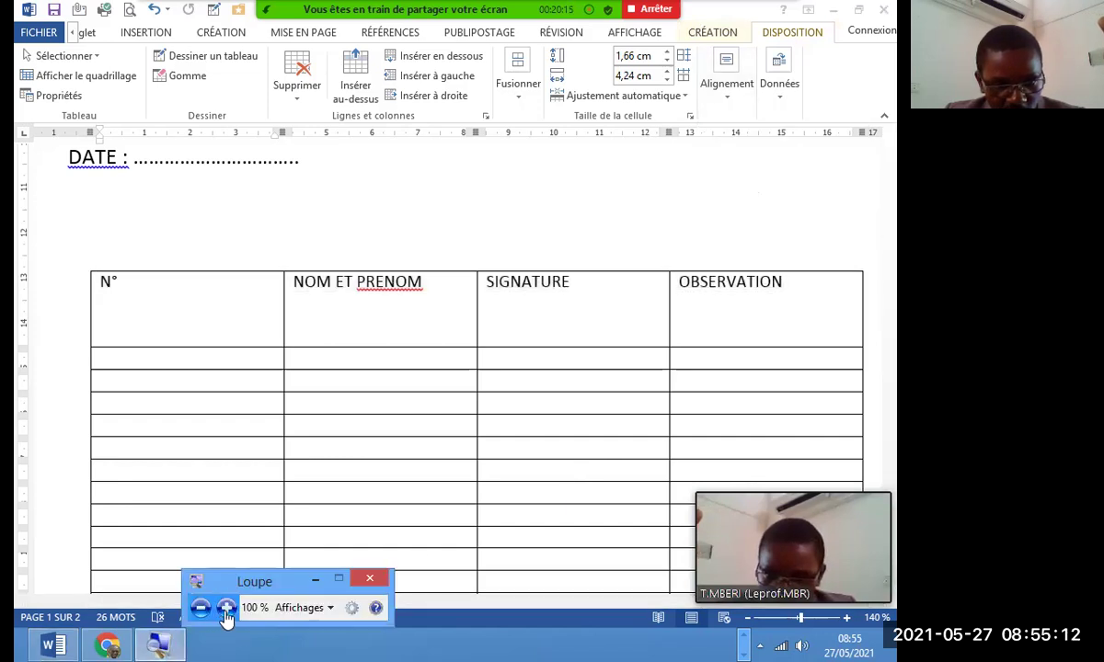
pyautogui.click(226, 608)
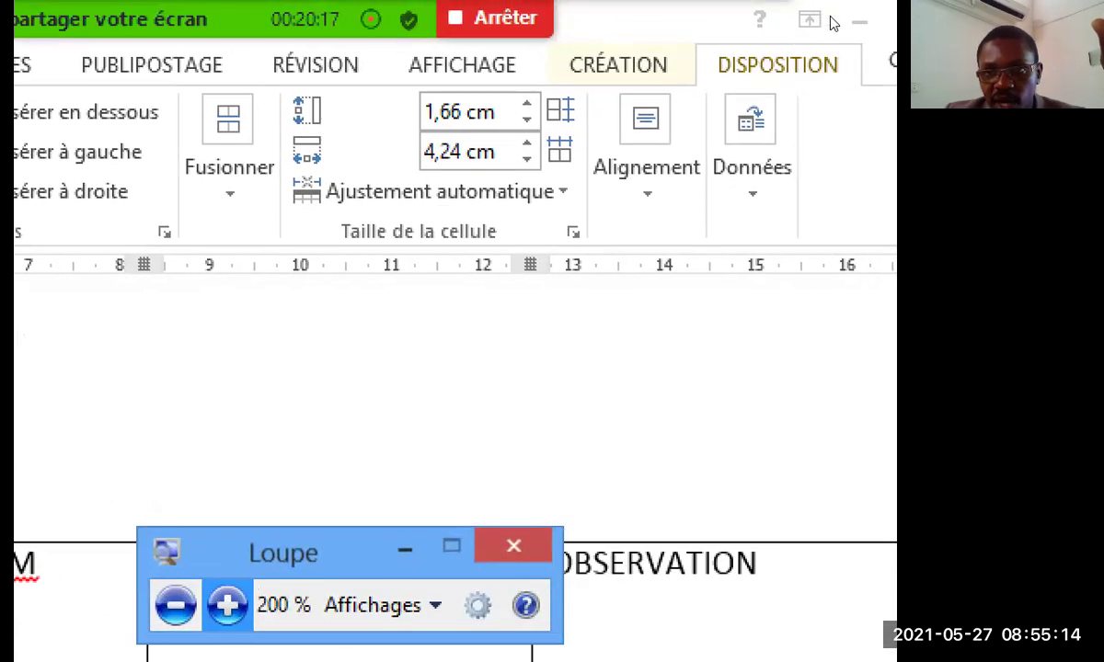
# - Center the table's header text horizontally and vertically within its cells using Align Center
pyautogui.click(727, 104)
pyautogui.click(645, 138)
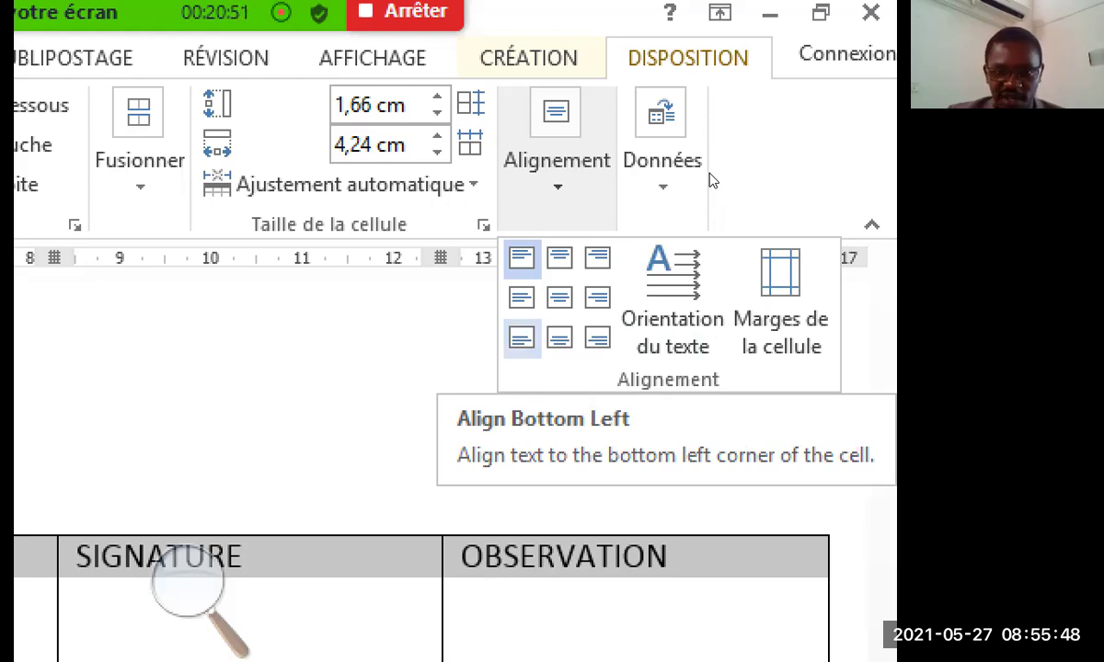
pyautogui.press('Right')
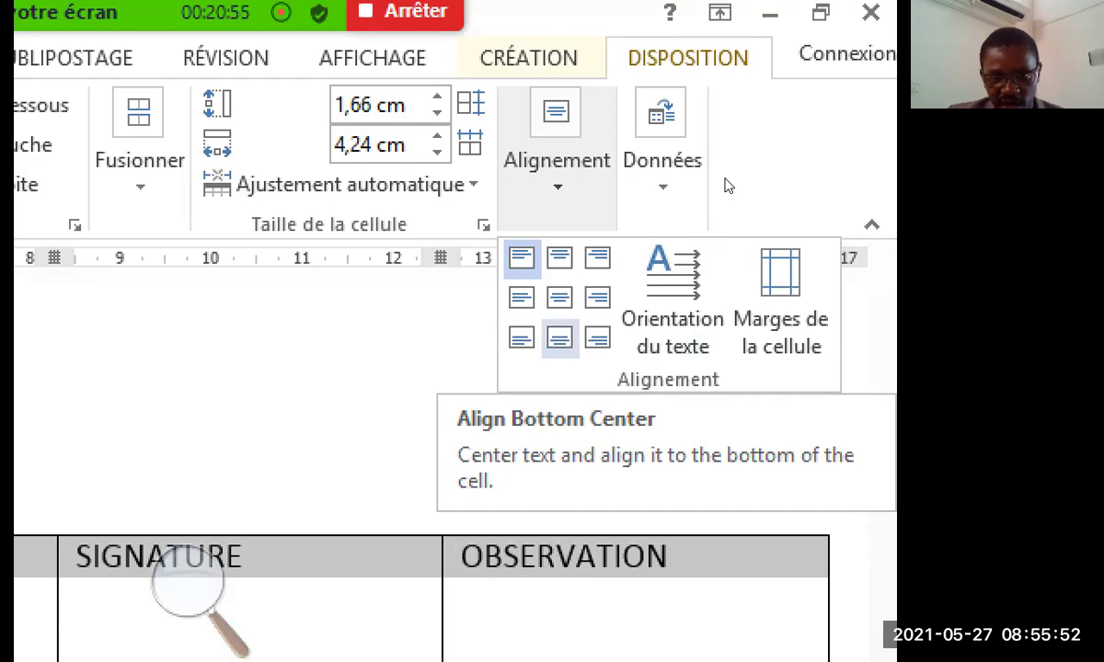
pyautogui.press('Right')
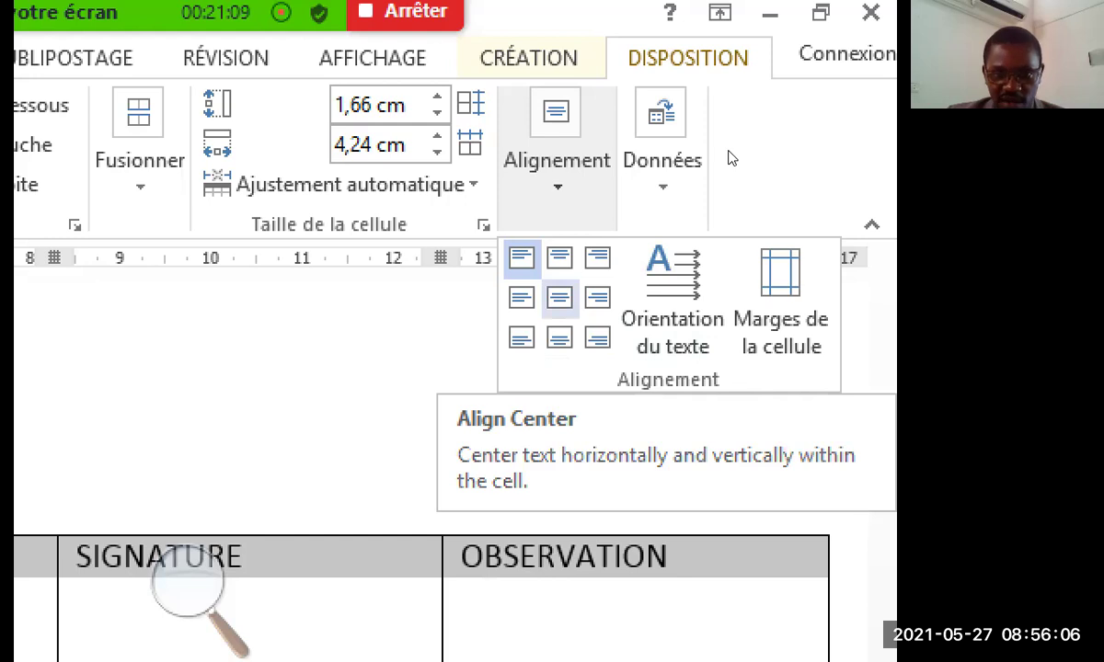
pyautogui.press('Up')
pyautogui.press('Right')
pyautogui.press('Return')
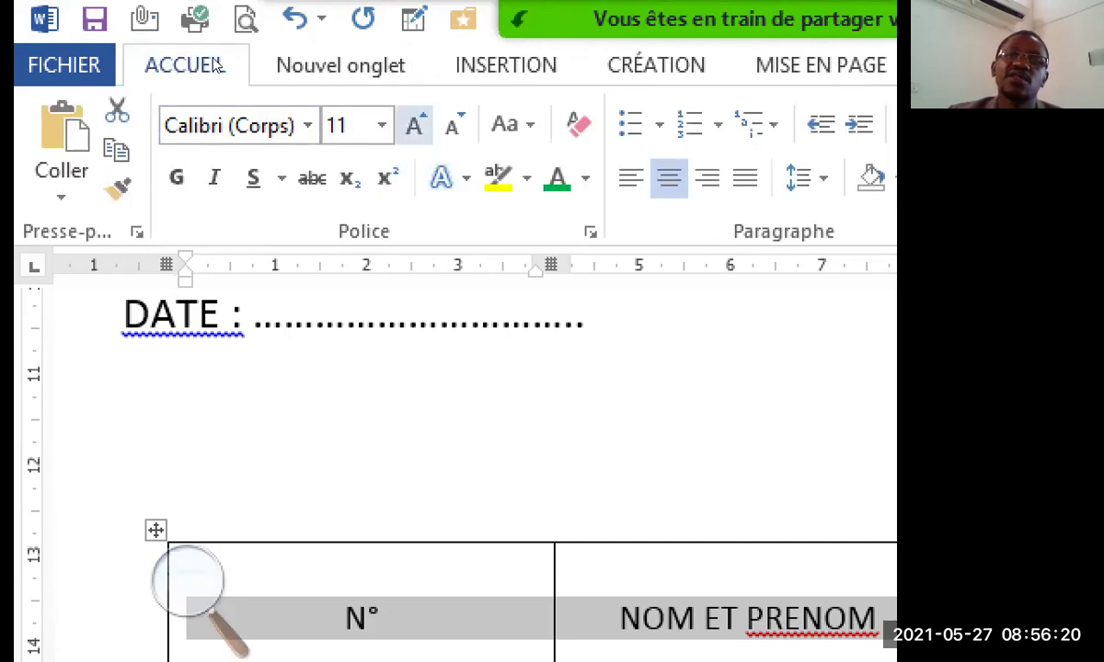
# - Increase the table's header text size to 16 and make it bold
pyautogui.click(414, 124)
pyautogui.click(414, 124)
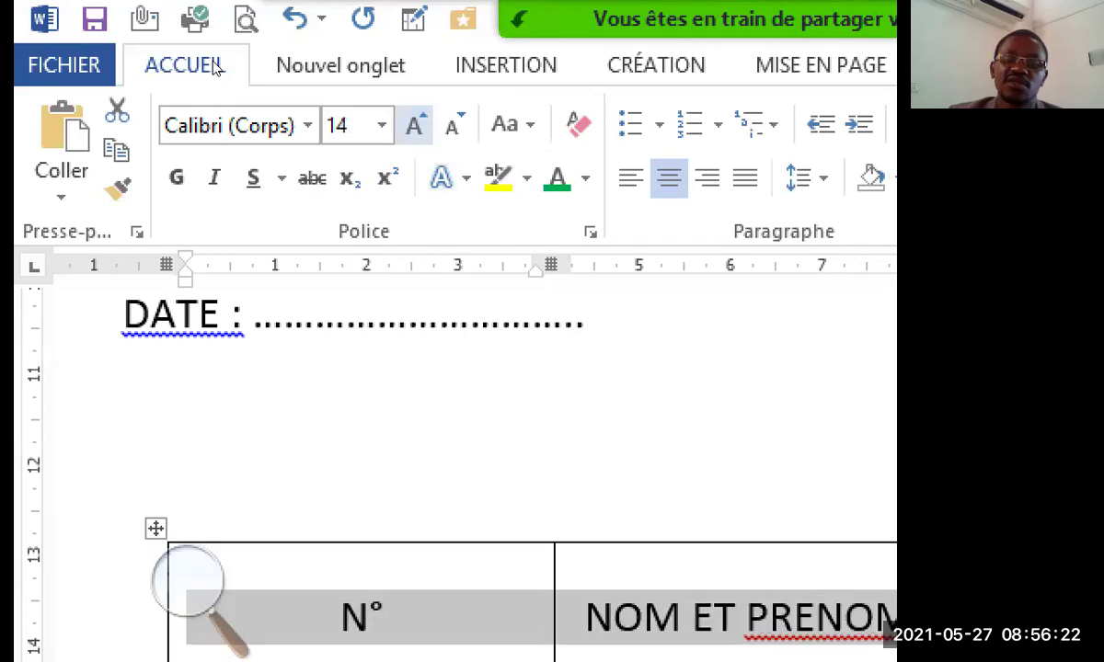
pyautogui.click(414, 124)
pyautogui.hotkey('ctrl', 'g')
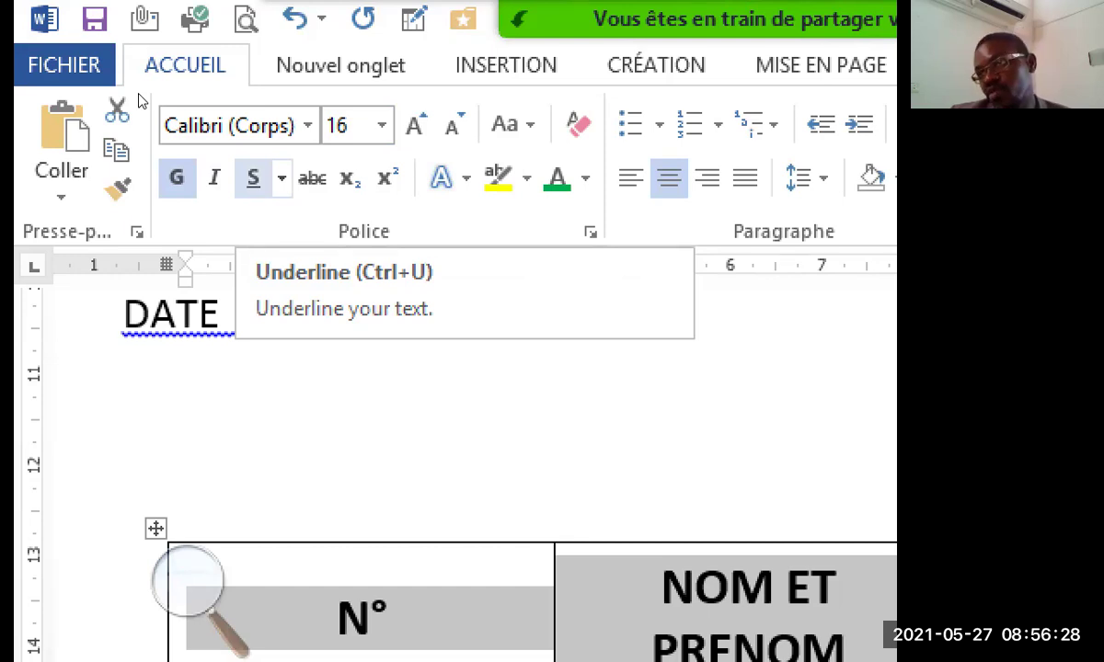
pyautogui.hotkey('ctrl', 'i')
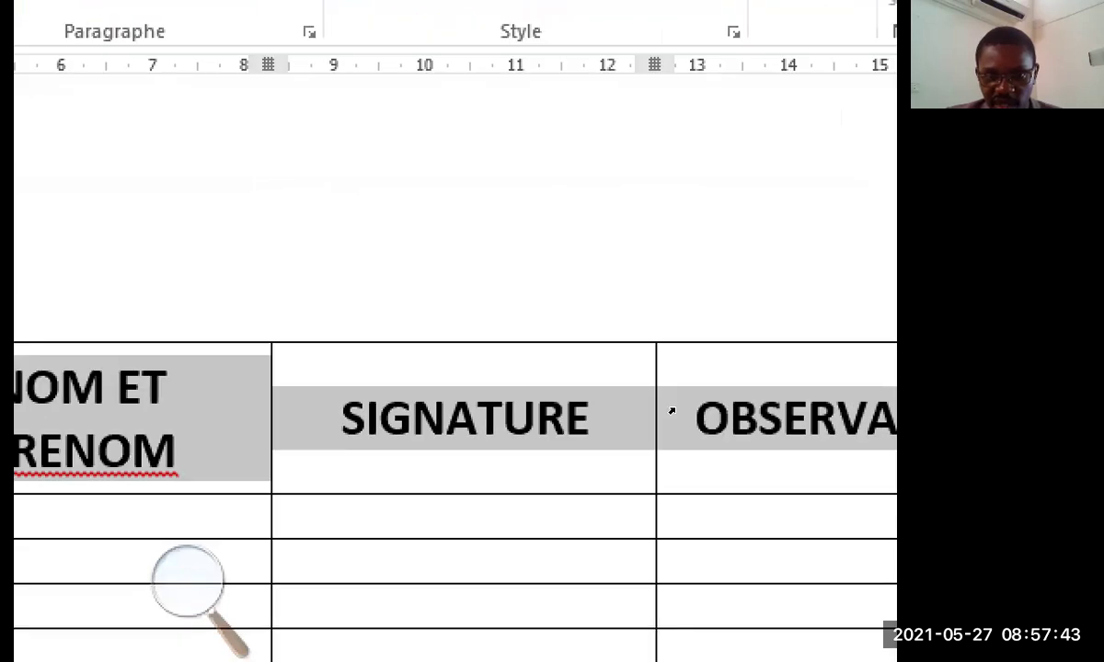
# - Narrow the N° column to widen NOM ET PRENOM, and widen SIGNATURE by moving its border with OBSERVATION
pyautogui.click(214, 323)
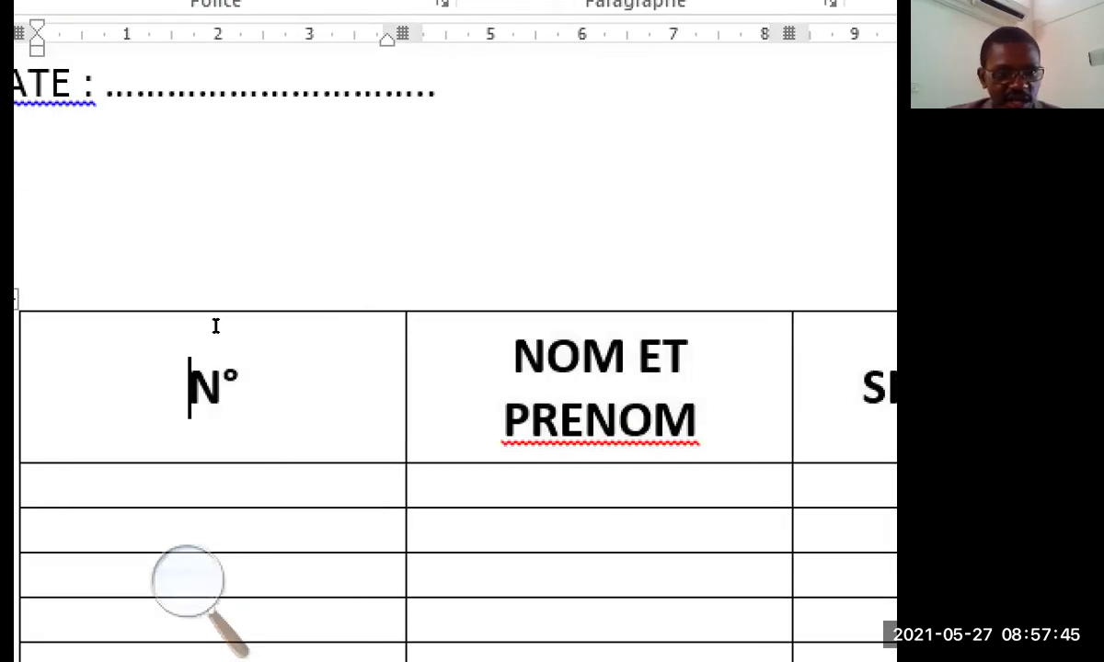
pyautogui.click(282, 326)
pyautogui.moveTo(281, 323); pyautogui.dragTo(141, 323)
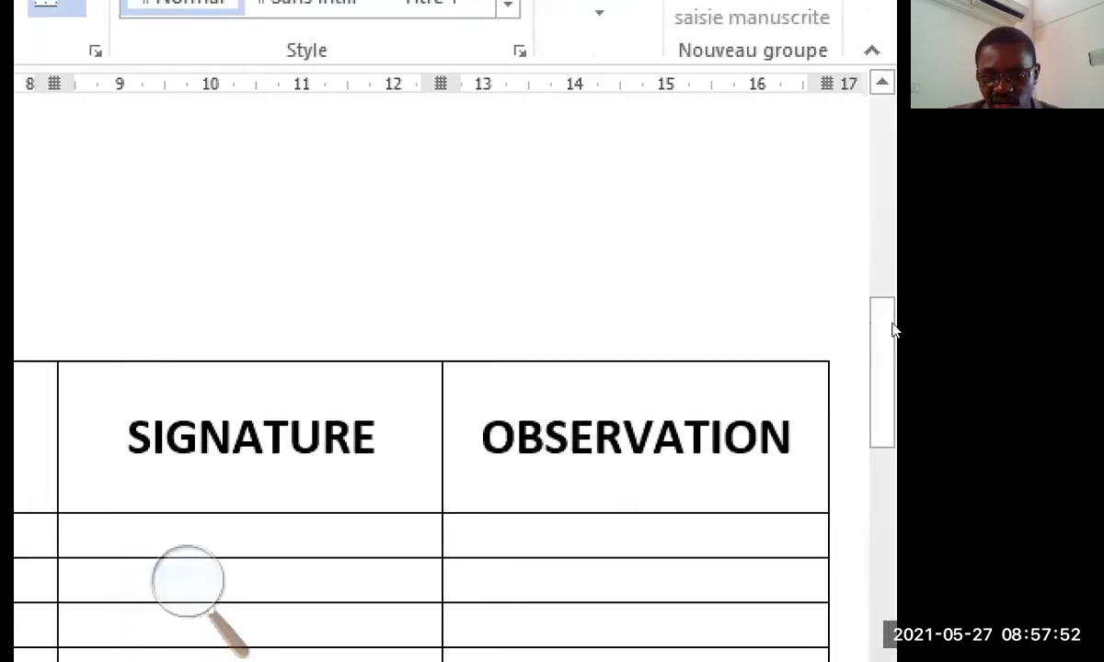
pyautogui.moveTo(442, 336); pyautogui.dragTo(484, 338)
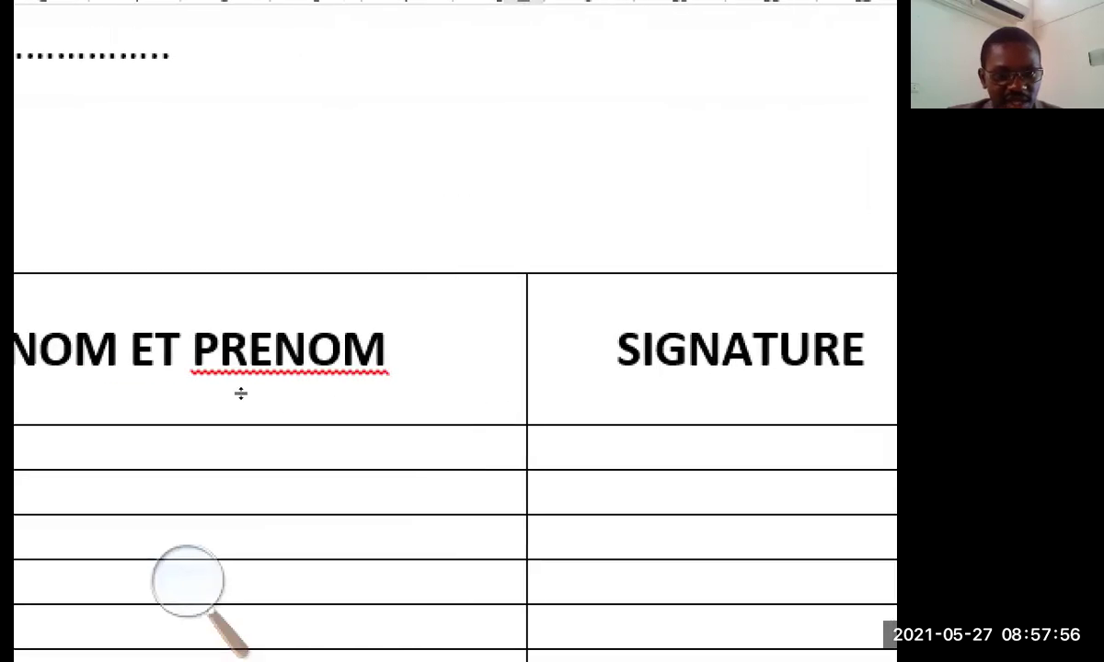
pyautogui.press('super+minus')
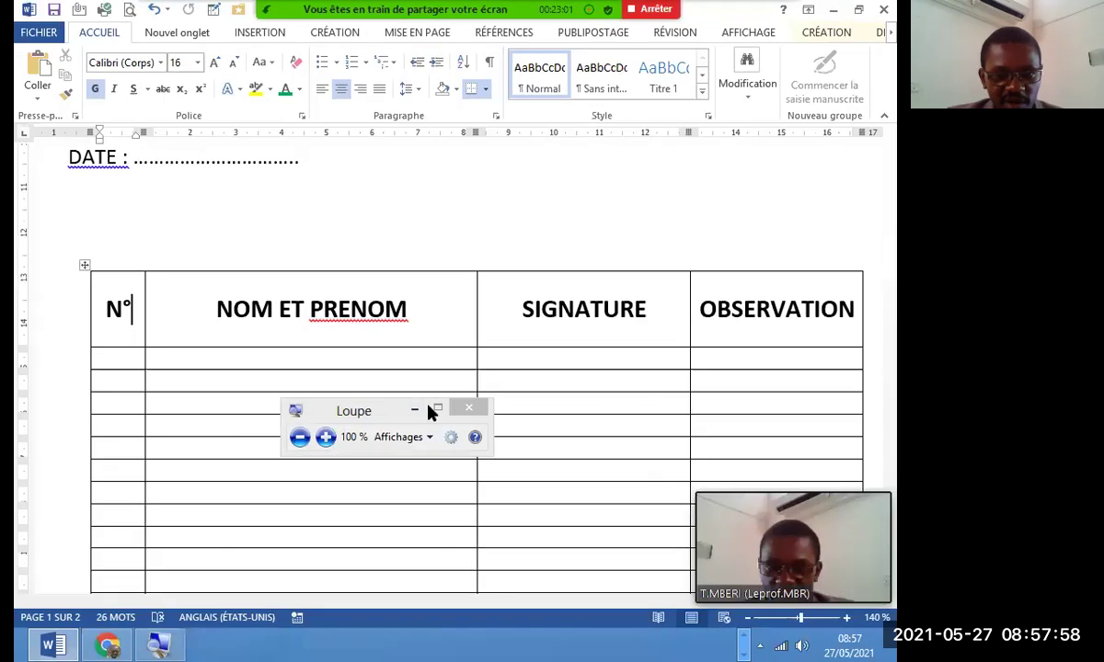
pyautogui.click(414, 410)
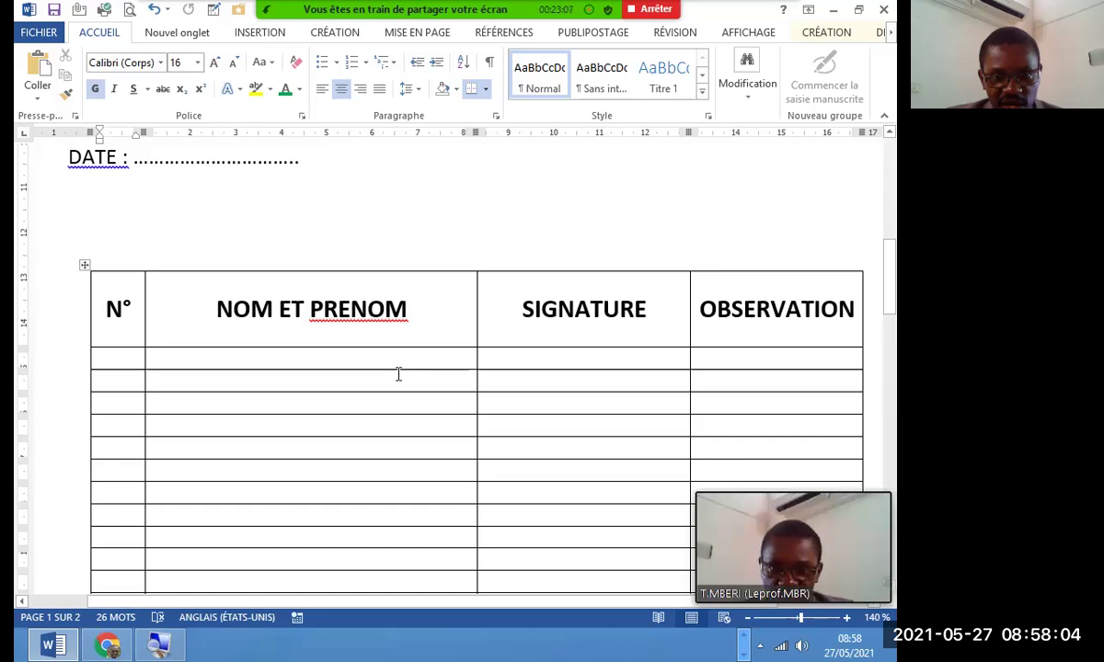
# - Try enlarging the first empty row below the header by moving its lower border, and restore its height
pyautogui.moveTo(395, 370); pyautogui.dragTo(397, 406)
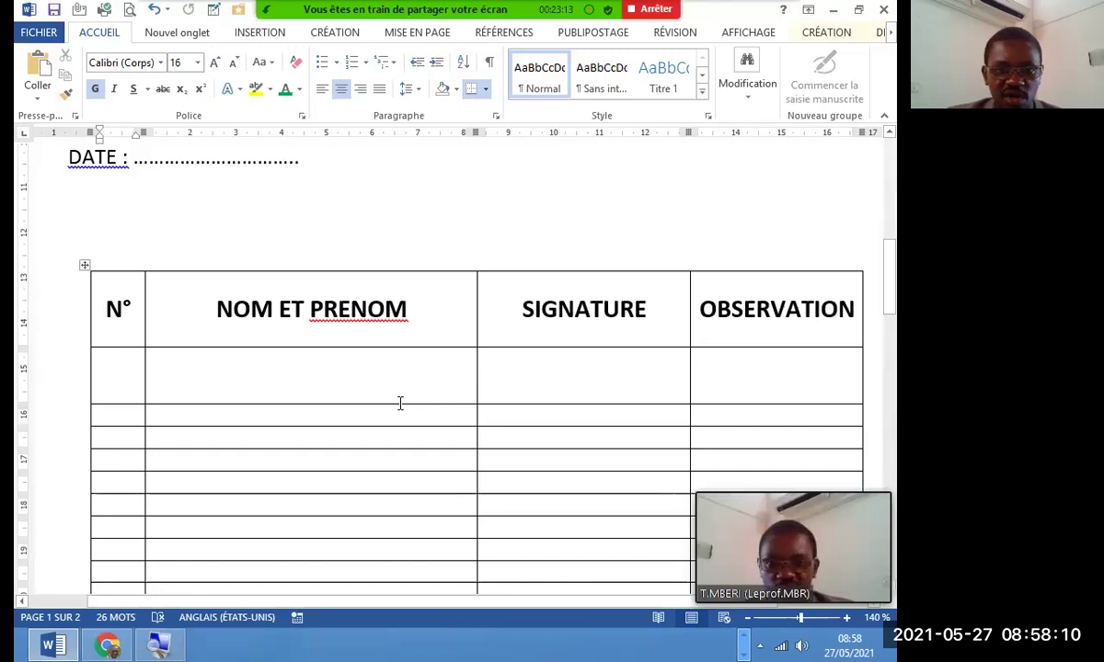
pyautogui.moveTo(395, 402); pyautogui.dragTo(392, 369)
pyautogui.click(392, 358)
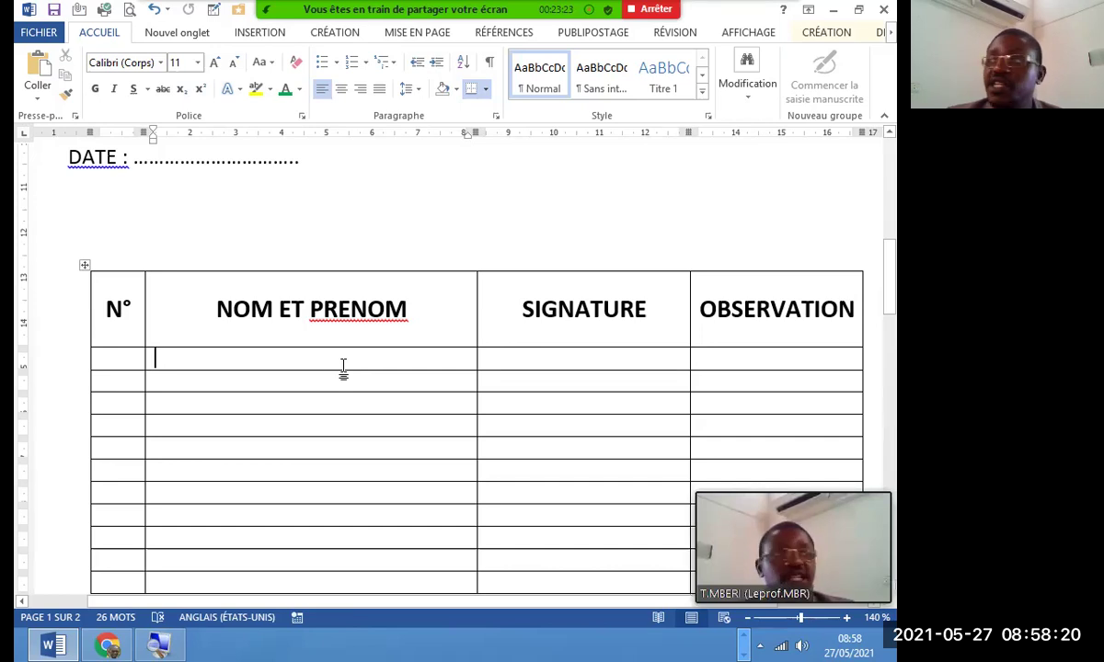
# - Set the height of the first empty row below the table header to 2.1 cm
pyautogui.moveTo(353, 363); pyautogui.dragTo(551, 368)
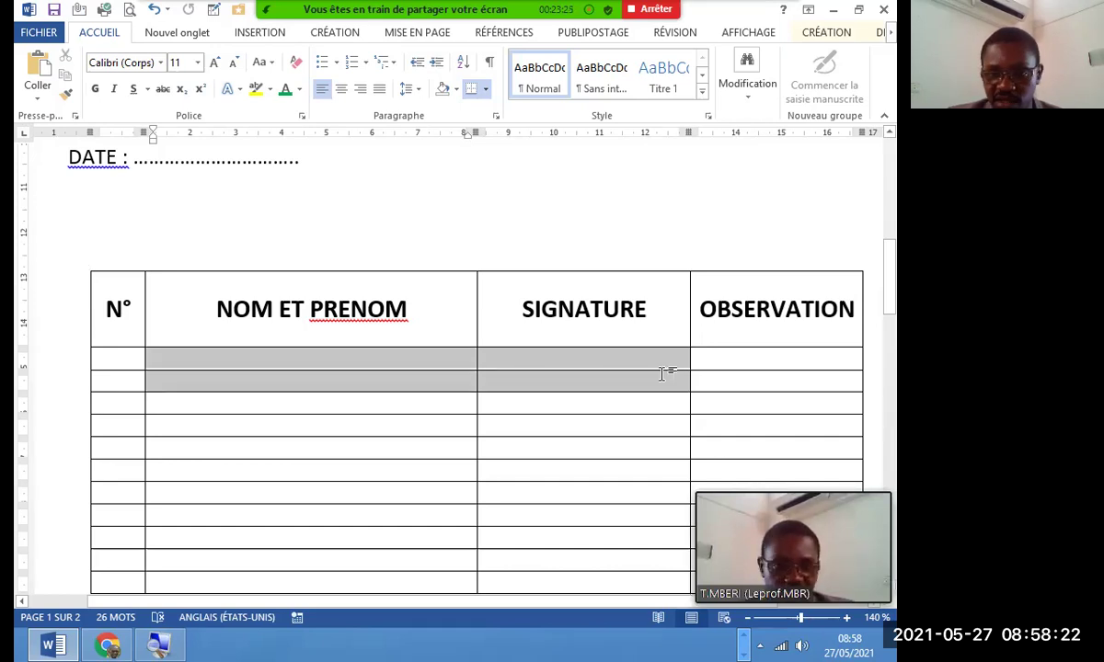
pyautogui.click(210, 369)
pyautogui.moveTo(132, 361); pyautogui.dragTo(732, 363)
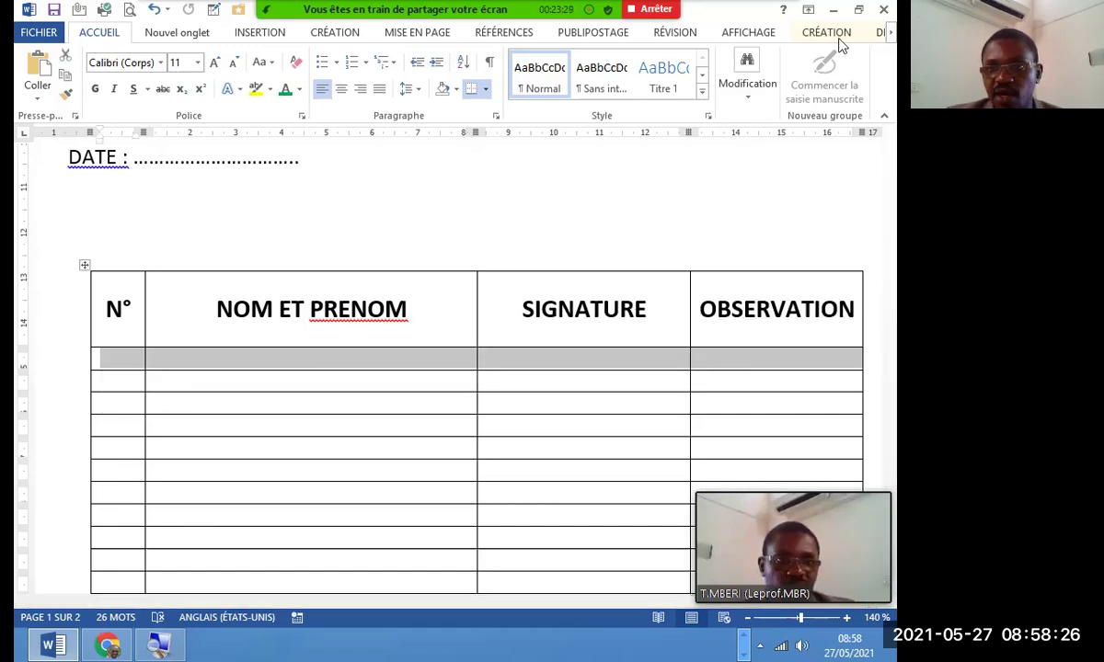
pyautogui.click(889, 34)
pyautogui.click(890, 34)
pyautogui.click(890, 34)
pyautogui.click(715, 33)
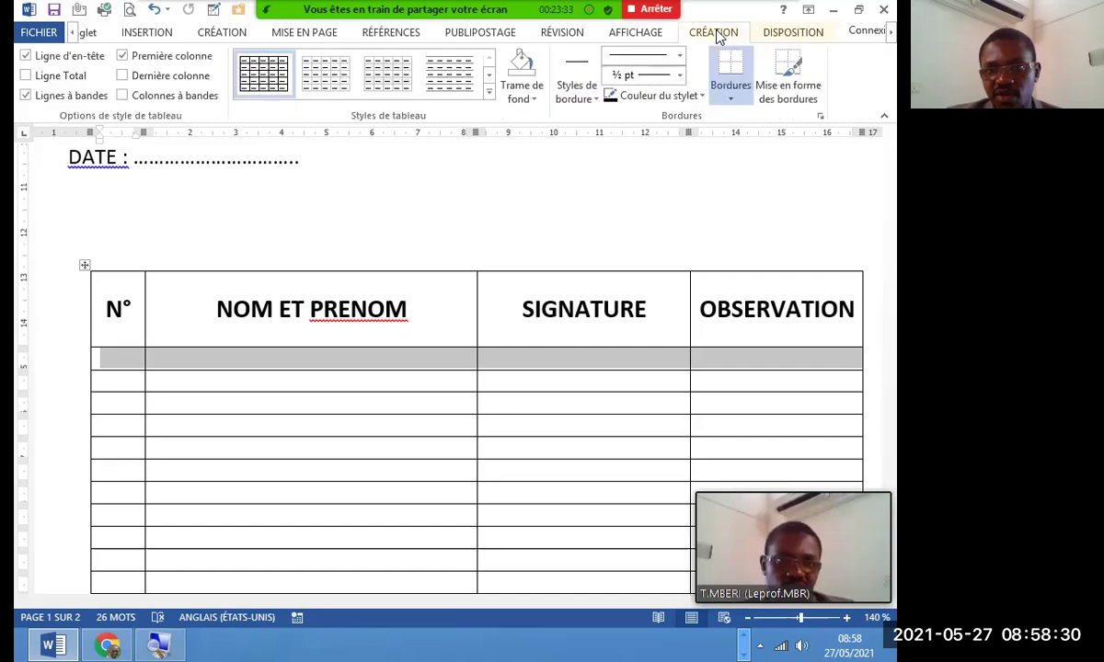
pyautogui.click(771, 37)
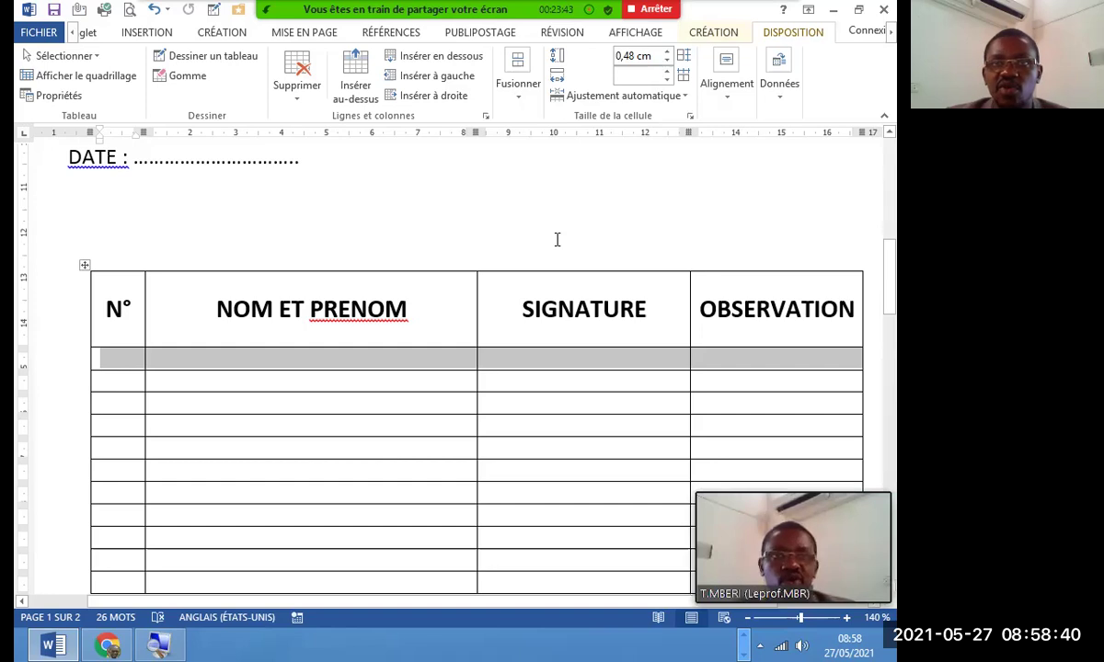
pyautogui.click(667, 53)
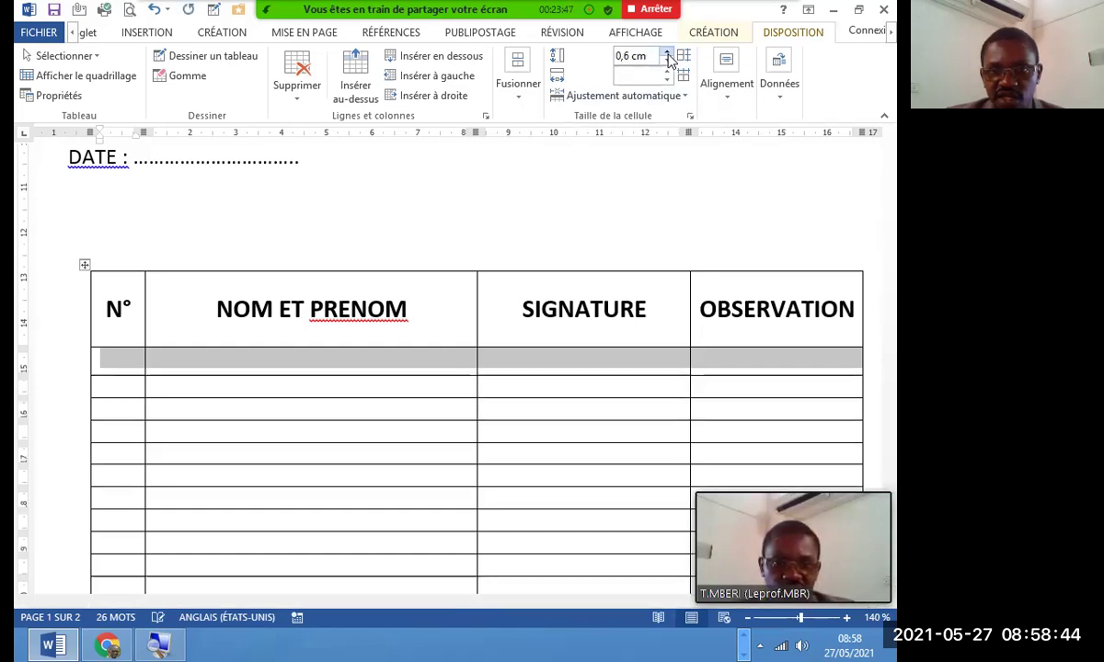
pyautogui.click(667, 61)
pyautogui.click(667, 53)
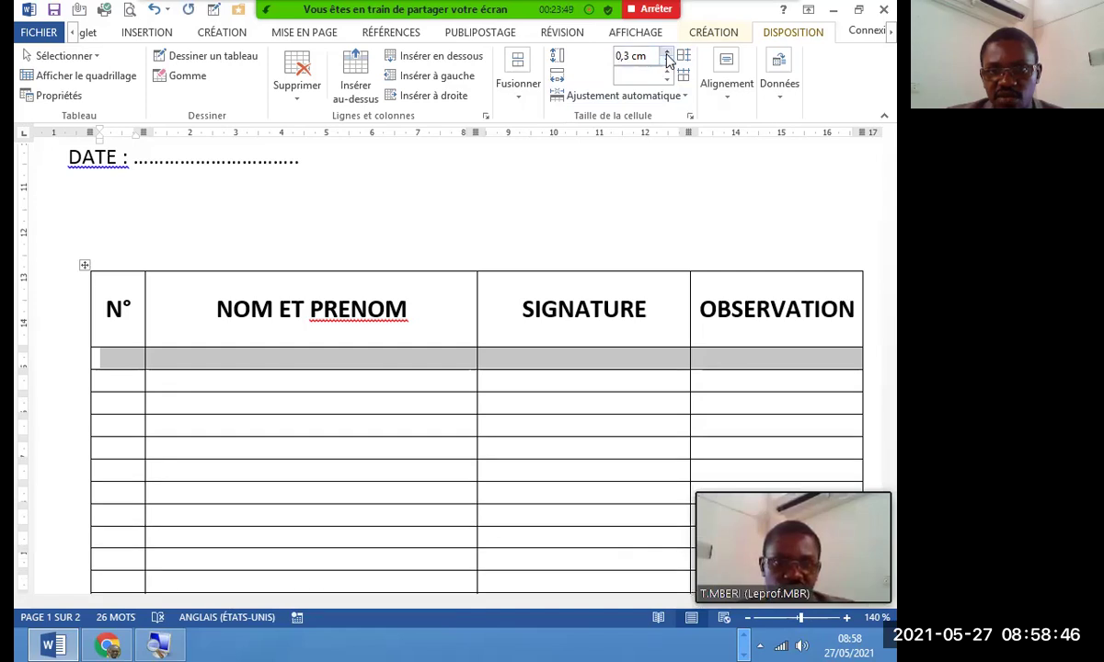
pyautogui.click(667, 53)
pyautogui.click(667, 54)
pyautogui.click(667, 53)
pyautogui.click(667, 53)
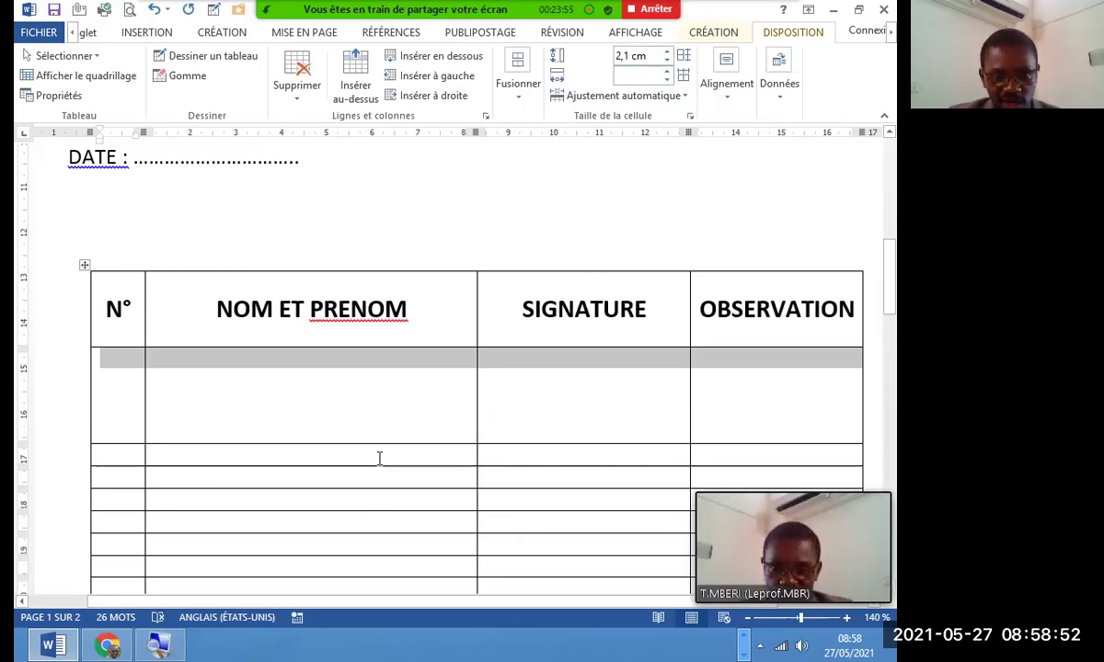
# - Enlarge the second empty row by moving its lower border, and reduce its height to 0.8 cm
pyautogui.moveTo(378, 466); pyautogui.dragTo(377, 561)
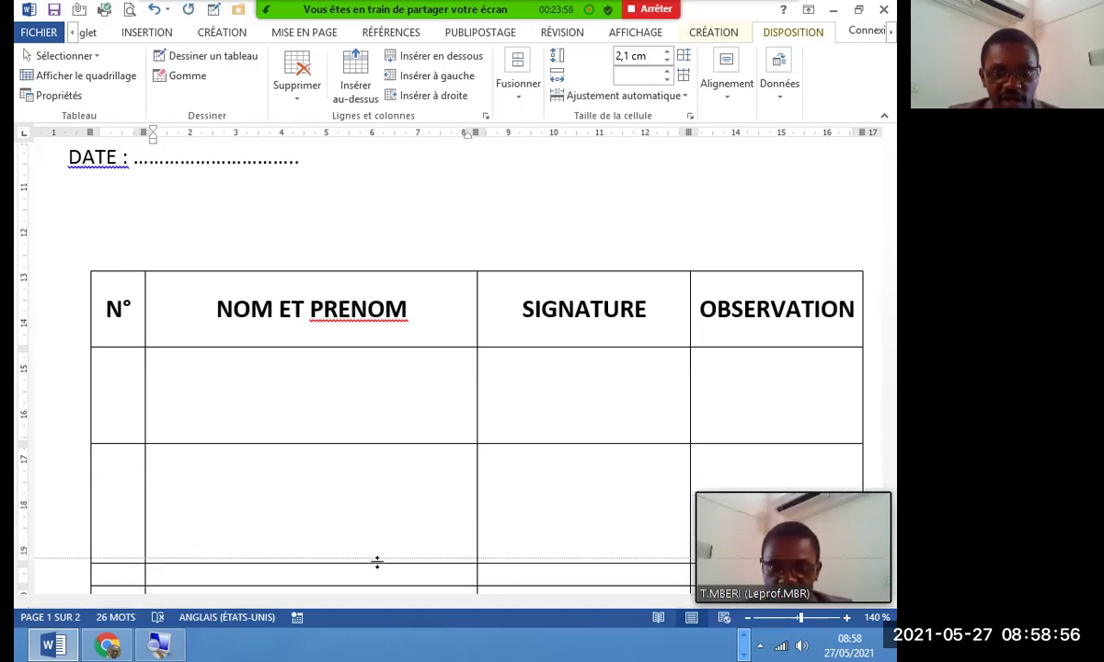
pyautogui.click(234, 492)
pyautogui.moveTo(119, 454); pyautogui.dragTo(737, 469)
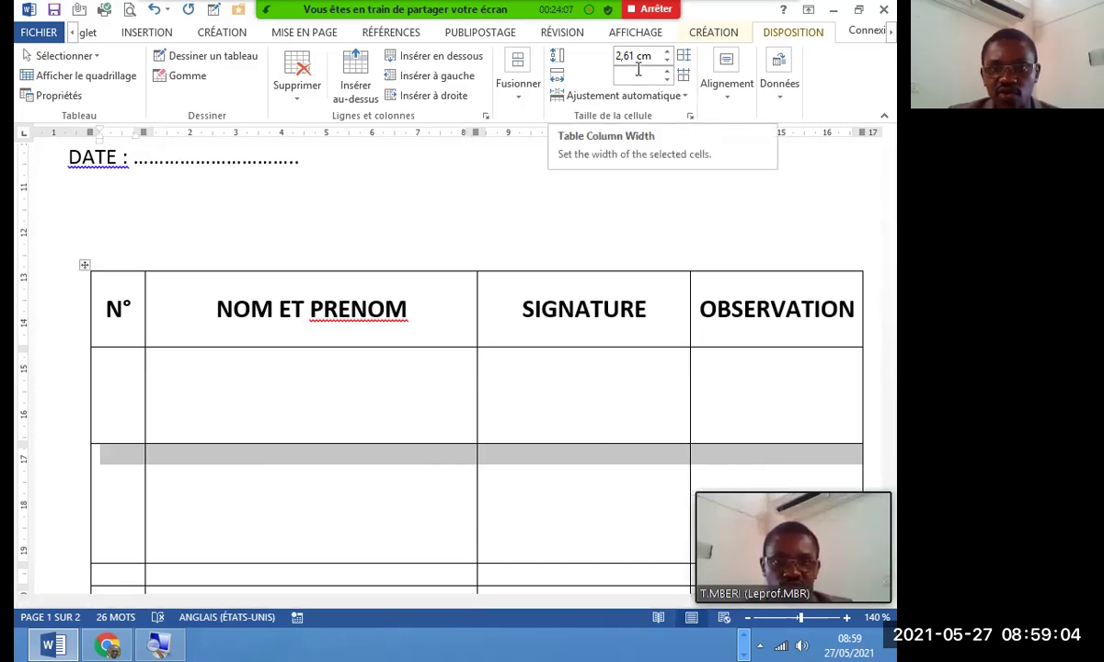
pyautogui.click(666, 61)
pyautogui.click(666, 60)
pyautogui.click(666, 61)
pyautogui.click(666, 61)
pyautogui.click(666, 61)
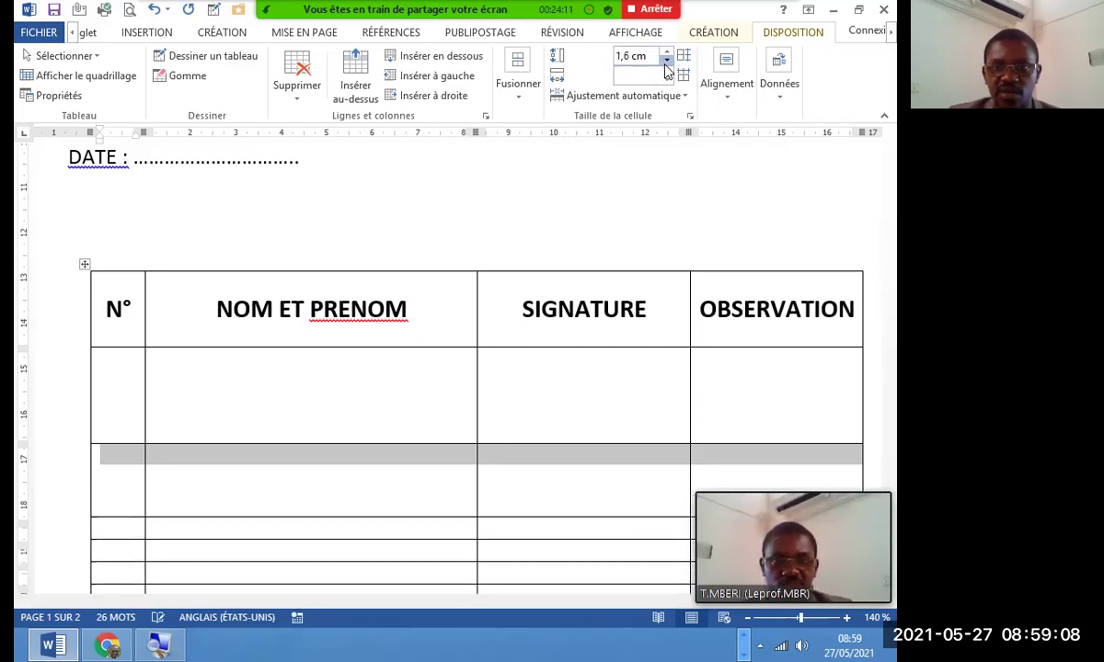
pyautogui.click(666, 61)
pyautogui.click(666, 61)
pyautogui.click(666, 61)
pyautogui.click(666, 61)
pyautogui.click(666, 61)
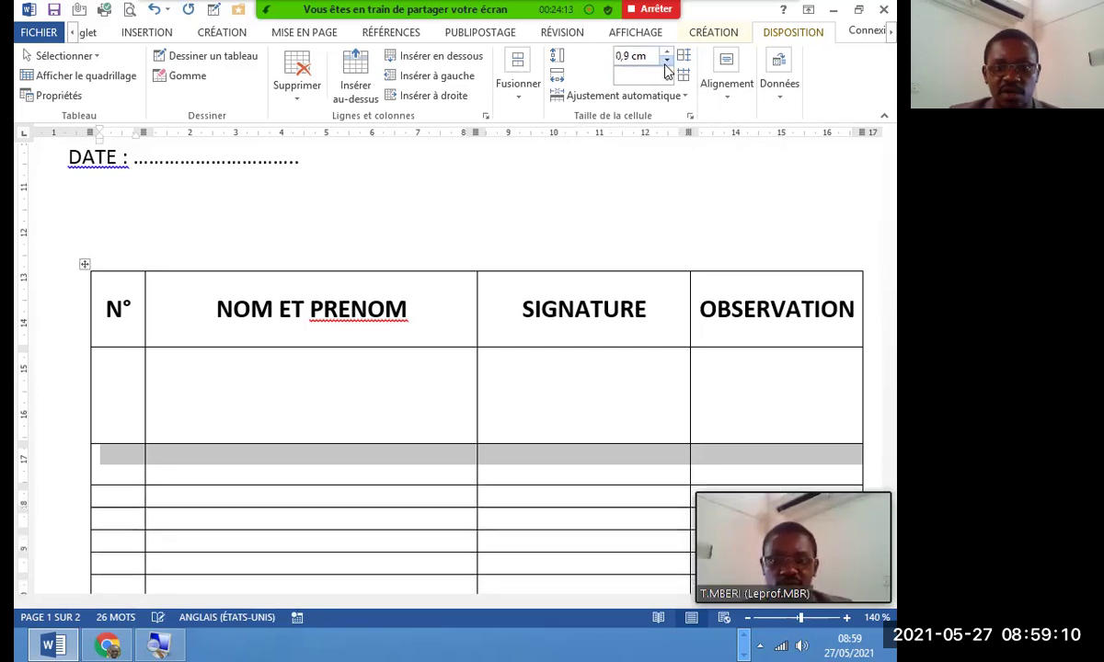
pyautogui.click(666, 61)
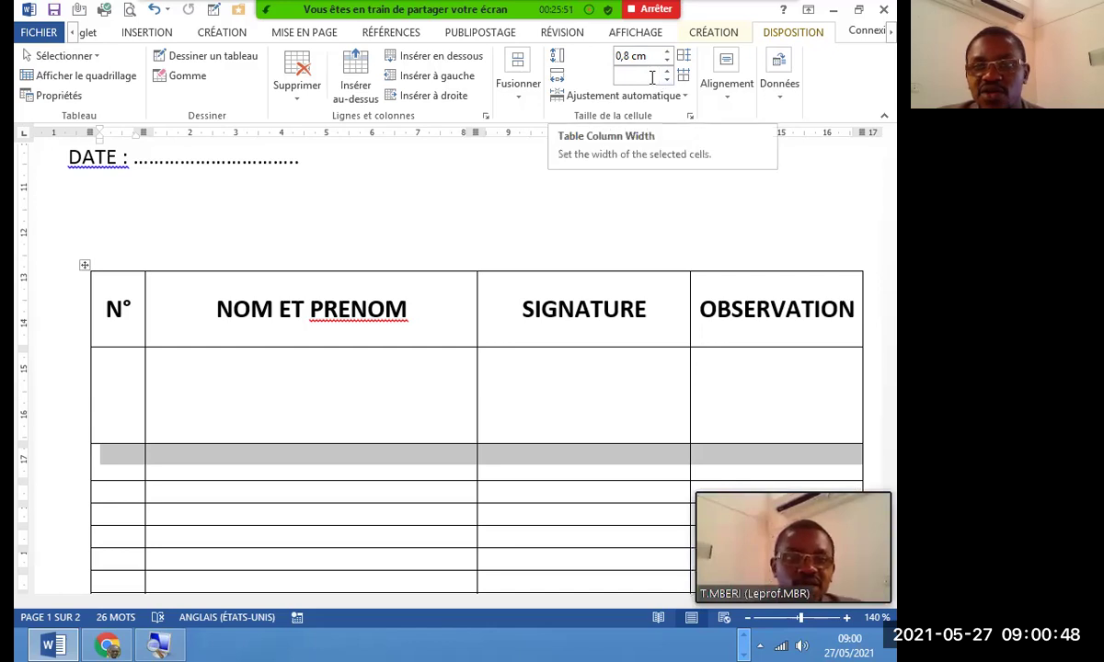
pyautogui.click(730, 103)
pyautogui.click(557, 230)
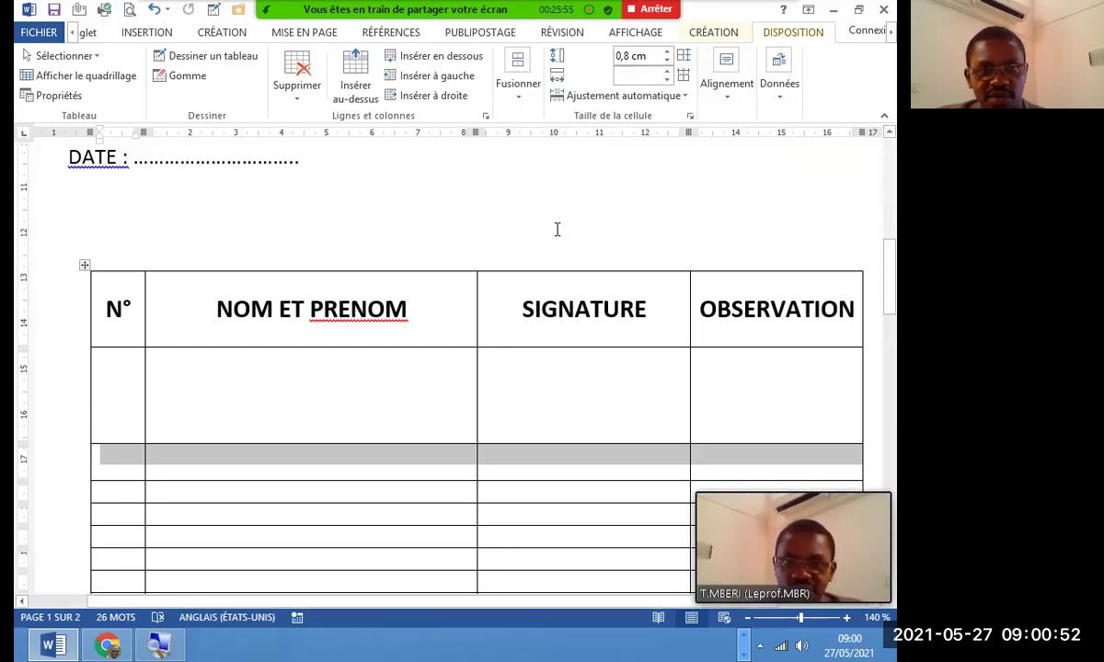